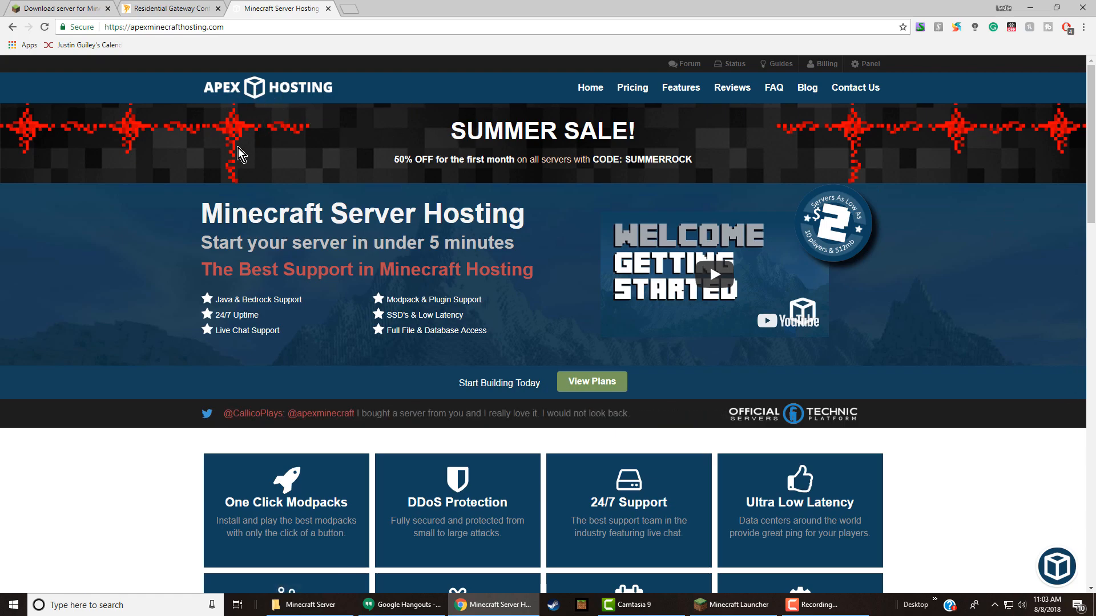
- Look over the features, server locations and customer testimonials on the Apex Hosting home page
scroll(549, 388, "down", 14)
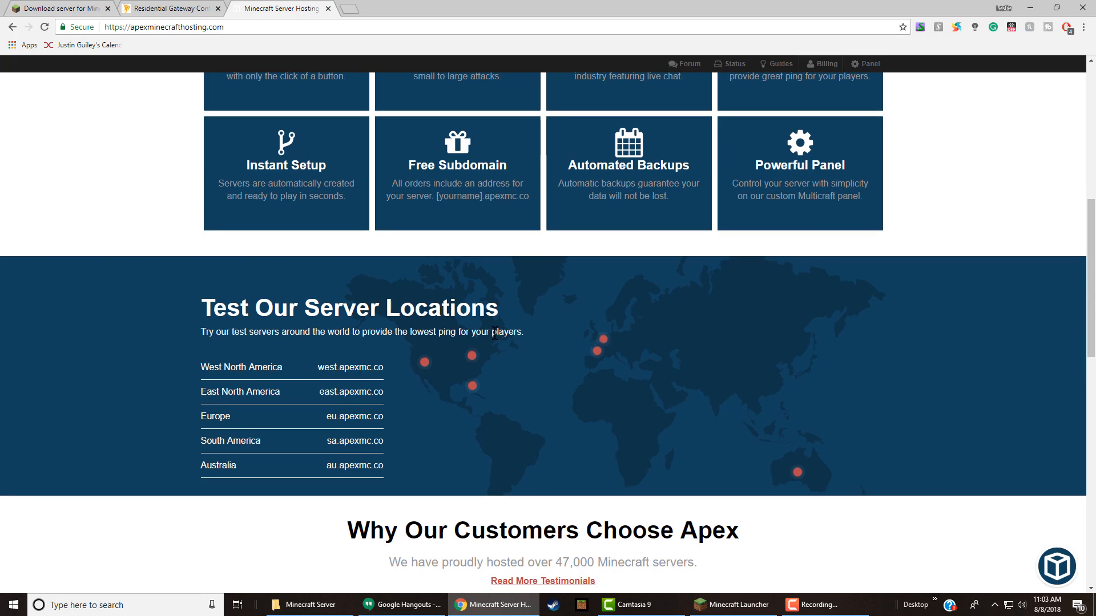
scroll(496, 335, "down", 8)
scroll(431, 288, "up", 7)
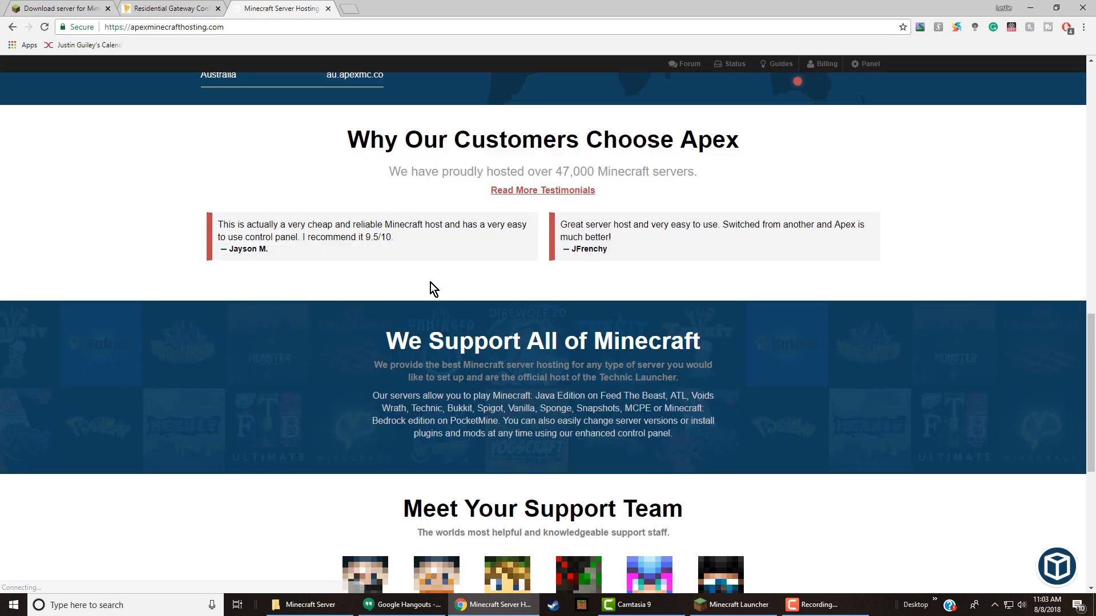
scroll(431, 282, "up", 15)
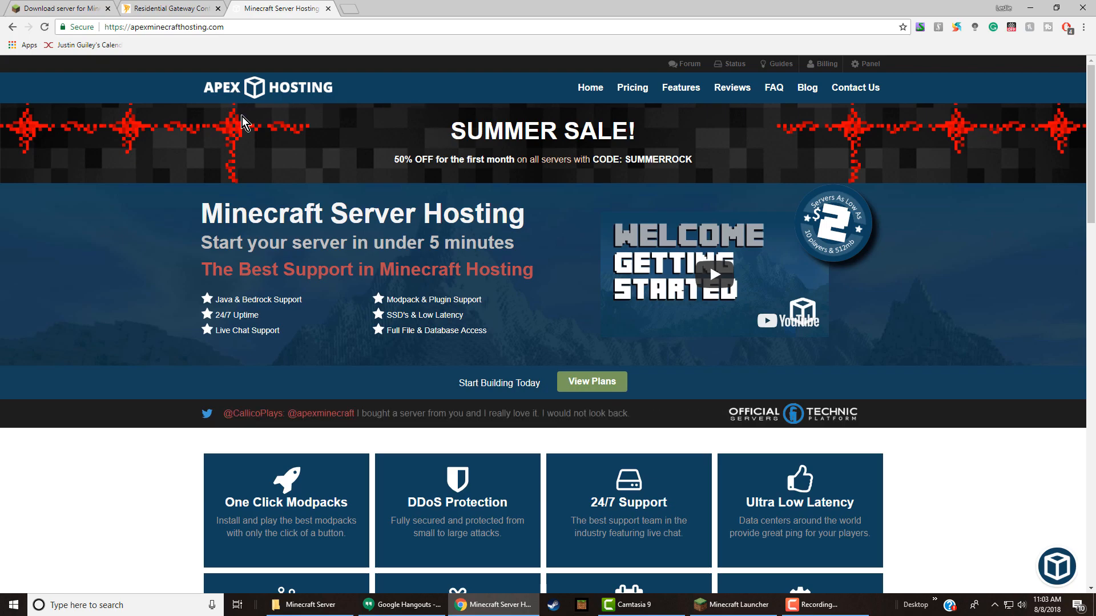
- Download minecraft_server.1.13.jar from the Minecraft server page, saving it as server.jar in the "Video Server THAT IS ACTUALLY RECORDING" folder
left_click(66, 6)
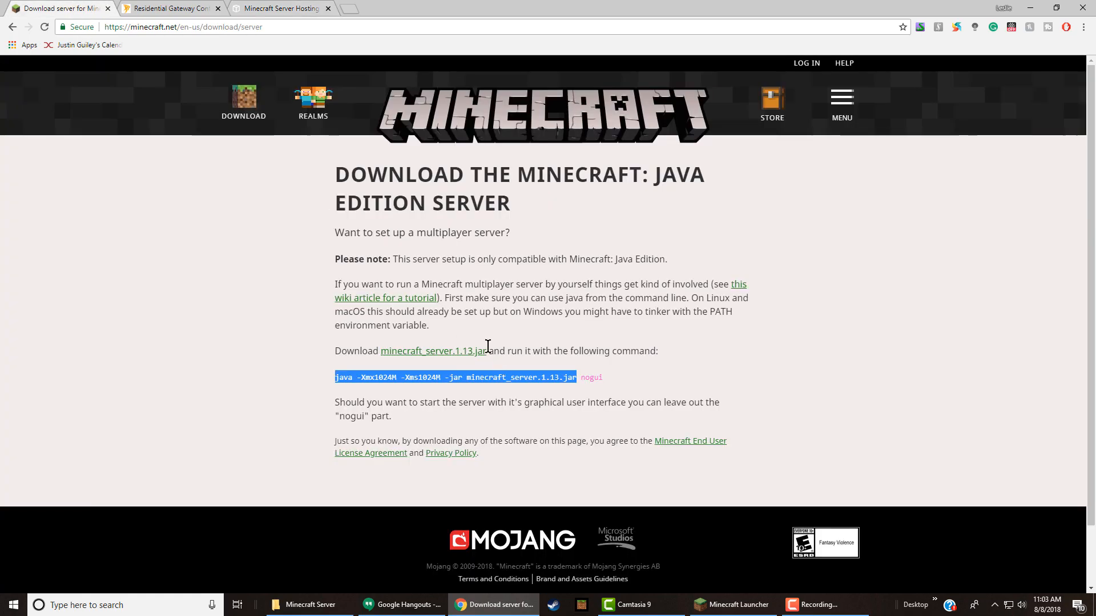
left_click(634, 328)
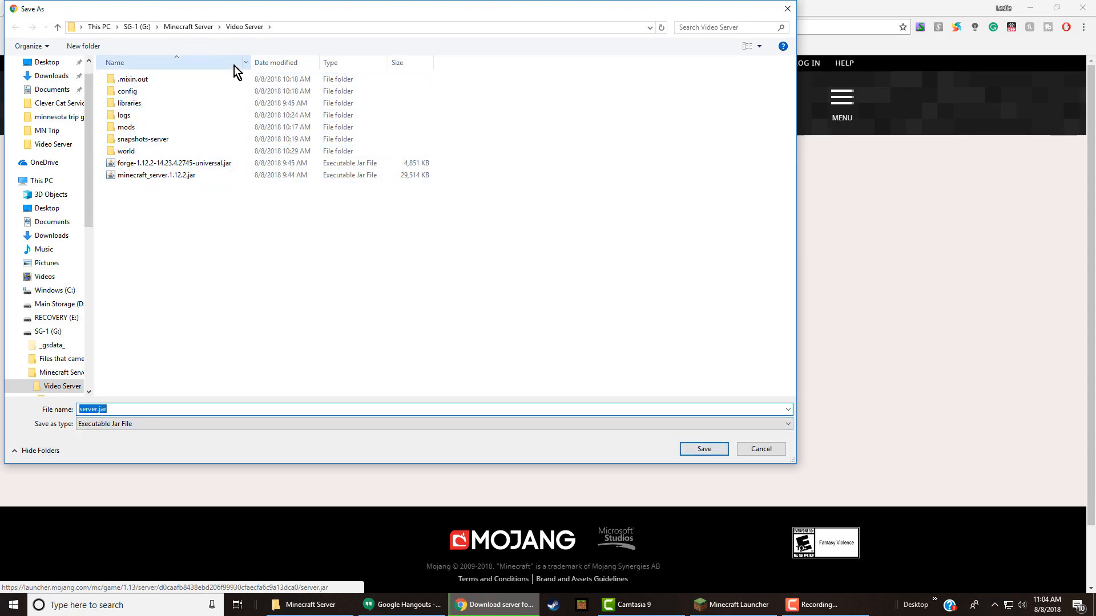
left_click(190, 28)
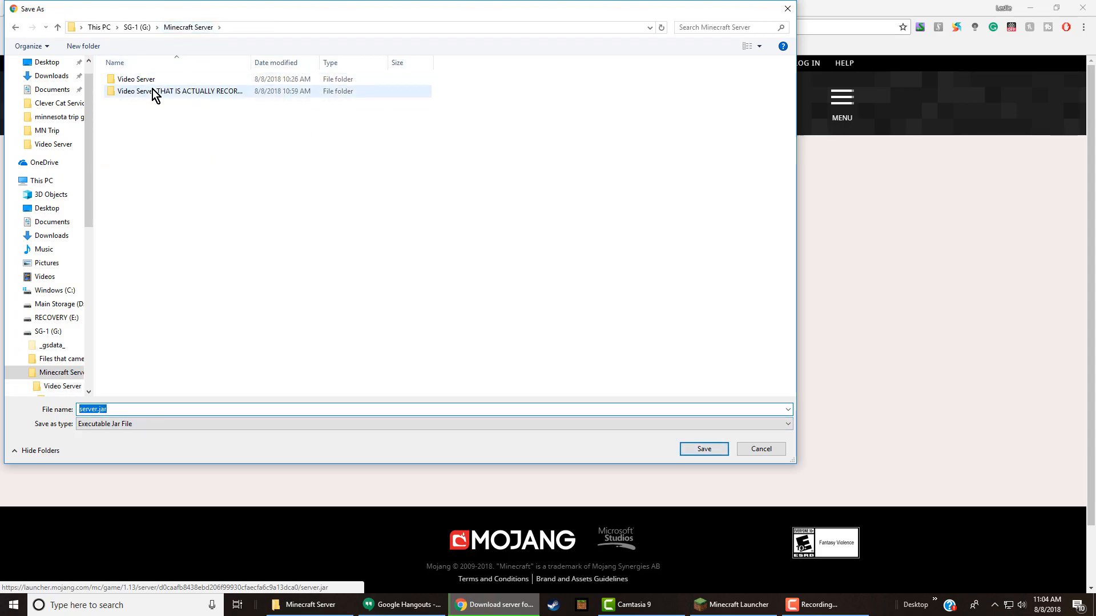
double_click(218, 91)
right_click(325, 245)
left_click(253, 231)
left_click(704, 449)
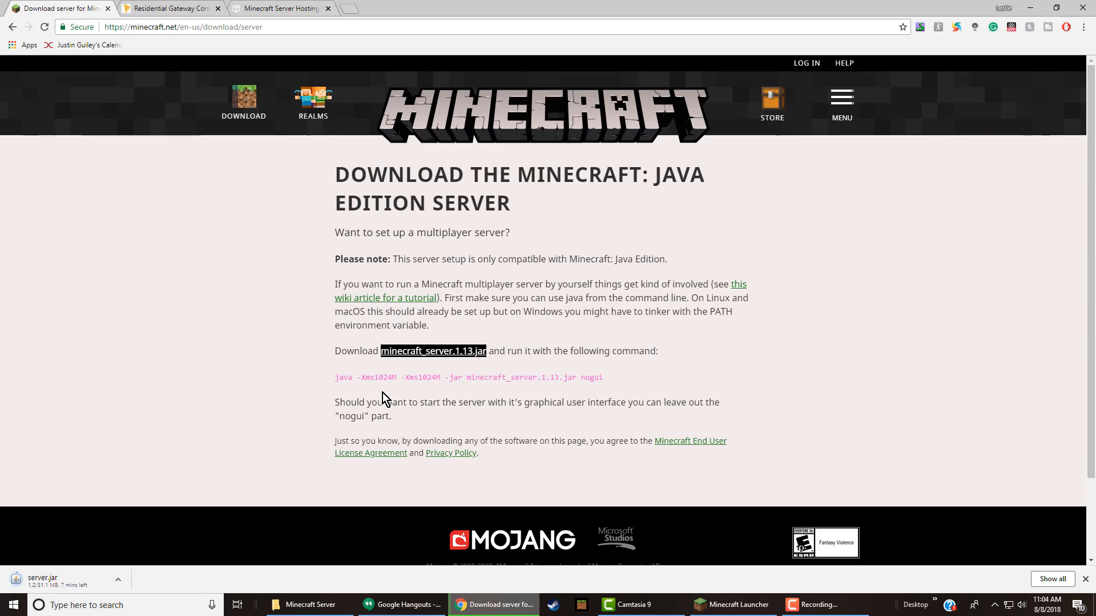
- Copy the launch command "java -Xmx1024M -Xms1024M -jar minecraft_server.1.13.jar" from the page, without the nogui part
left_click_drag(333, 378, 571, 377)
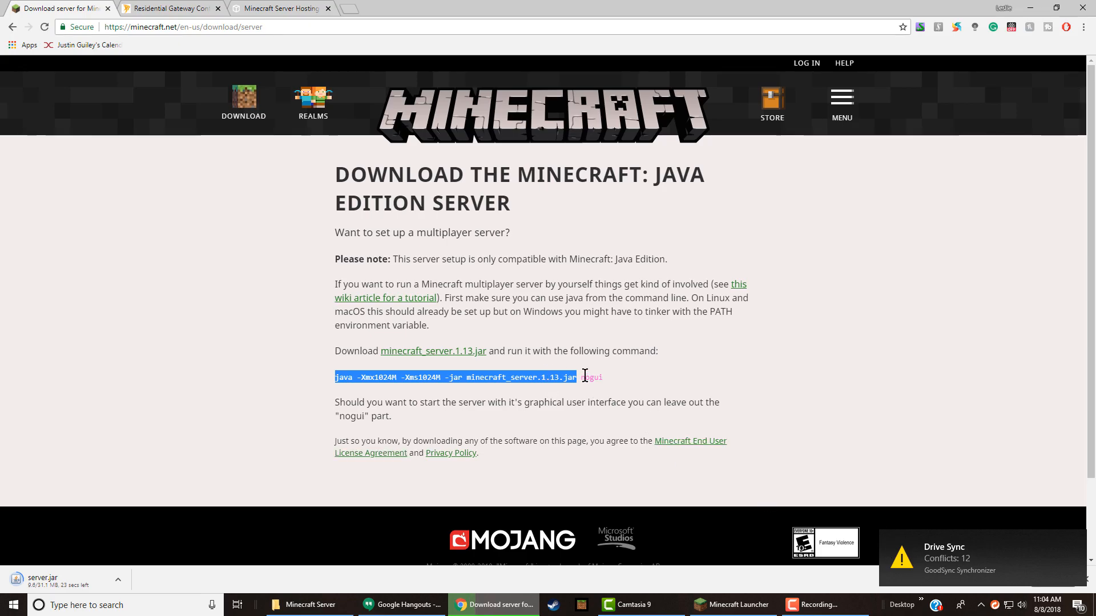
right_click(557, 375)
left_click(602, 384)
left_click_drag(341, 407, 472, 426)
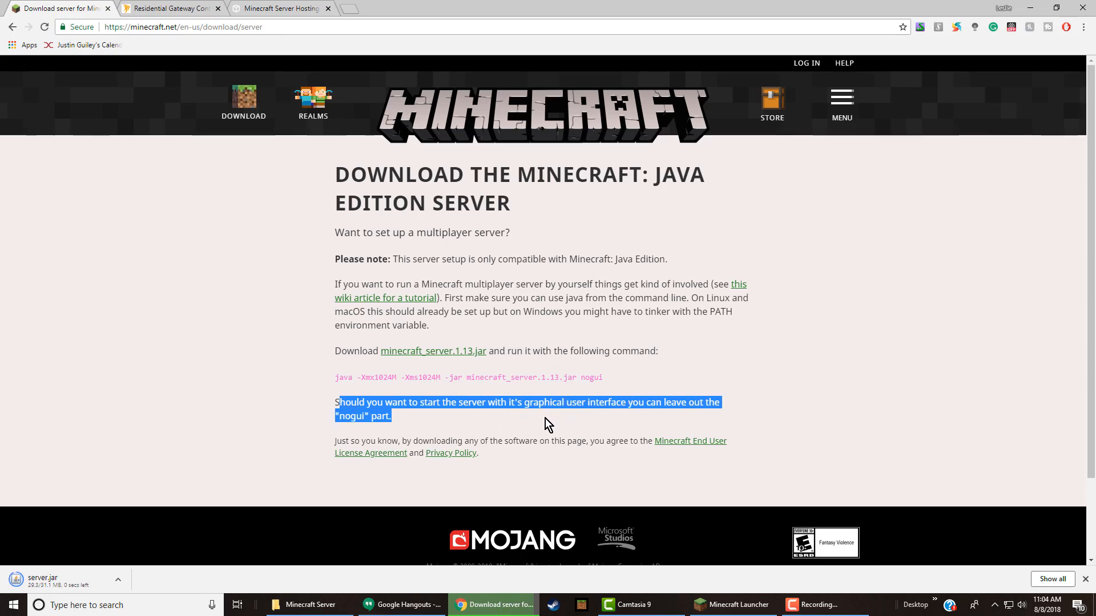
left_click(447, 432)
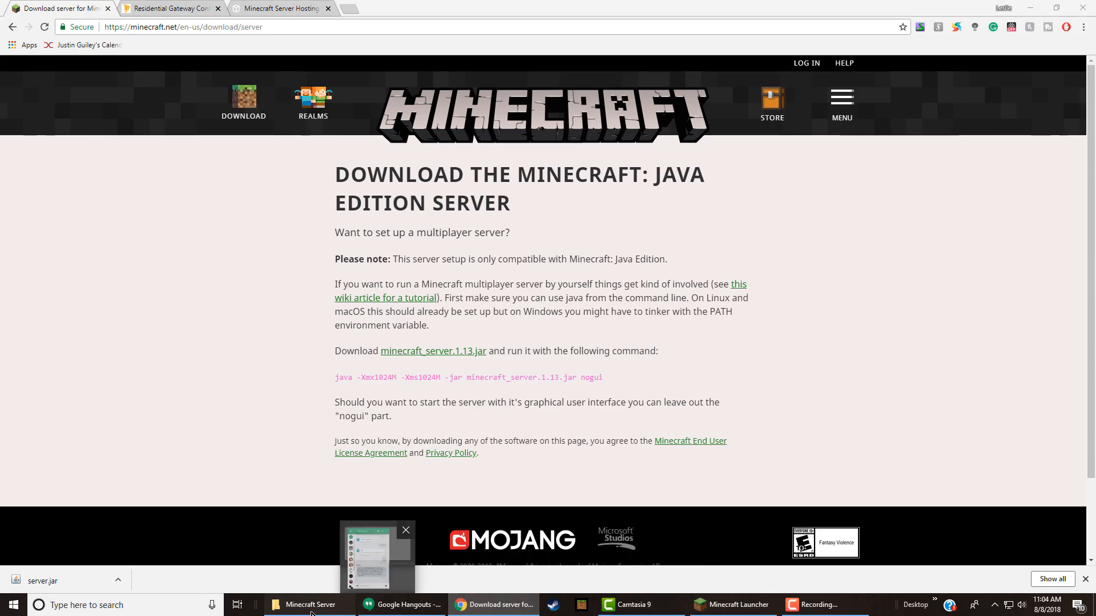
- Open the "Video Server THAT IS ACTUALLY RECORDING" folder in File Explorer and place its window below the web page's launch command
left_click(308, 605)
double_click(394, 198)
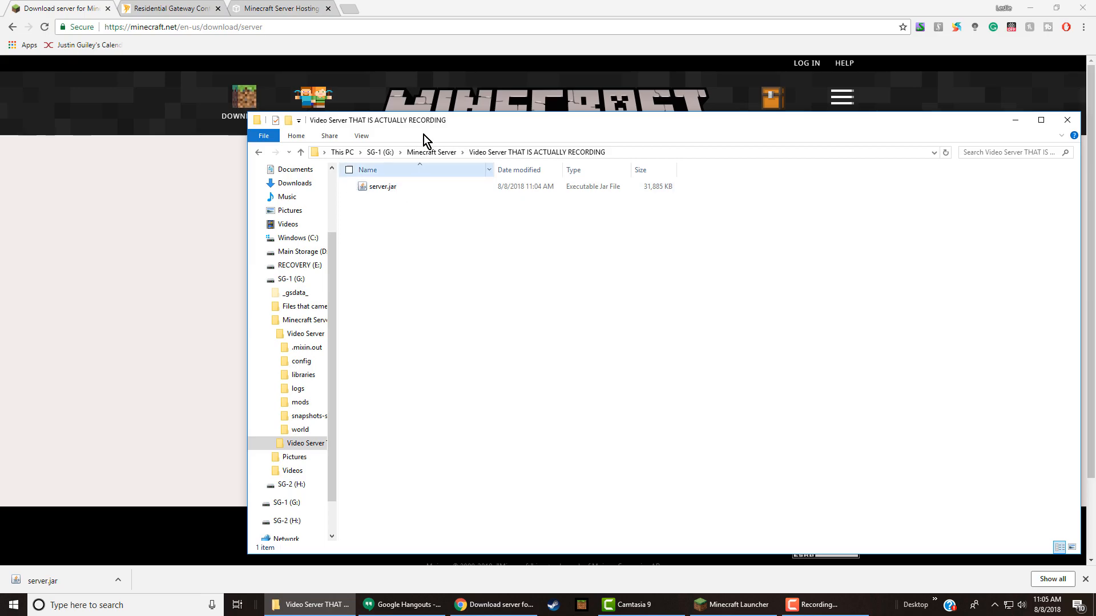
left_click_drag(427, 121, 445, 161)
left_click_drag(442, 250, 470, 388)
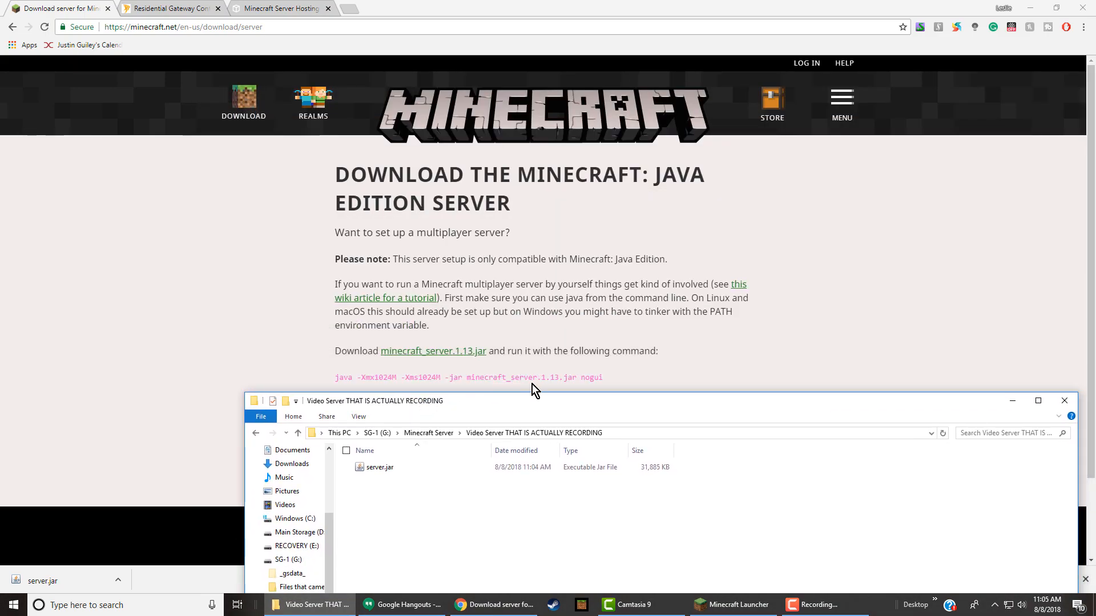
- Rename the downloaded server.jar file as minecraft_server.1.13.jar
left_click(406, 466)
right_click(407, 465)
left_click(425, 444)
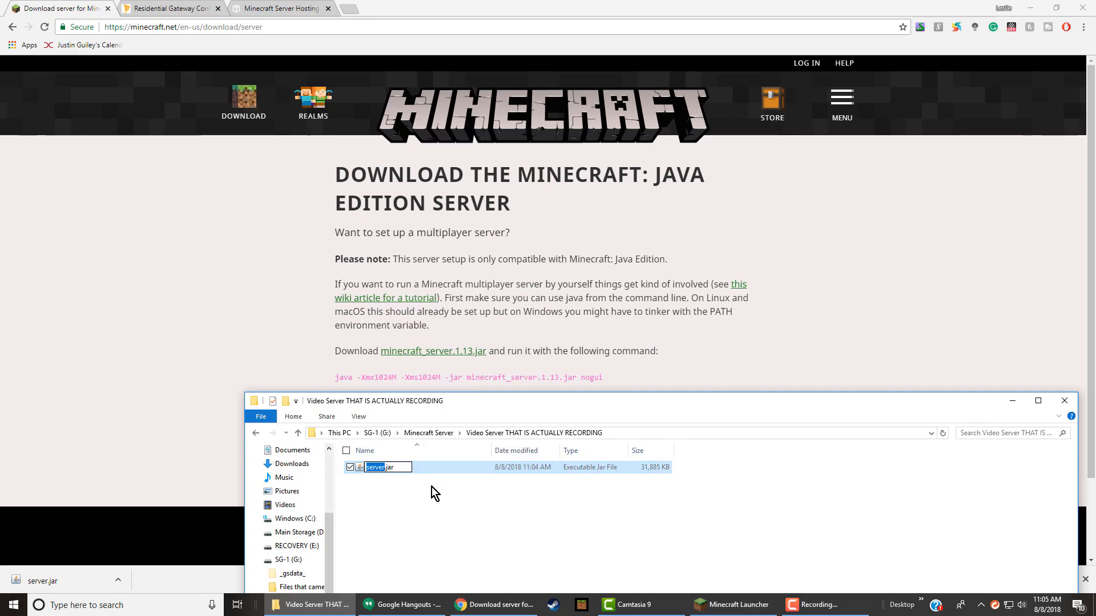
type("minecraft")
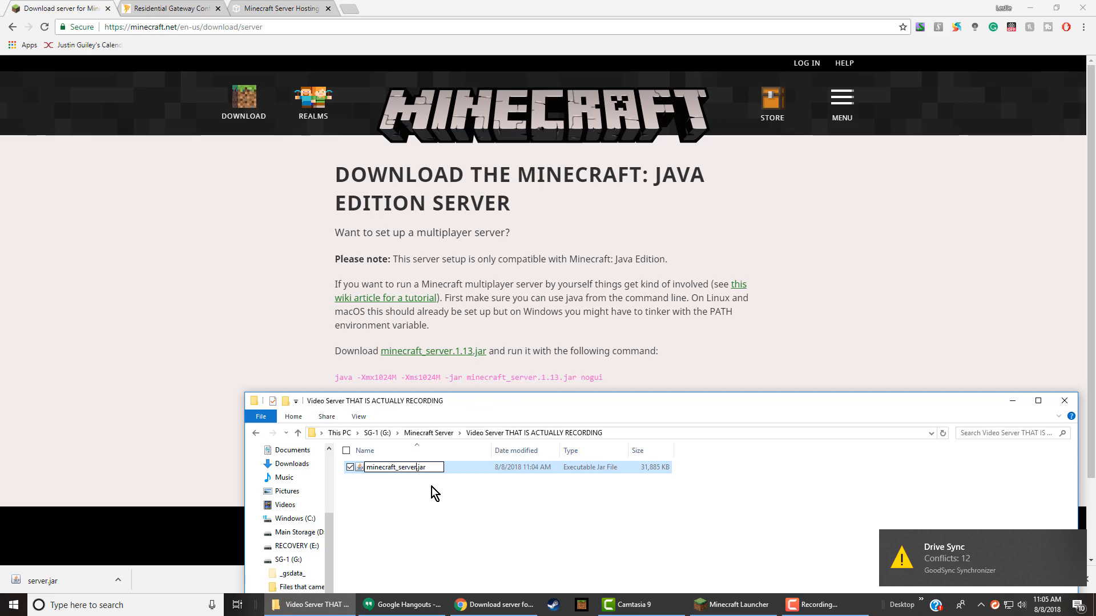
type("_server.13.")
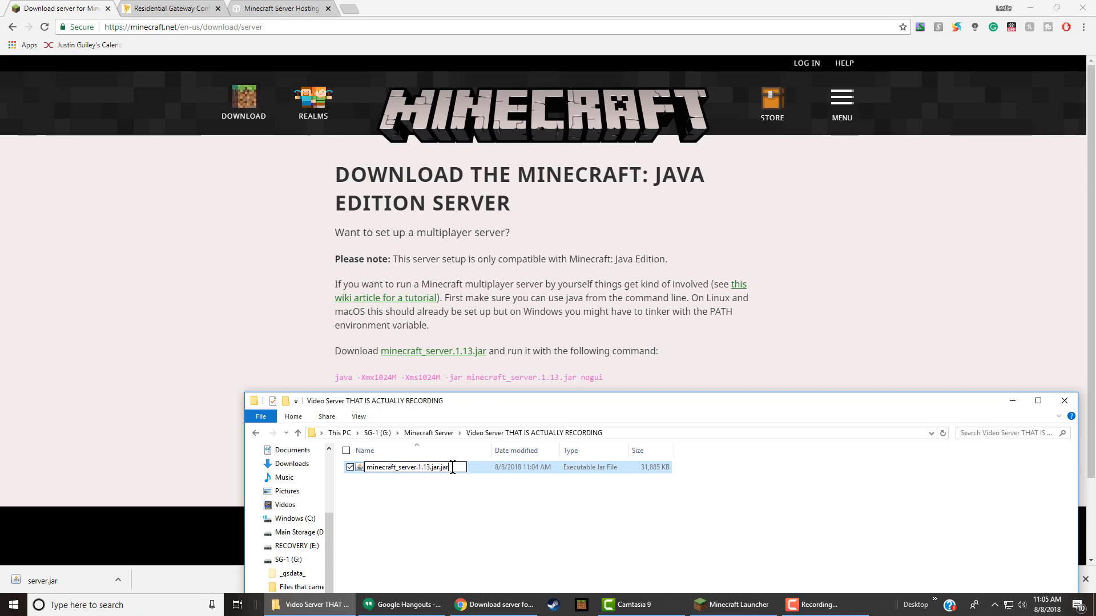
left_click(447, 501)
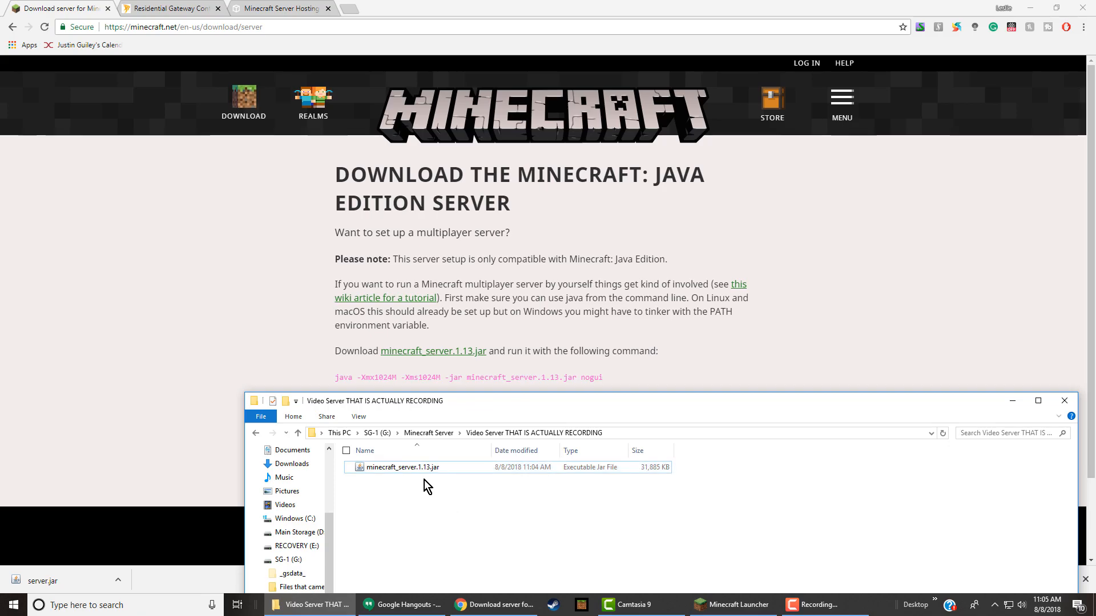
- Create a new text document in the server folder and name it Run.bat, accepting the extension change
left_click_drag(422, 401, 384, 150)
right_click(506, 486)
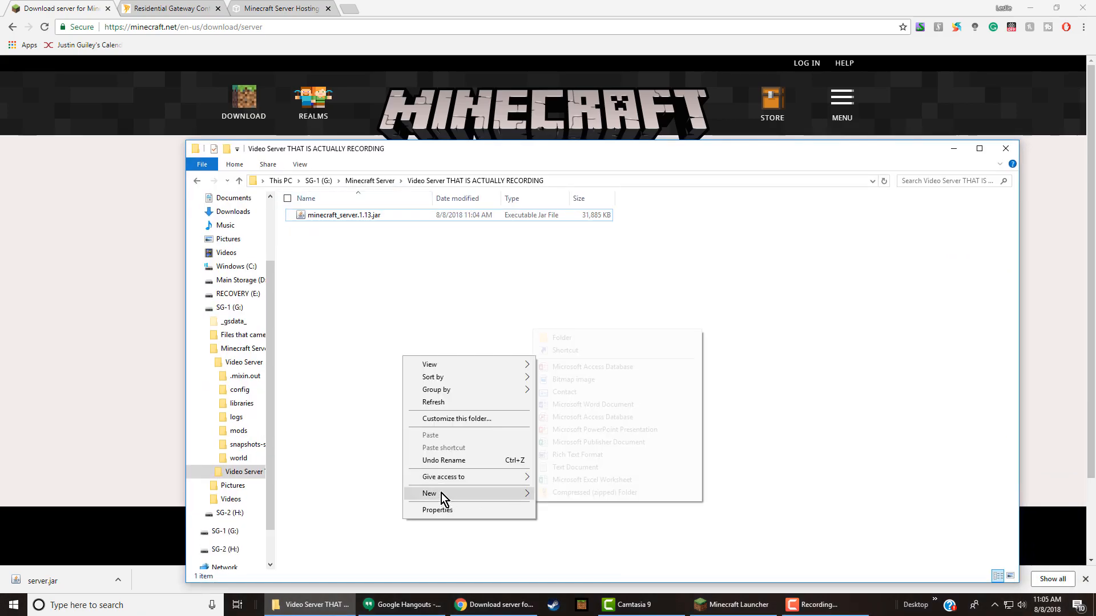
mouse_move(443, 499)
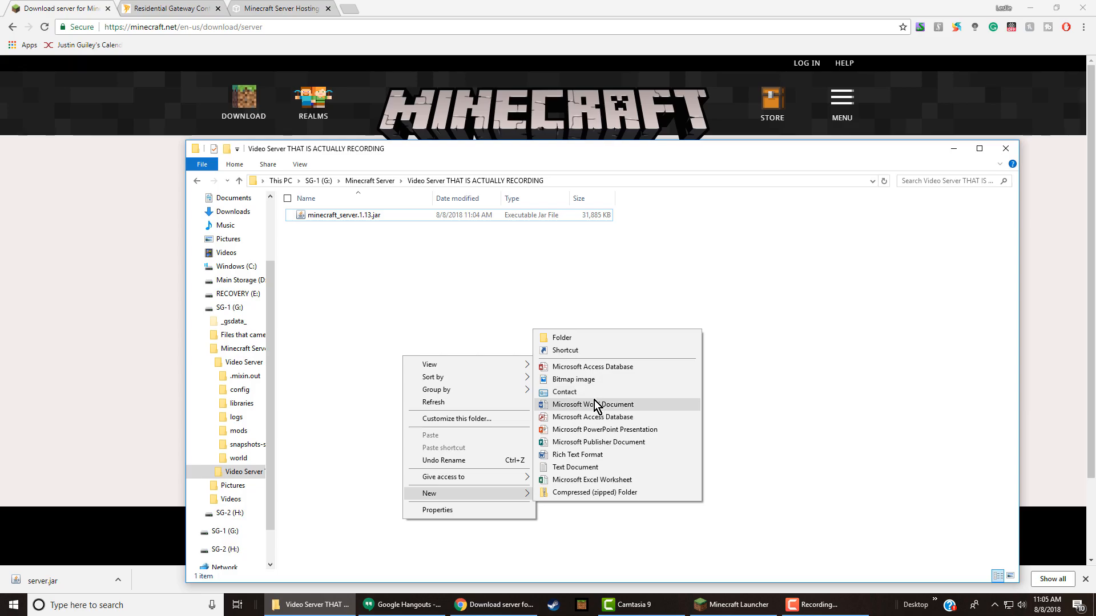
left_click(588, 466)
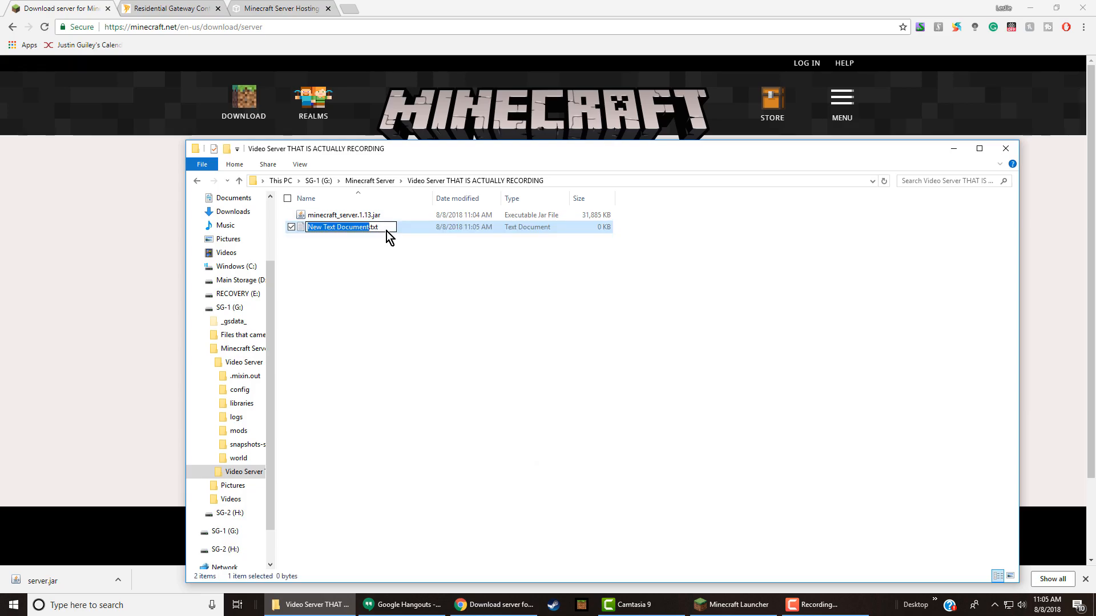
key("Right")
key("BackSpace")
key("BackSpace")
key("BackSpace")
key("BackSpace")
key("BackSpace")
key("BackSpace")
key("BackSpace")
key("BackSpace")
key("BackSpace")
key("BackSpace")
key("BackSpace")
key("BackSpace")
key("BackSpace")
key("BackSpace")
key("BackSpace")
key("BackSpace")
key("BackSpace")
key("BackSpace")
key("BackSpace")
key("BackSpace")
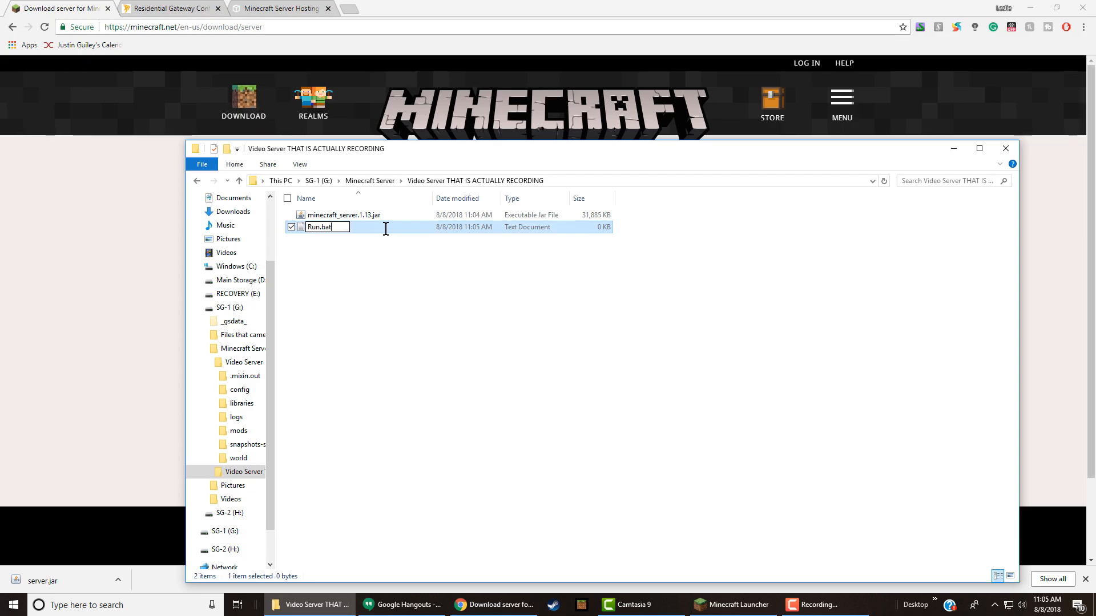
key("Return")
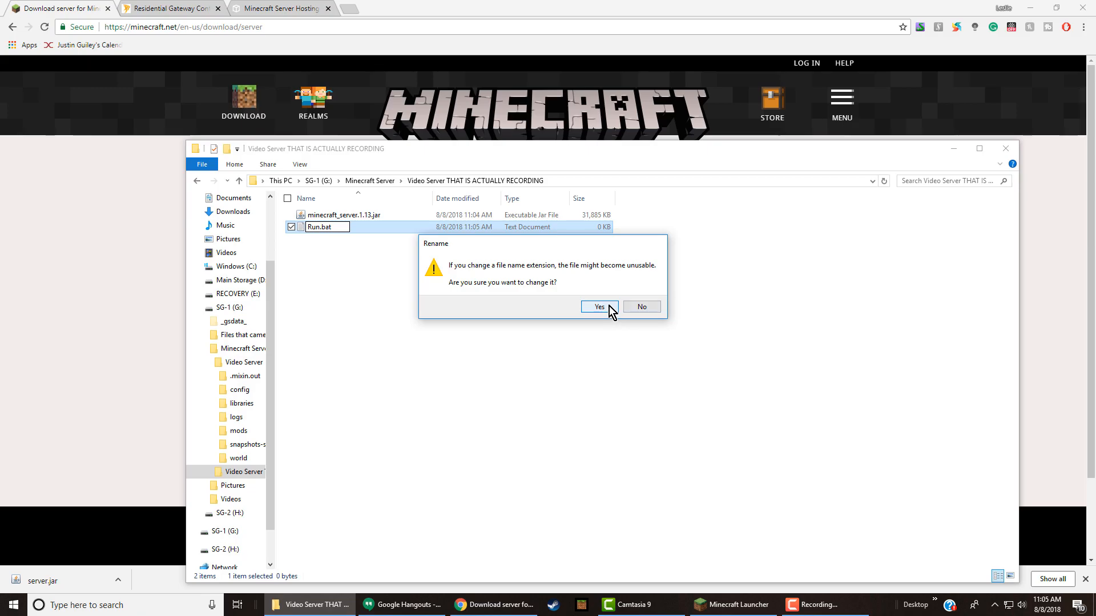
left_click(609, 306)
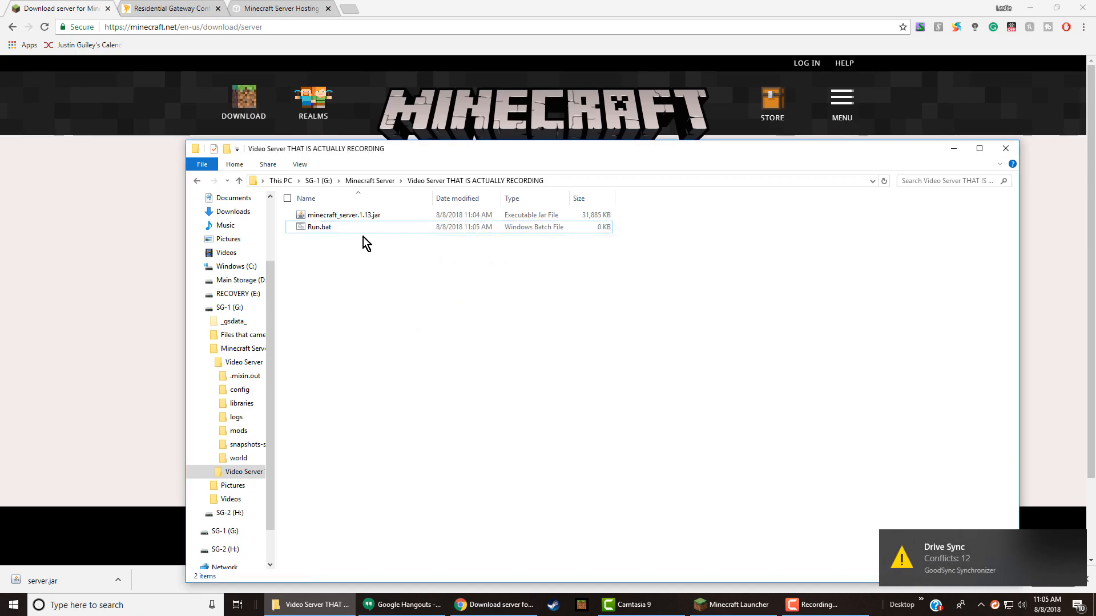
- Open Run.bat for editing in Notepad and paste the copied java launch command into it
right_click(310, 228)
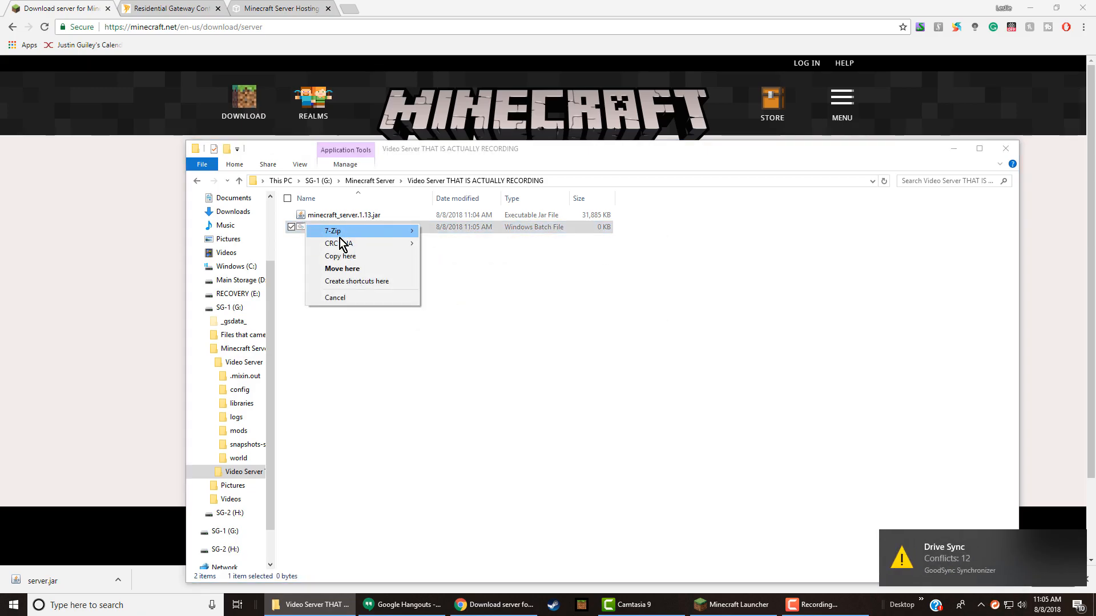
left_click(311, 228)
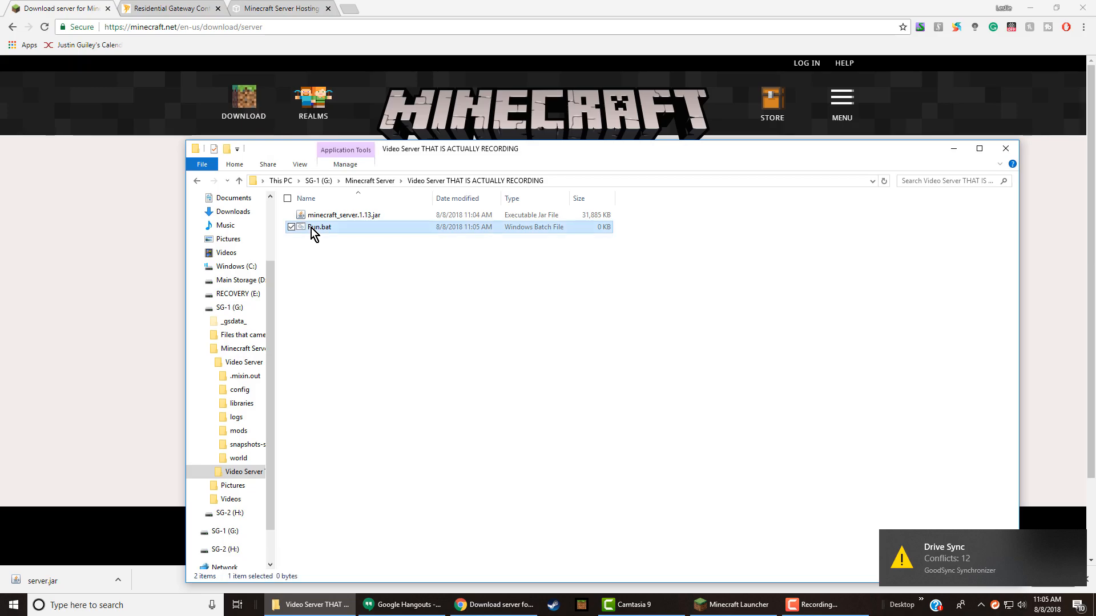
right_click(311, 227)
left_click(337, 249)
right_click(326, 99)
left_click(296, 46)
left_click_drag(296, 46, 355, 49)
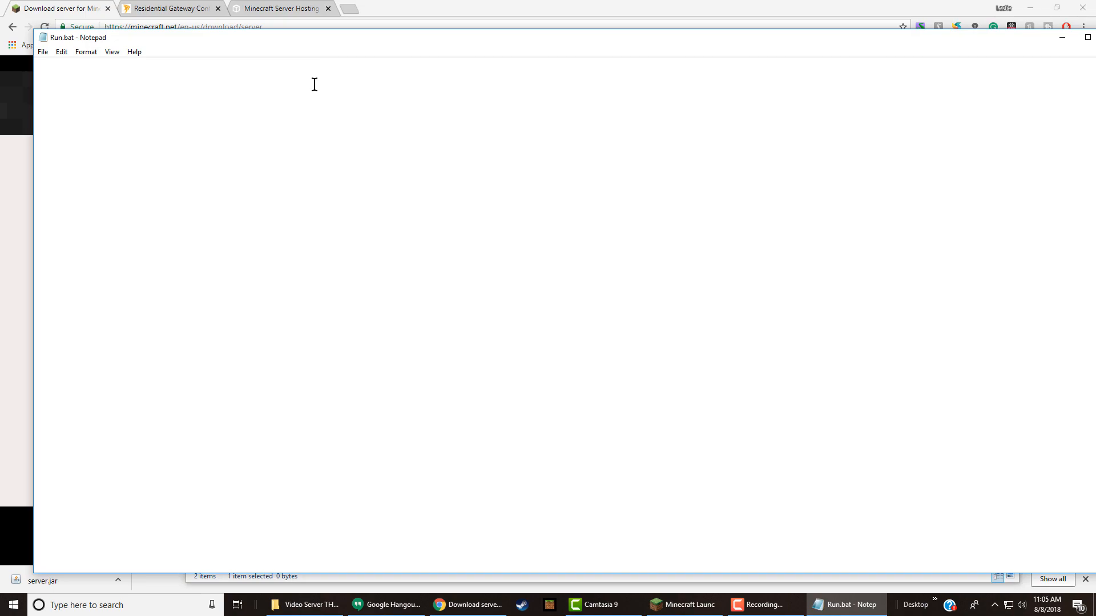
key("ctrl+v")
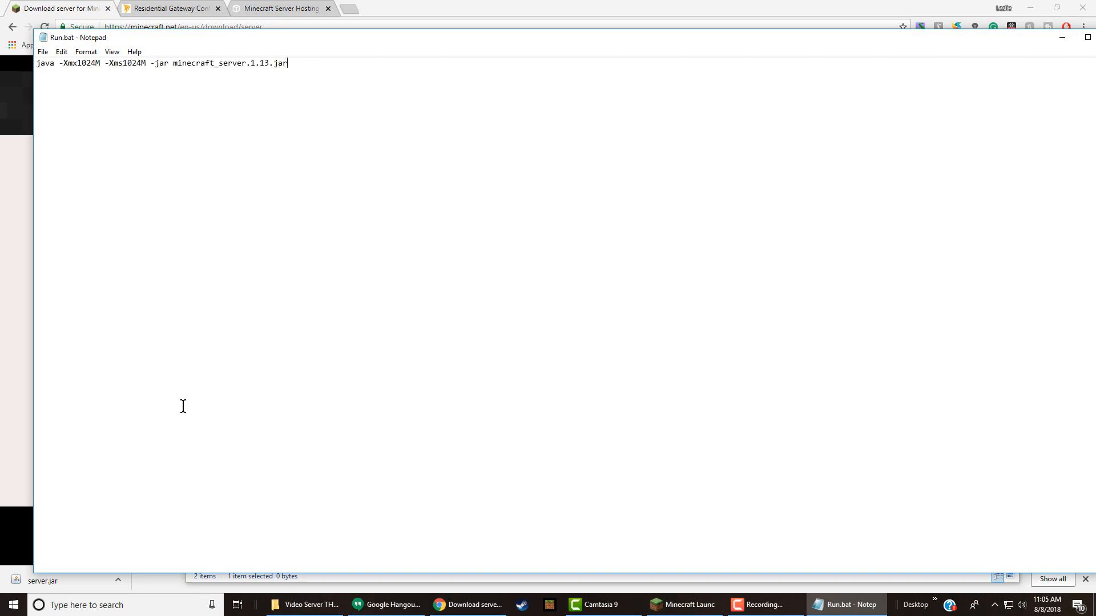
- Check the computer's installed memory in the Windows System information, and return to the batch file
left_click(110, 603)
type("sys")
left_click(103, 288)
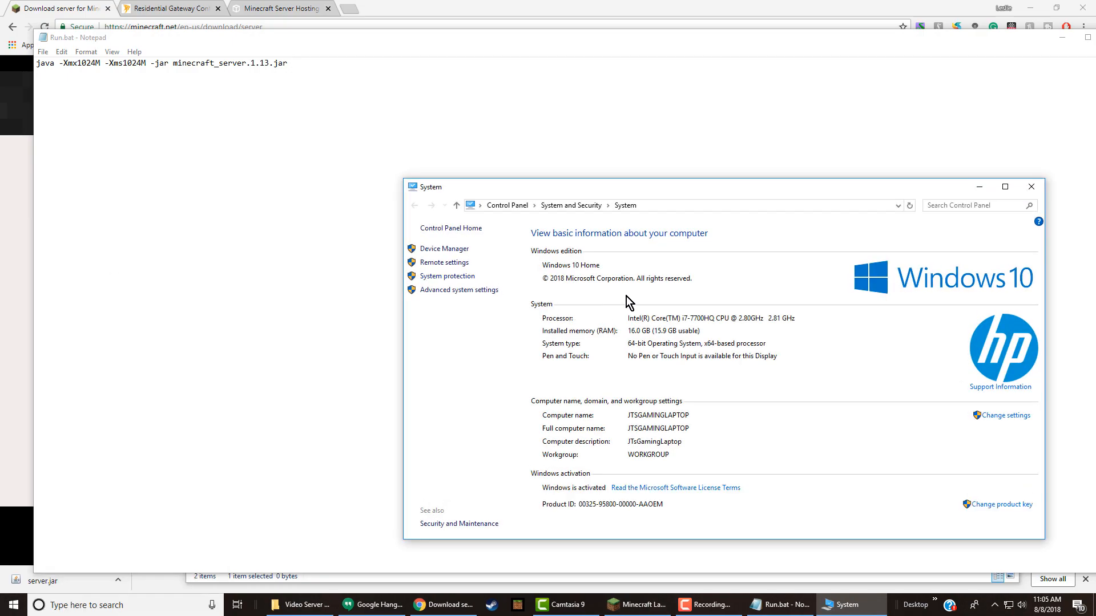
left_click(1031, 187)
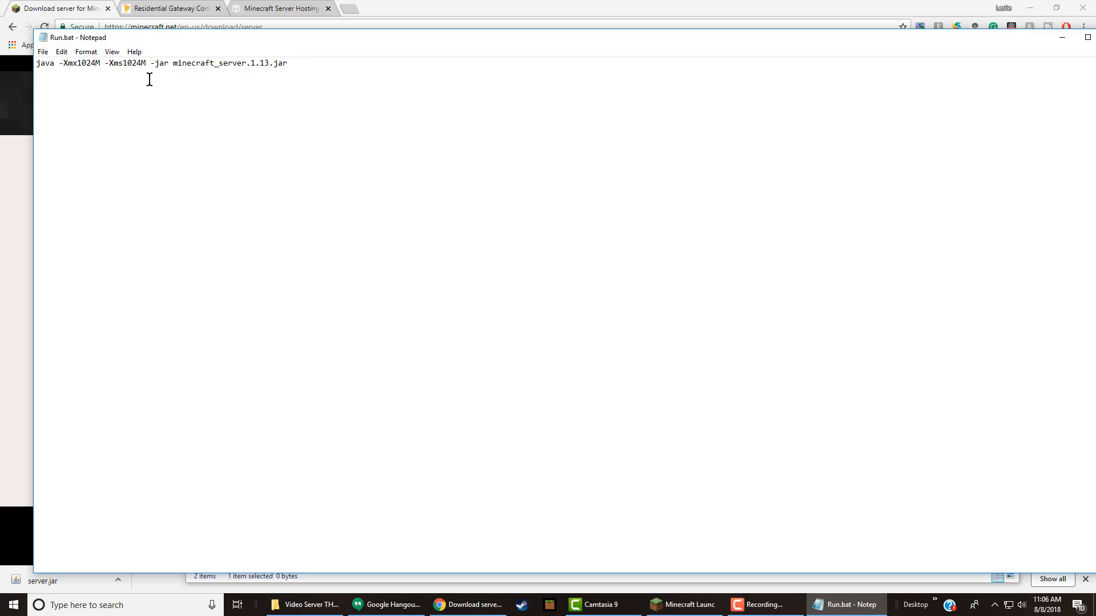
- Set the -Xmx memory value in Run.bat to 4096M, save and close the file, and run it
key("BackSpace")
key("BackSpace")
key("BackSpace")
key("BackSpace")
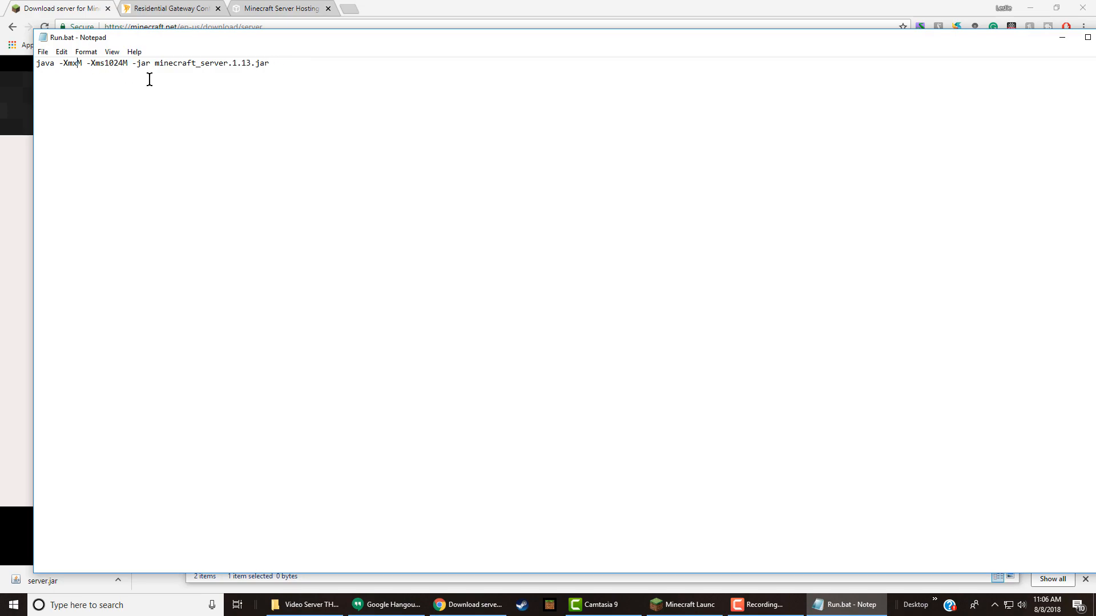
type("4096")
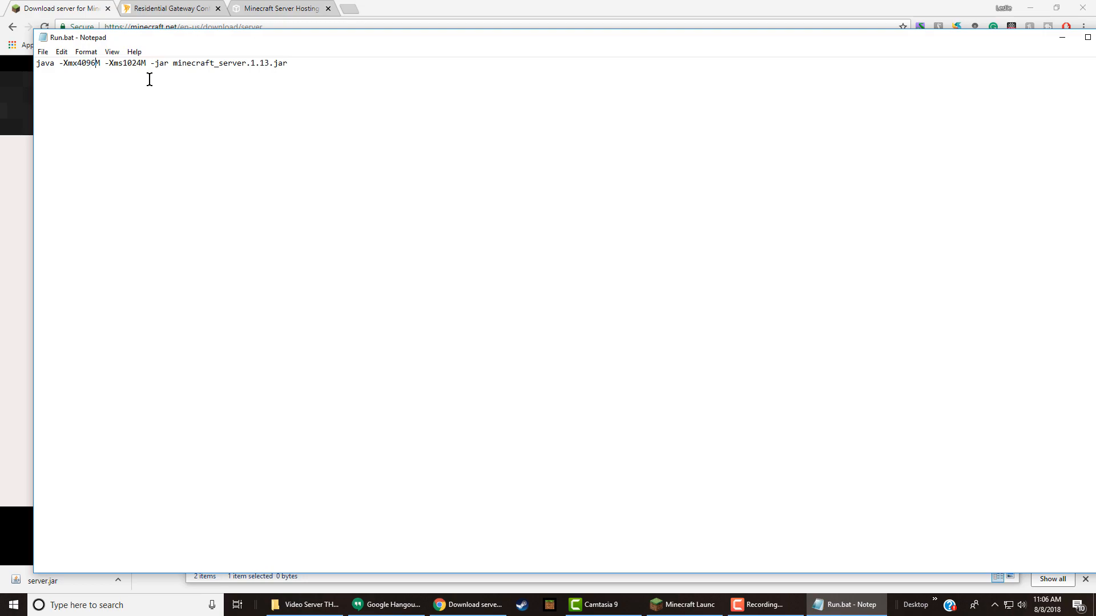
left_click(95, 63)
left_click(42, 52)
left_click(72, 88)
key("alt+F4")
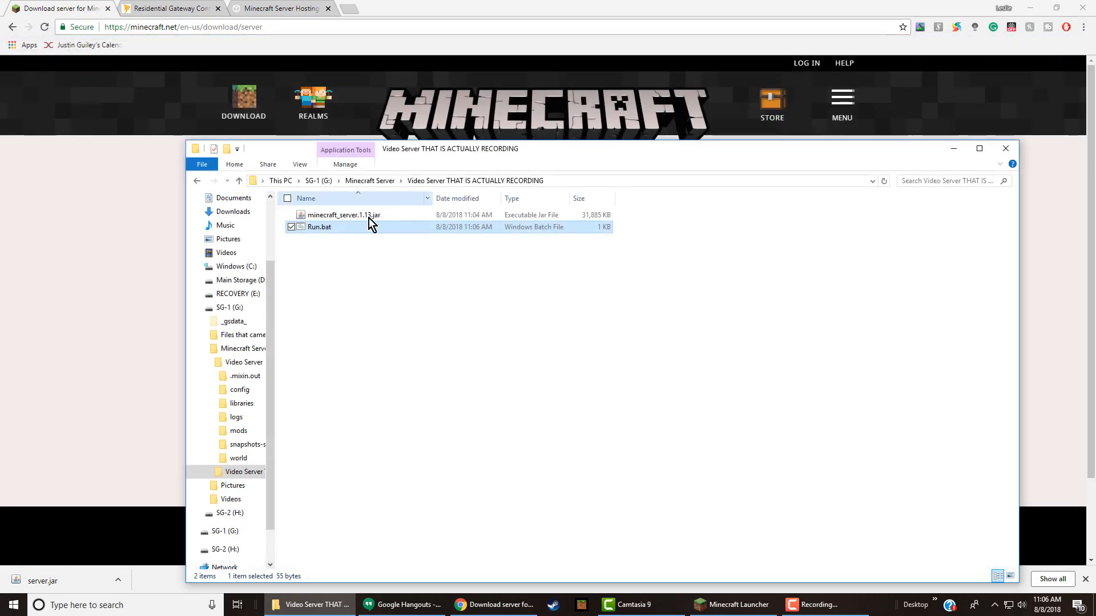
double_click(335, 227)
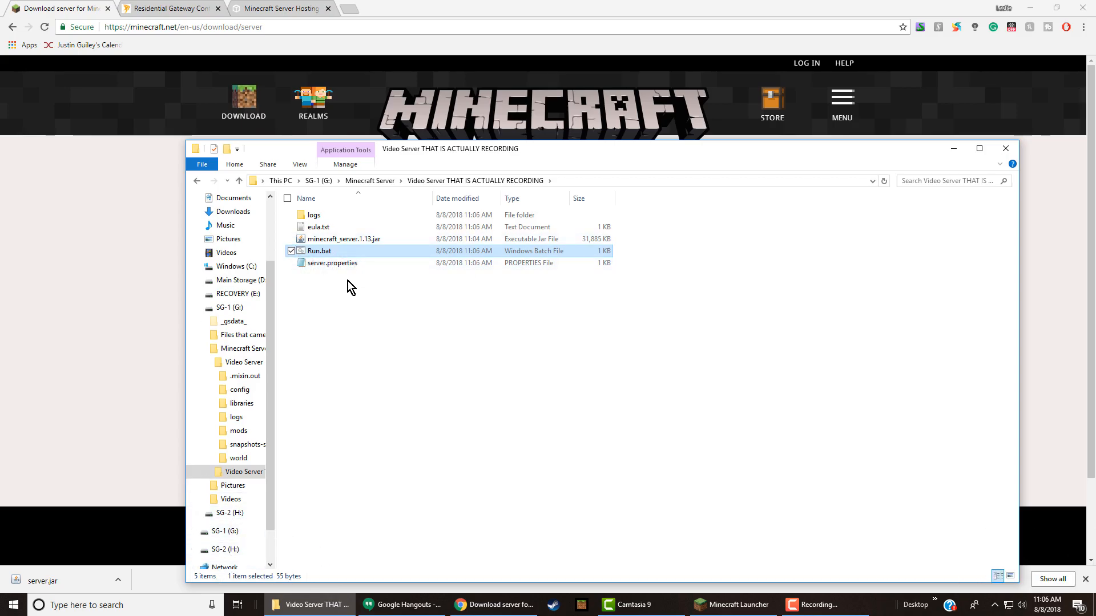
- Set eula=true in the server folder's eula.txt and save the file
double_click(317, 228)
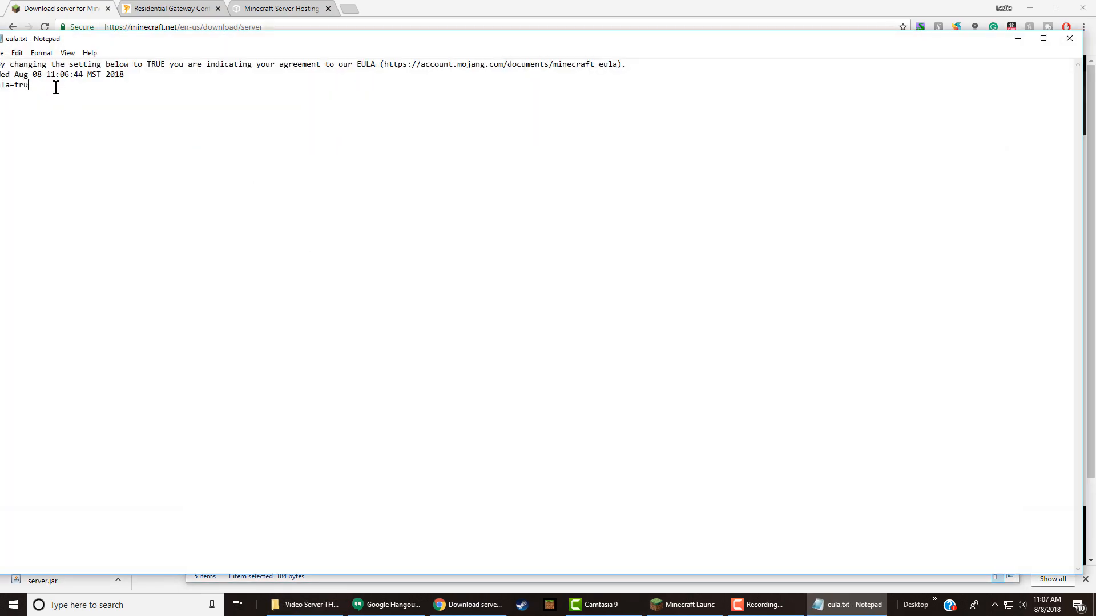
left_click_drag(13, 40, 67, 47)
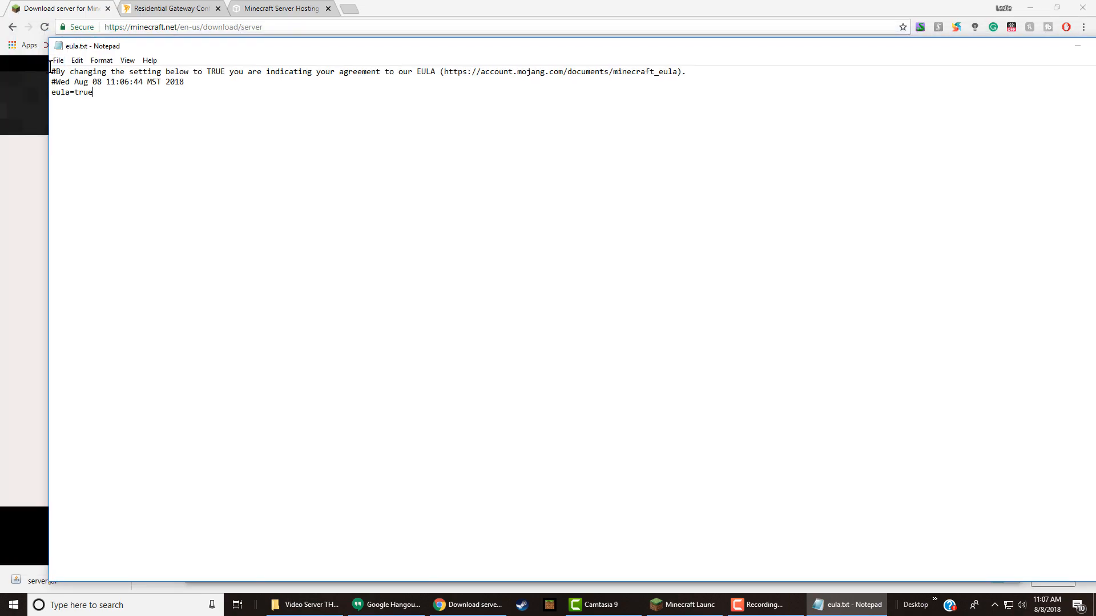
left_click(57, 61)
left_click(84, 101)
left_click_drag(879, 43, 813, 46)
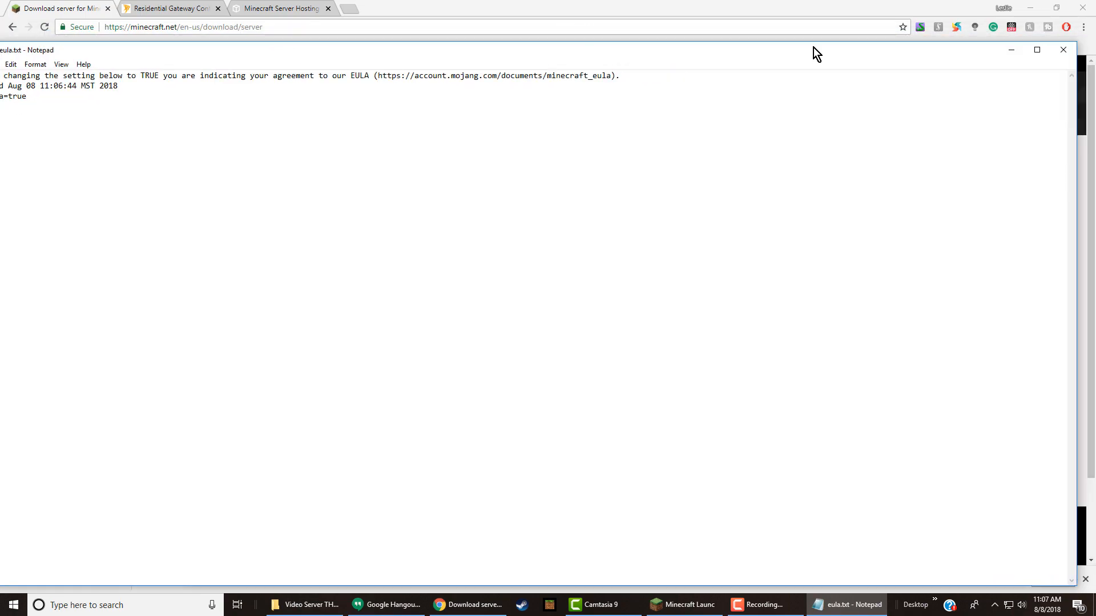
- Close eula.txt, and open server.properties to view its contents before closing it again
left_click(1062, 53)
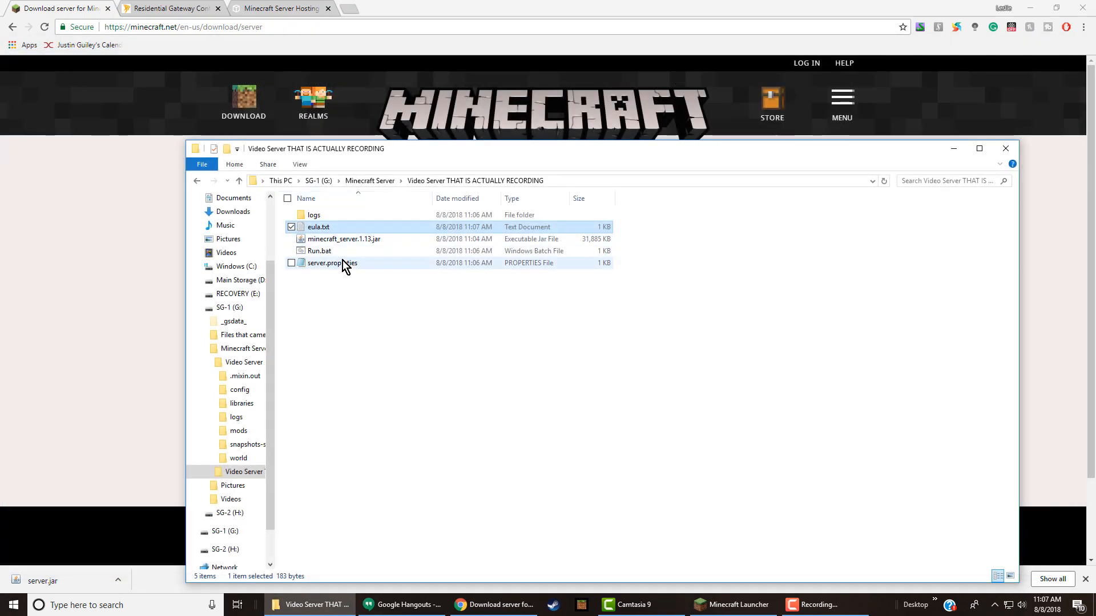
double_click(343, 263)
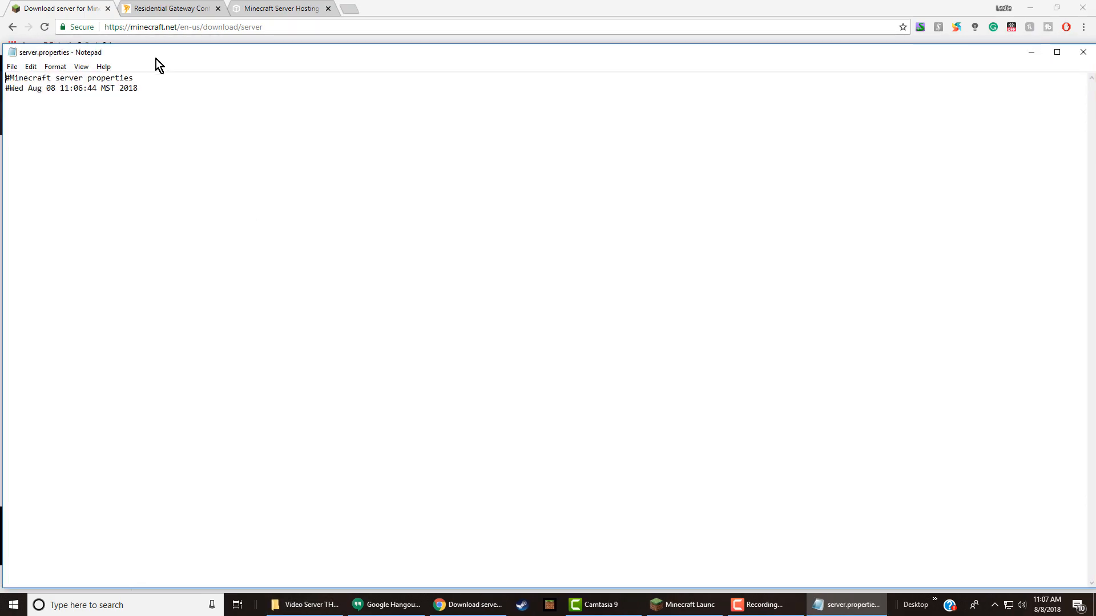
left_click_drag(163, 57, 129, 70)
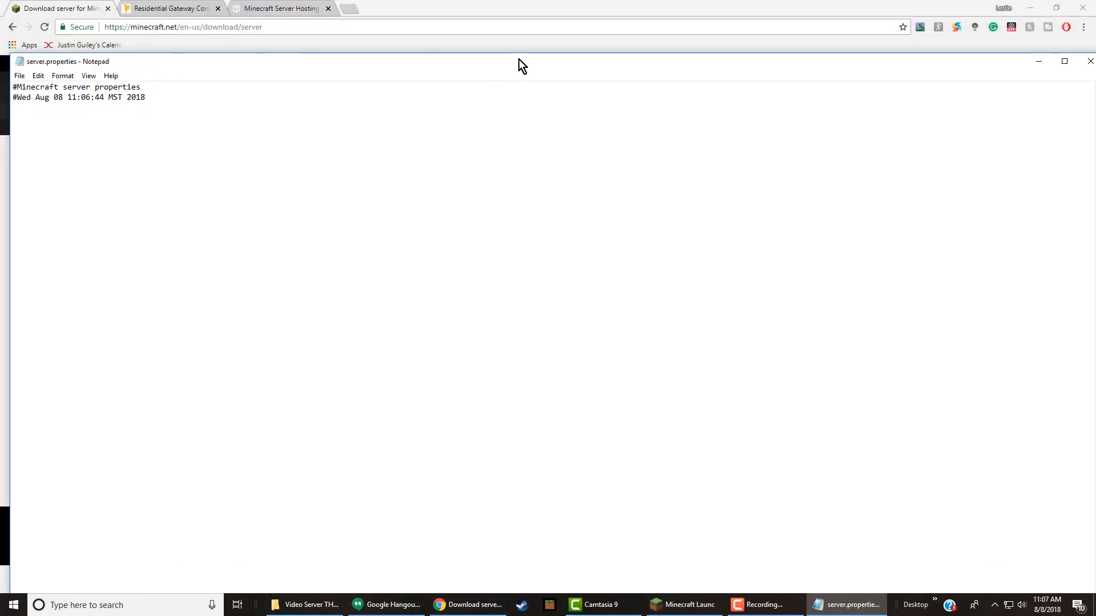
left_click_drag(582, 59, 553, 54)
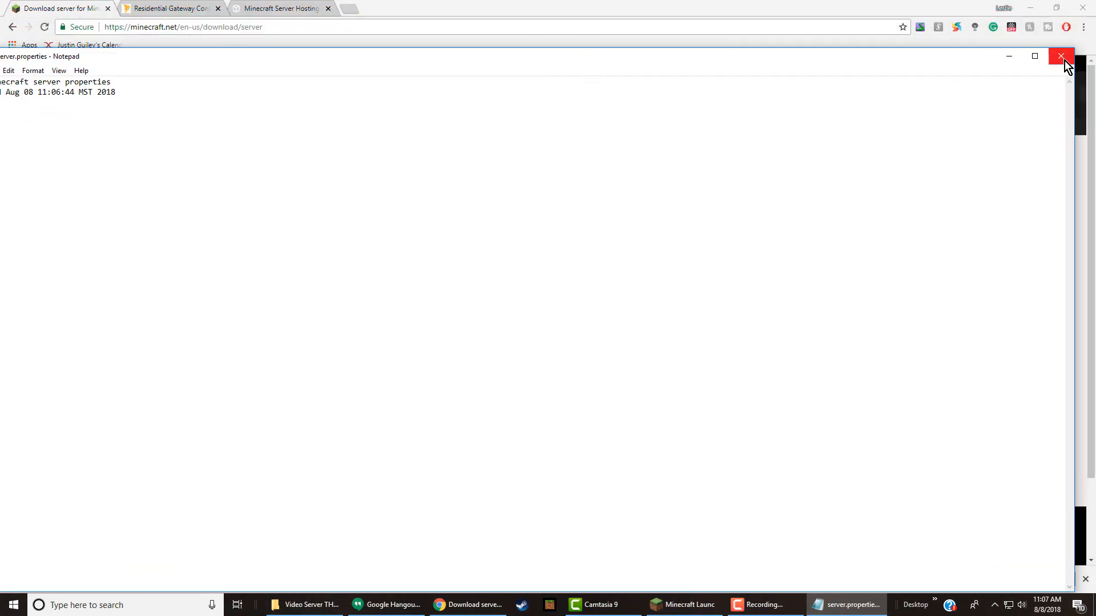
left_click(1063, 60)
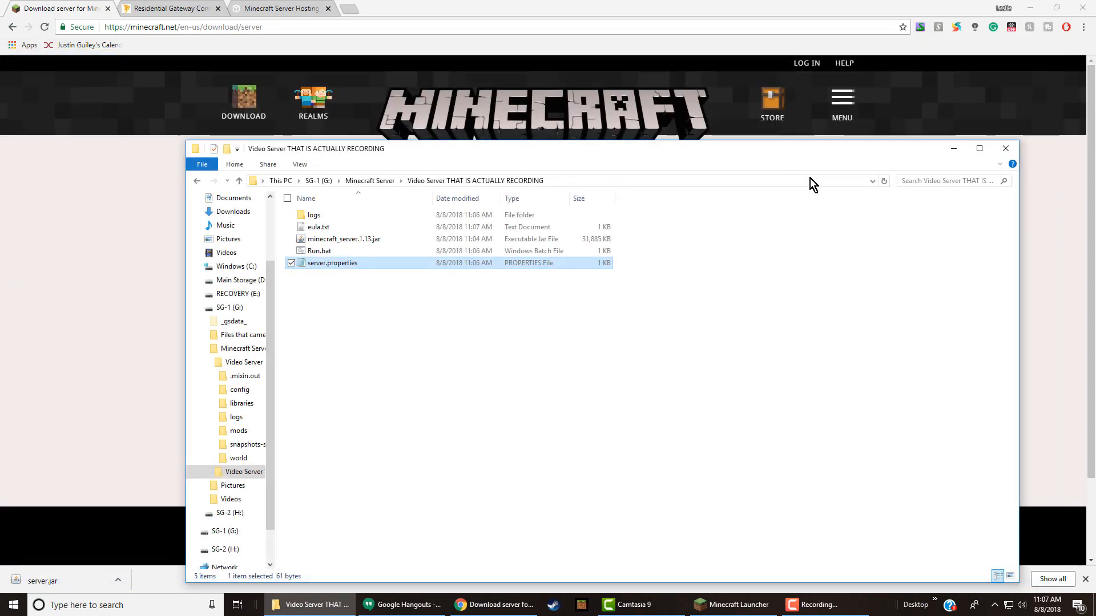
- Start the server with Run.bat, widen its window to review the log, and minimize the server and console windows
double_click(323, 252)
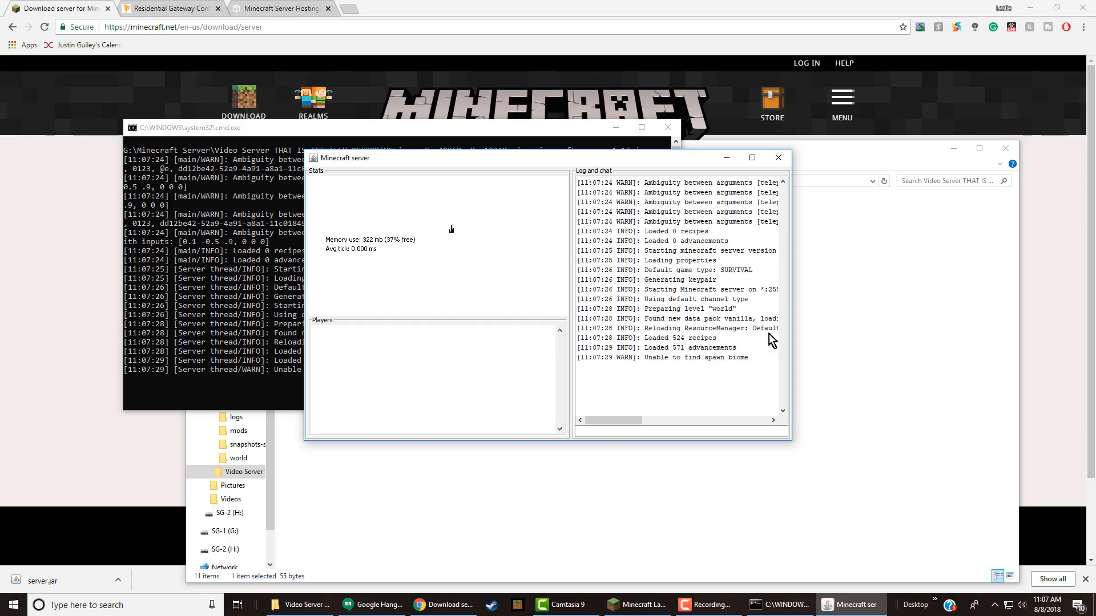
left_click_drag(789, 300, 832, 308)
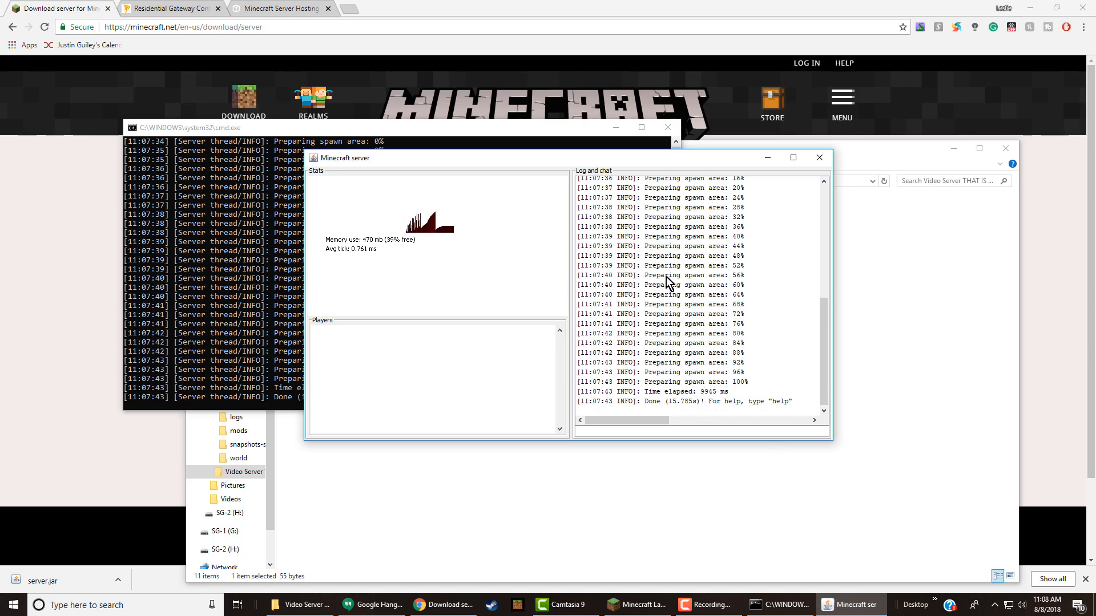
scroll(666, 276, "up", 1)
scroll(698, 229, "down", 1)
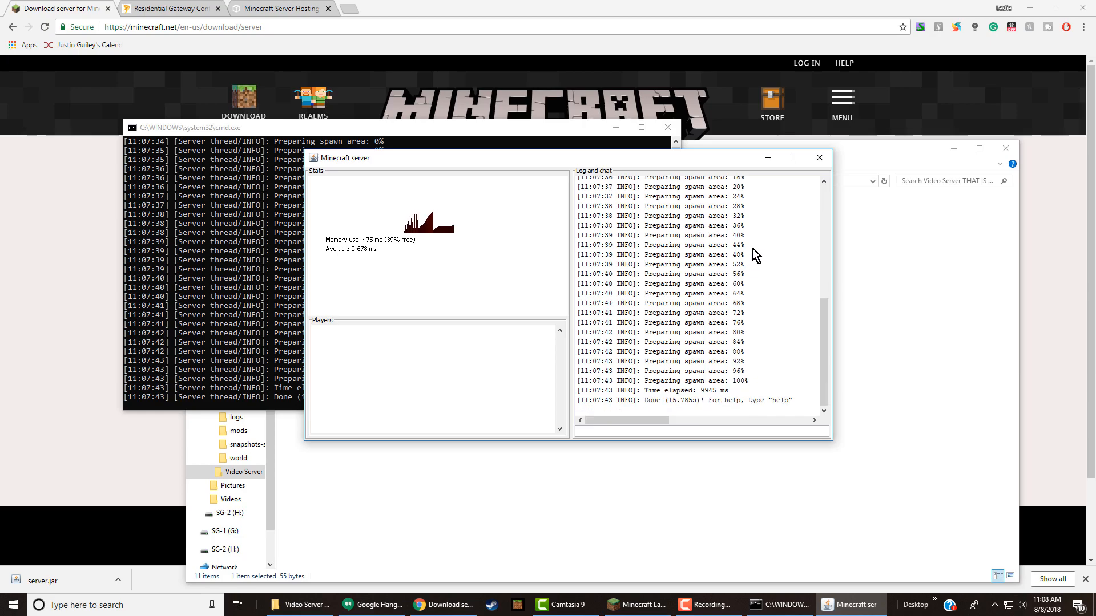
left_click(767, 157)
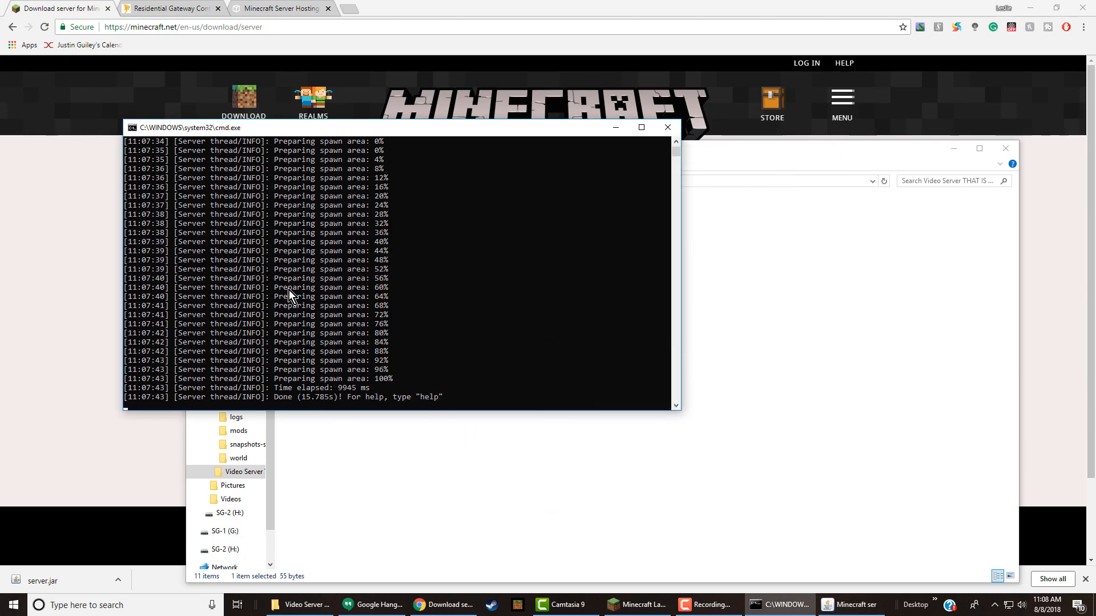
left_click(615, 127)
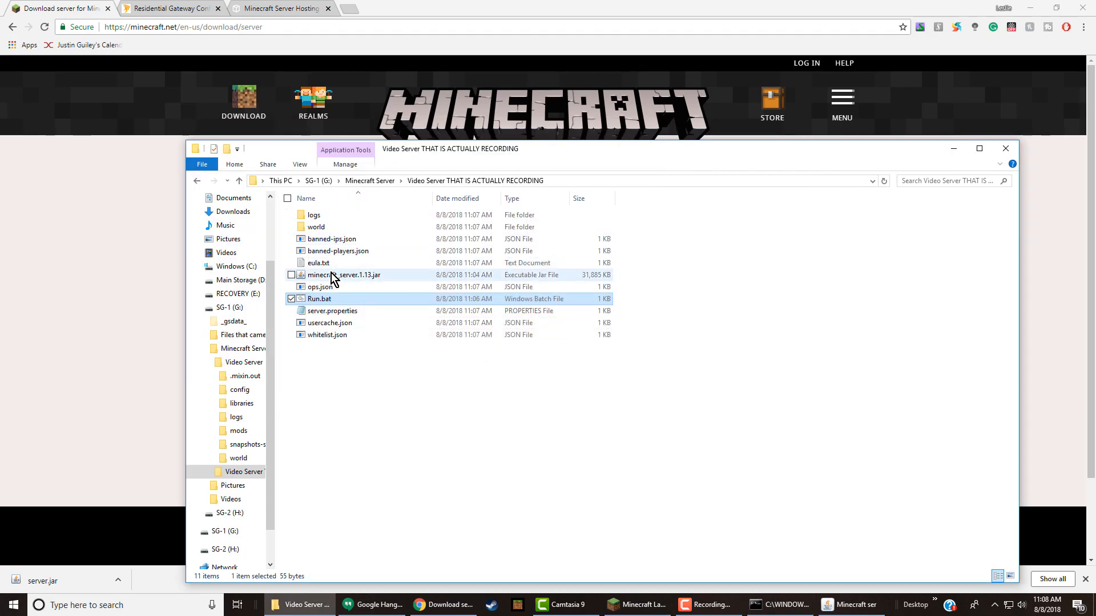
- In server.properties, set gamemode to 1, enable-command-block to true, max-players to 67898 and view-distance to 16
double_click(334, 312)
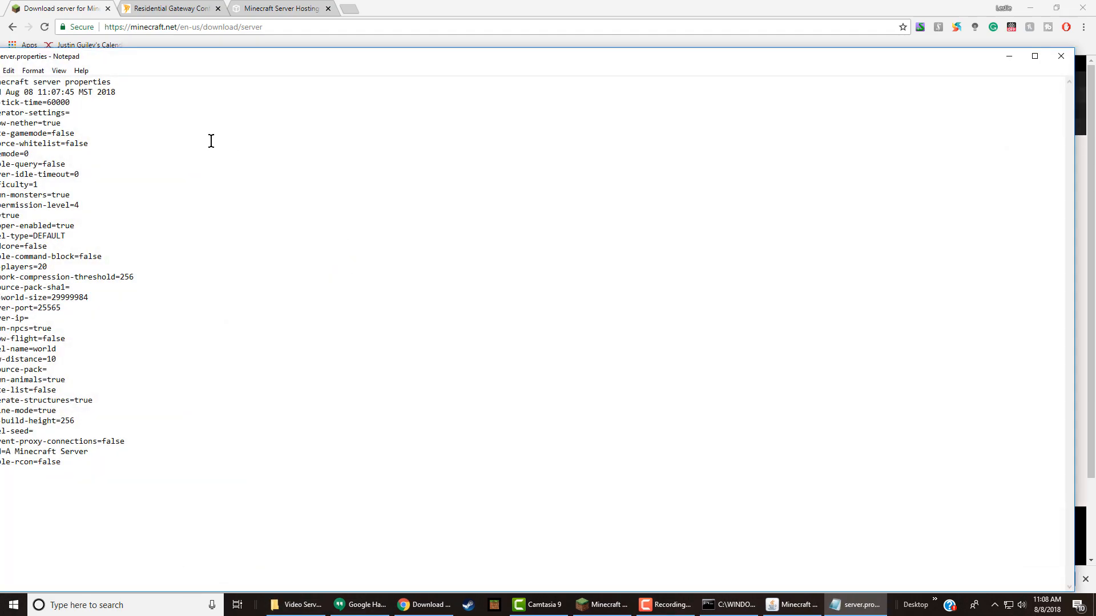
left_click_drag(127, 63, 146, 18)
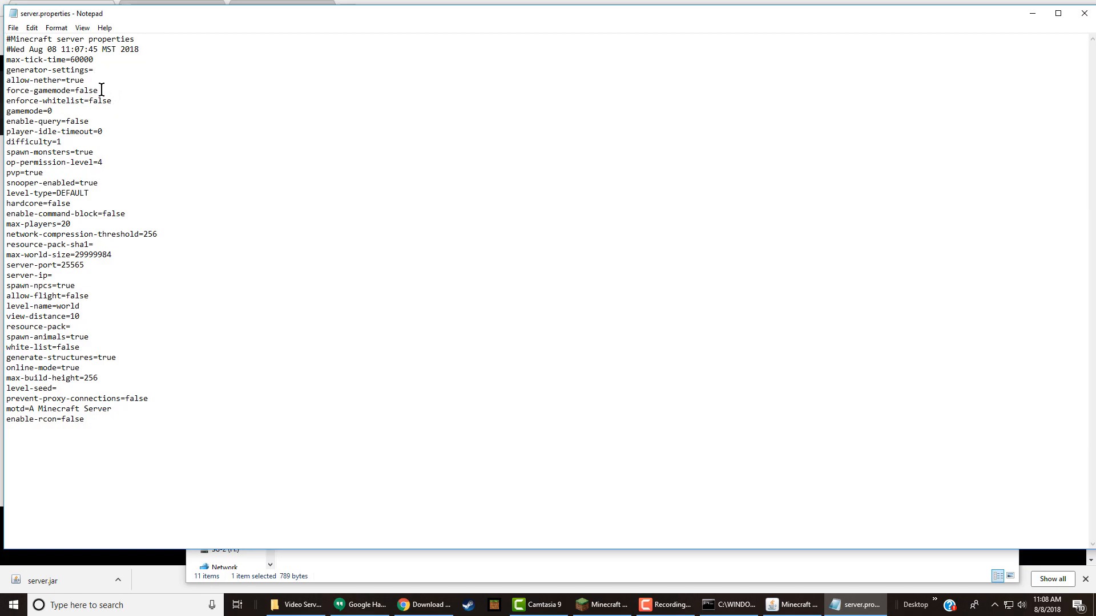
left_click(67, 109)
left_click(142, 214)
type("898")
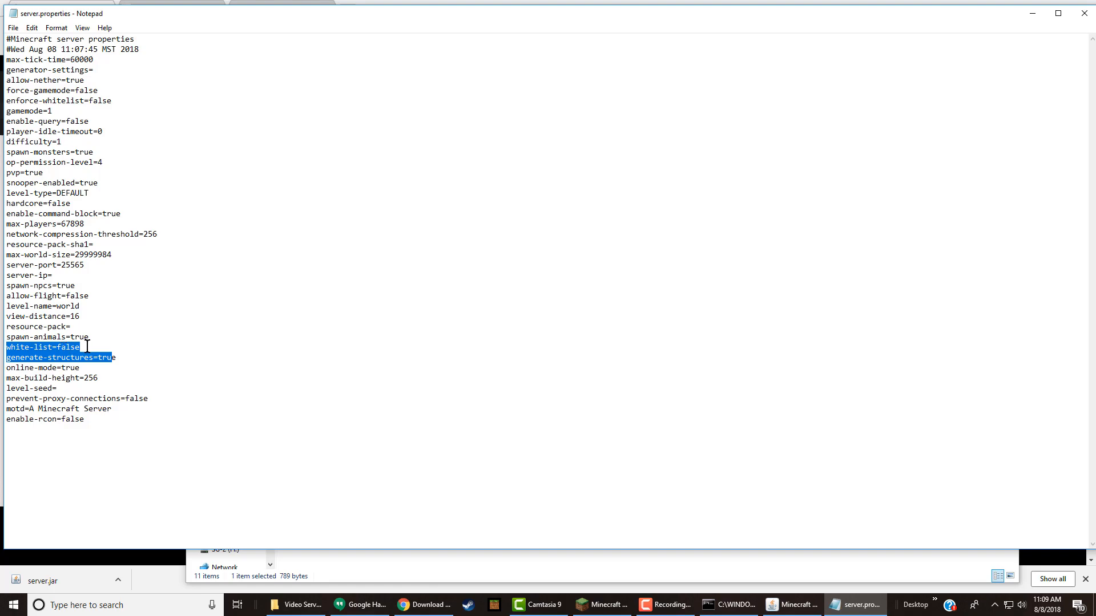
left_click(85, 348)
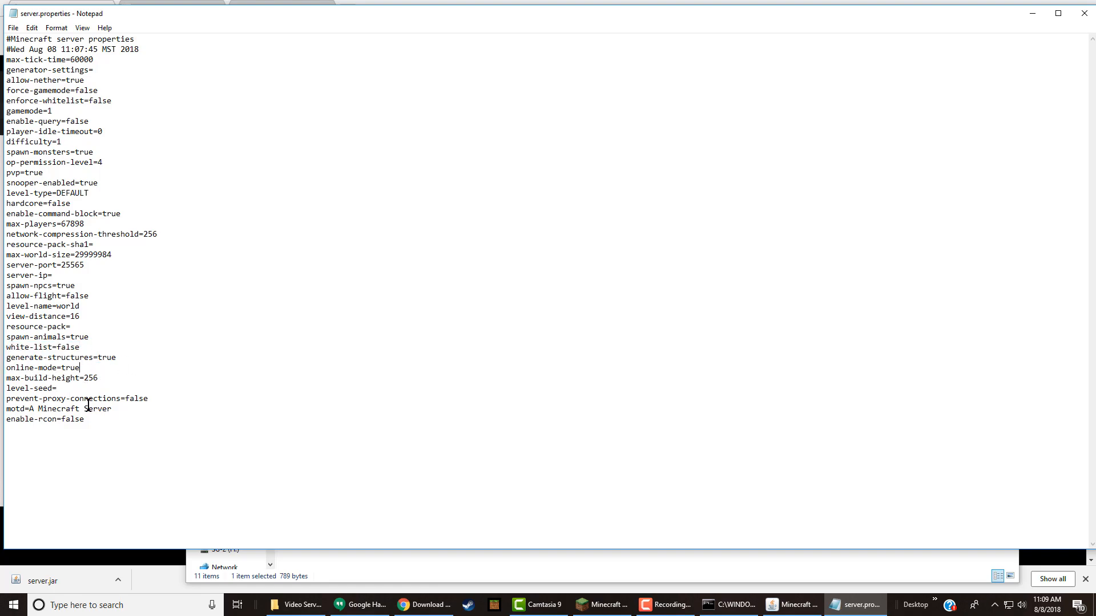
- Save server.properties over the existing file and close it
left_click(16, 32)
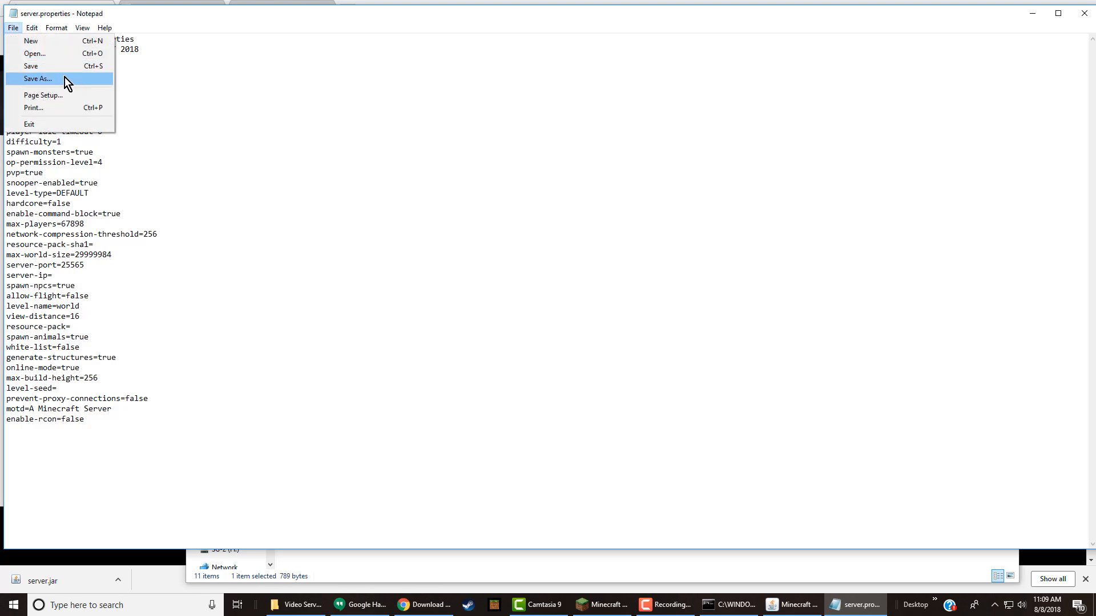
left_click(59, 76)
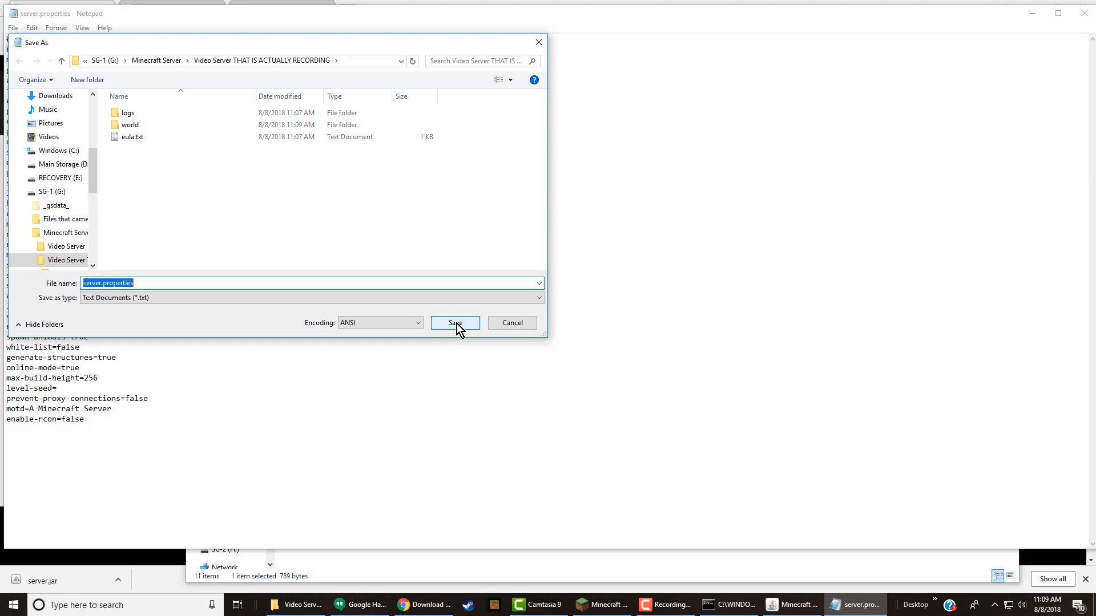
left_click(457, 324)
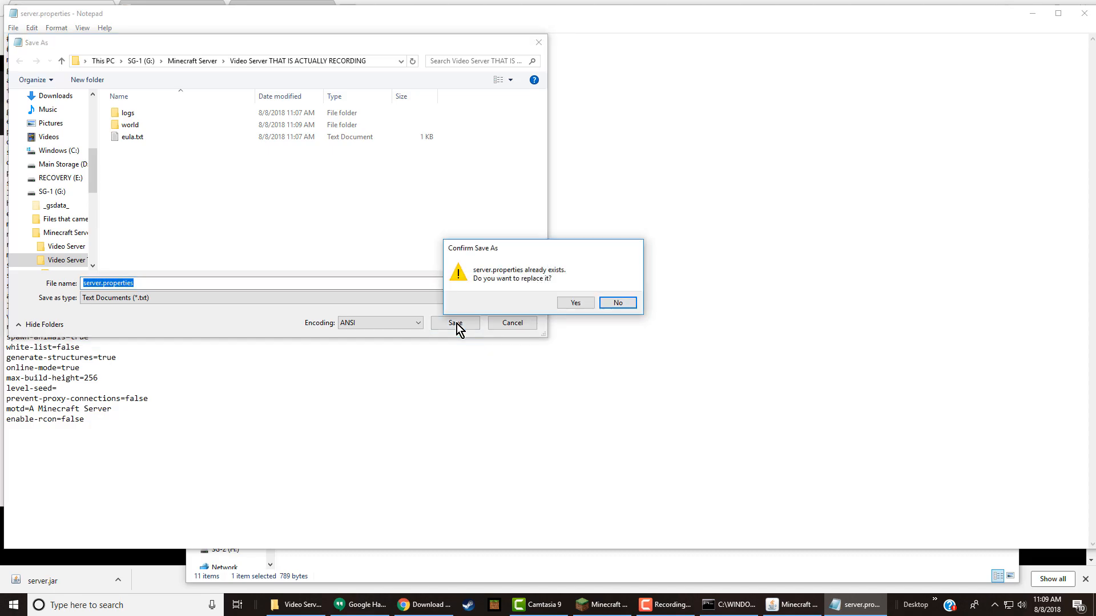
left_click(570, 302)
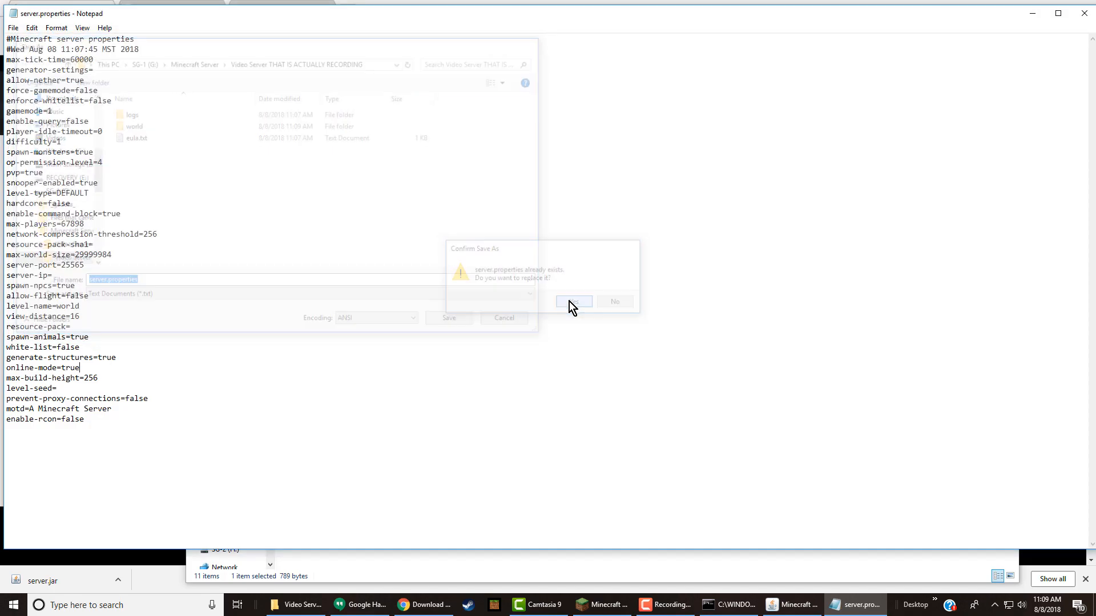
left_click(1083, 14)
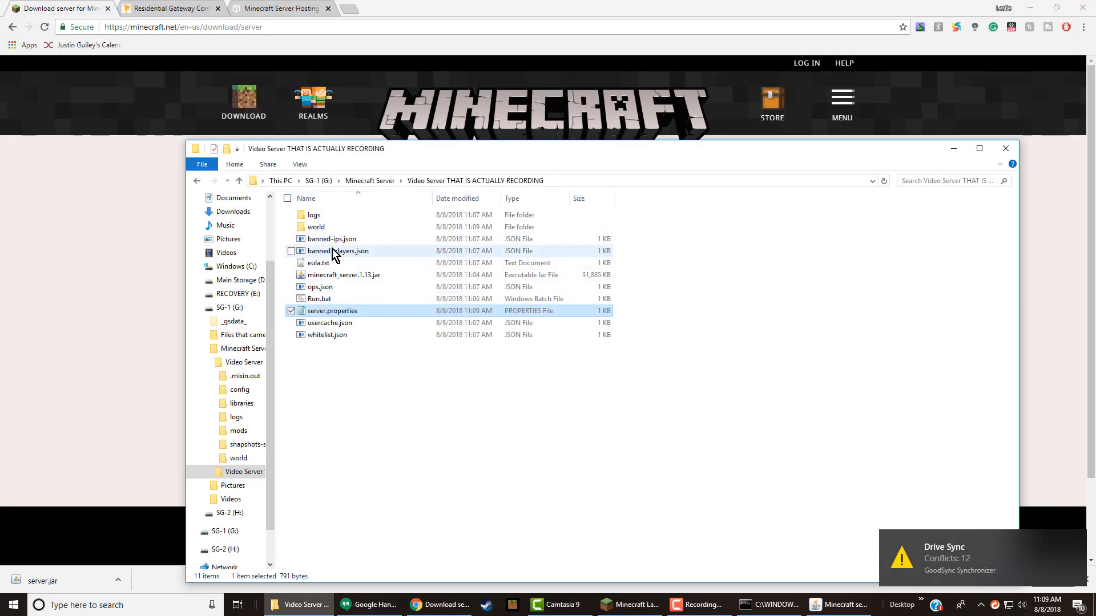
- Run Run.bat again, and start Minecraft 1.13 from the Minecraft Launcher
double_click(338, 298)
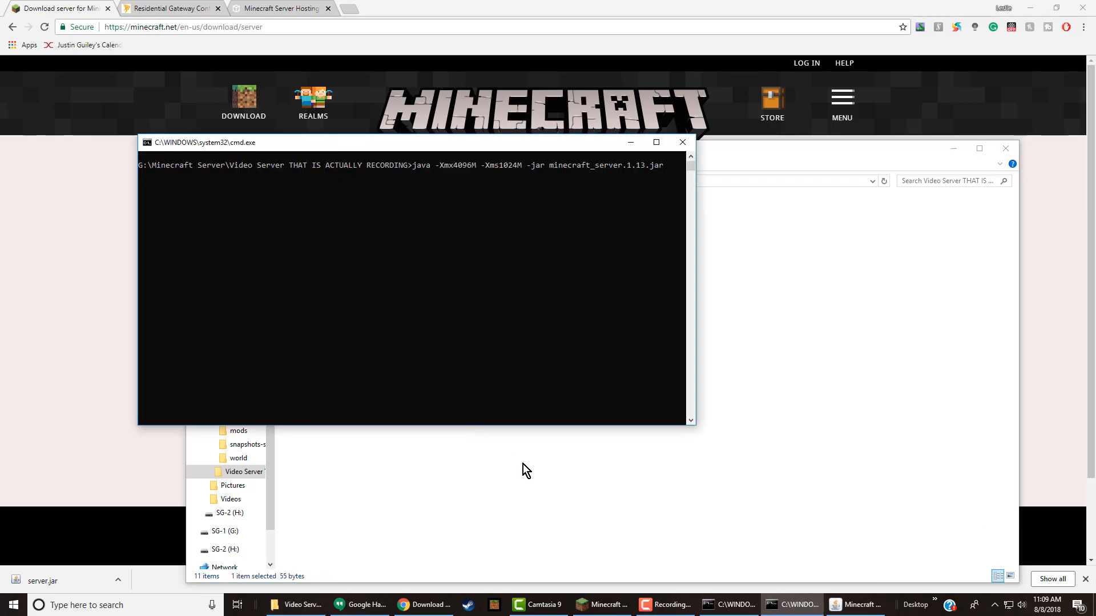
left_click(602, 605)
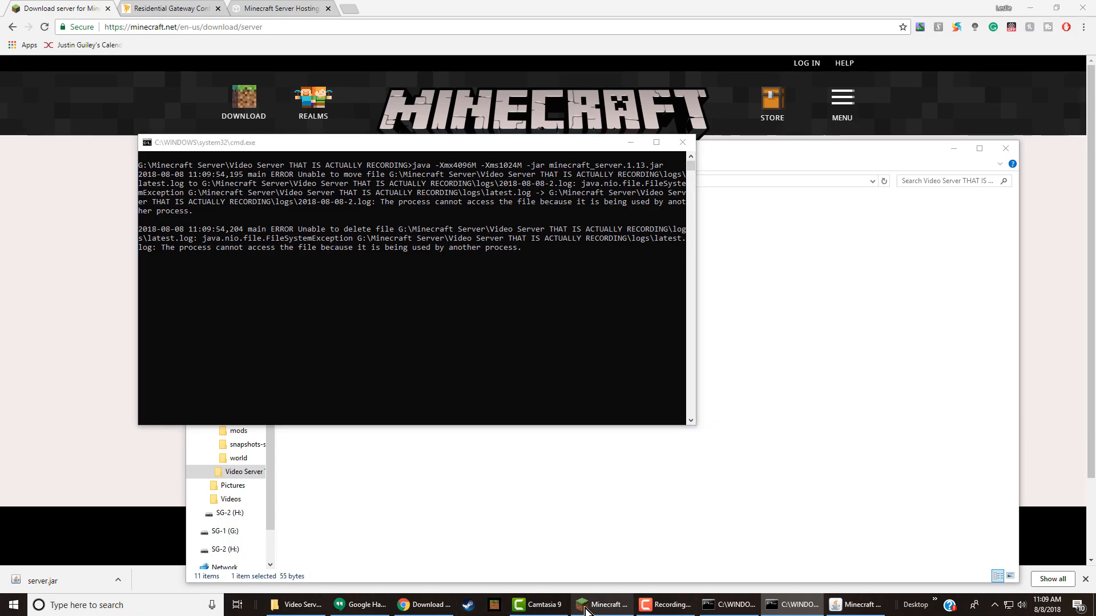
left_click(808, 408)
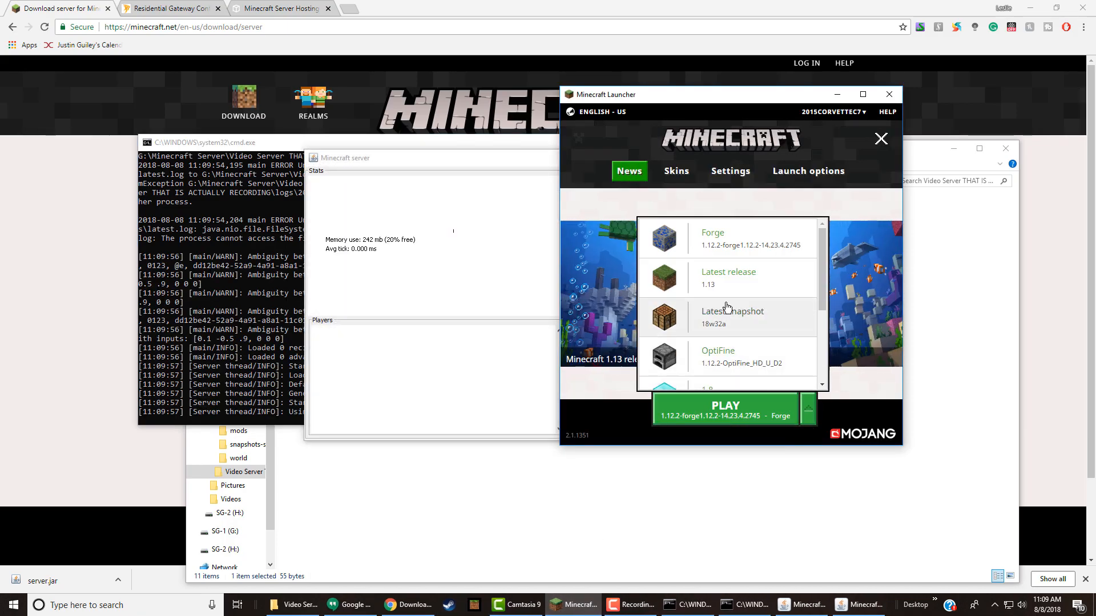
left_click(738, 246)
left_click(730, 404)
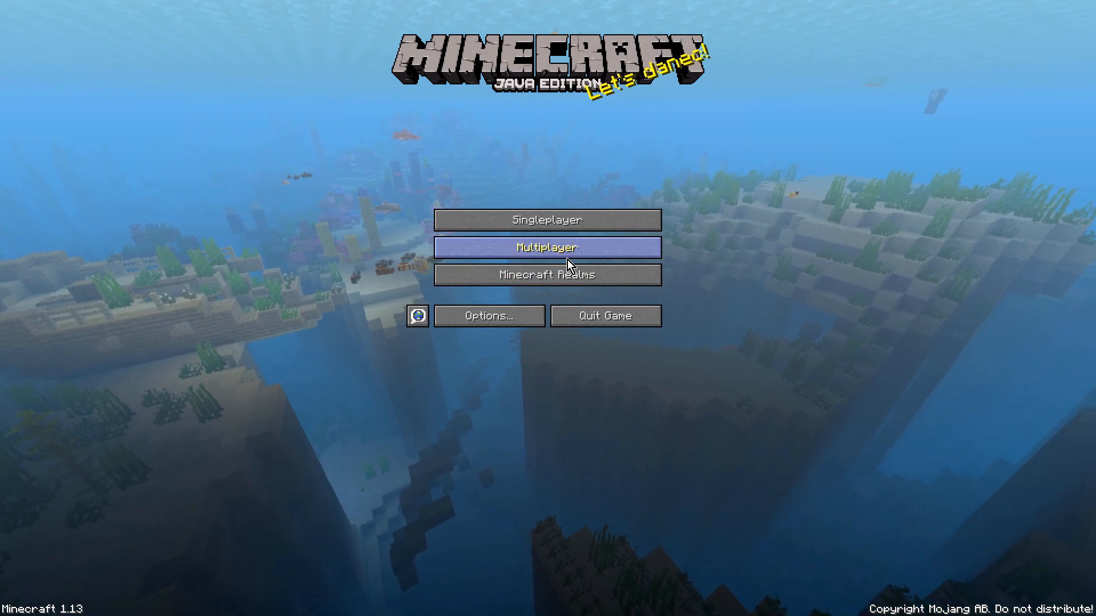
- Add a multiplayer server named "Video server 2 4" with the address 192.168.0.57
left_click(559, 251)
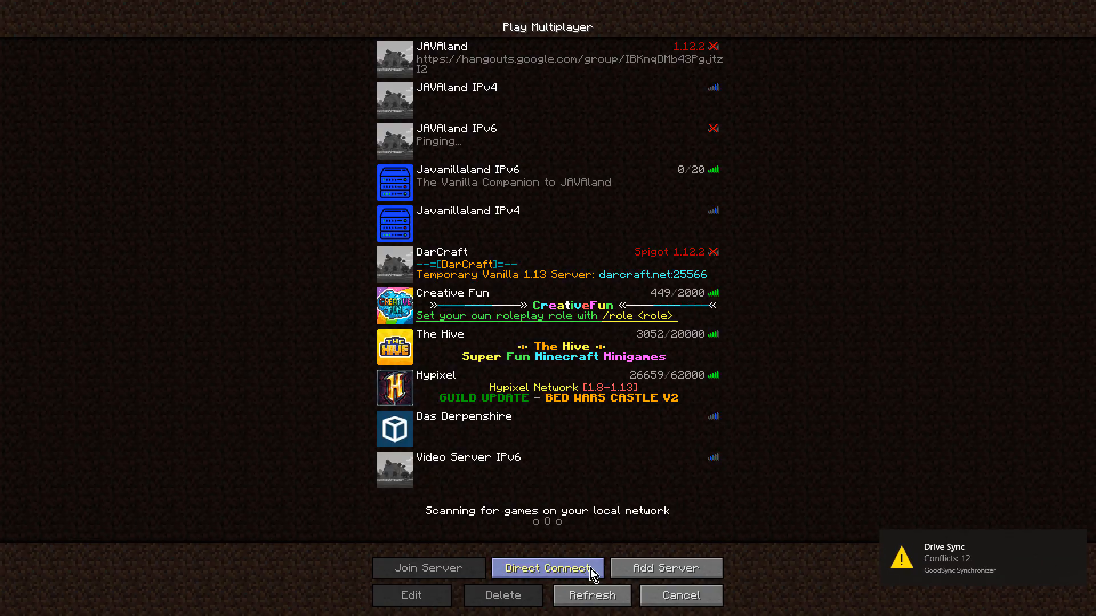
left_click(670, 568)
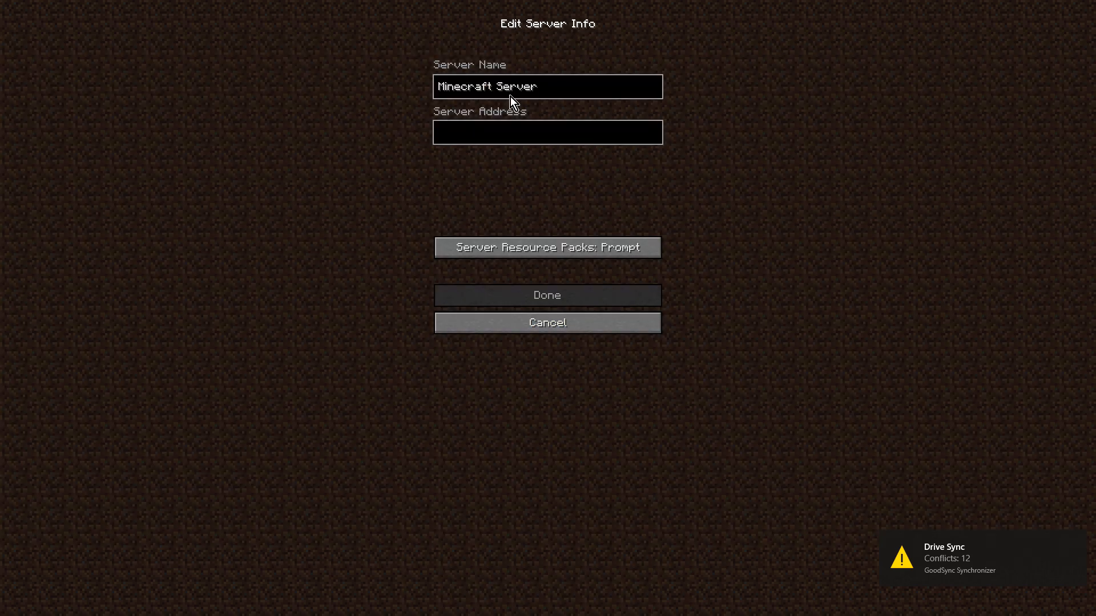
key("BackSpace")
key("BackSpace")
key("BackSpace")
key("BackSpace")
key("BackSpace")
key("BackSpace")
key("BackSpace")
key("BackSpace")
key("BackSpace")
key("BackSpace")
key("BackSpace")
key("BackSpace")
key("BackSpace")
key("BackSpace")
key("BackSpace")
type("Video")
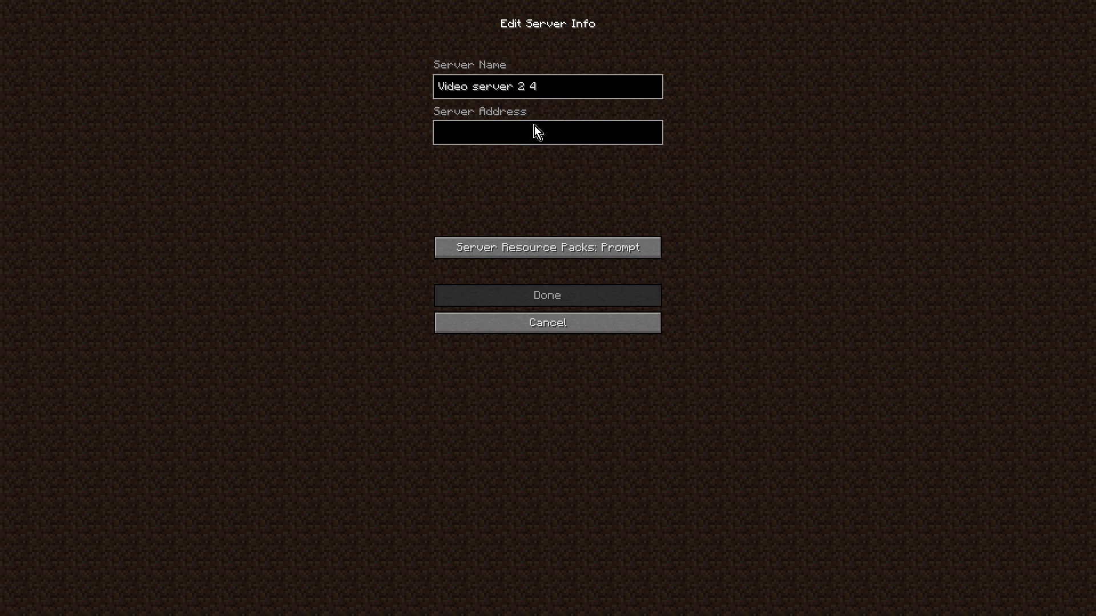
type("192.168")
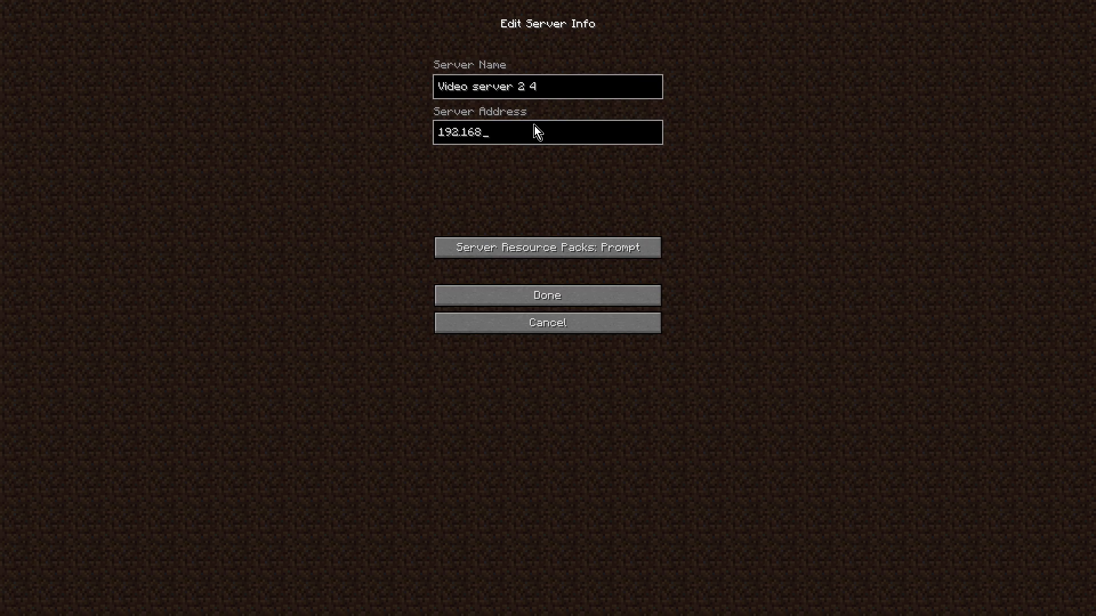
type(".0.57")
left_click(565, 294)
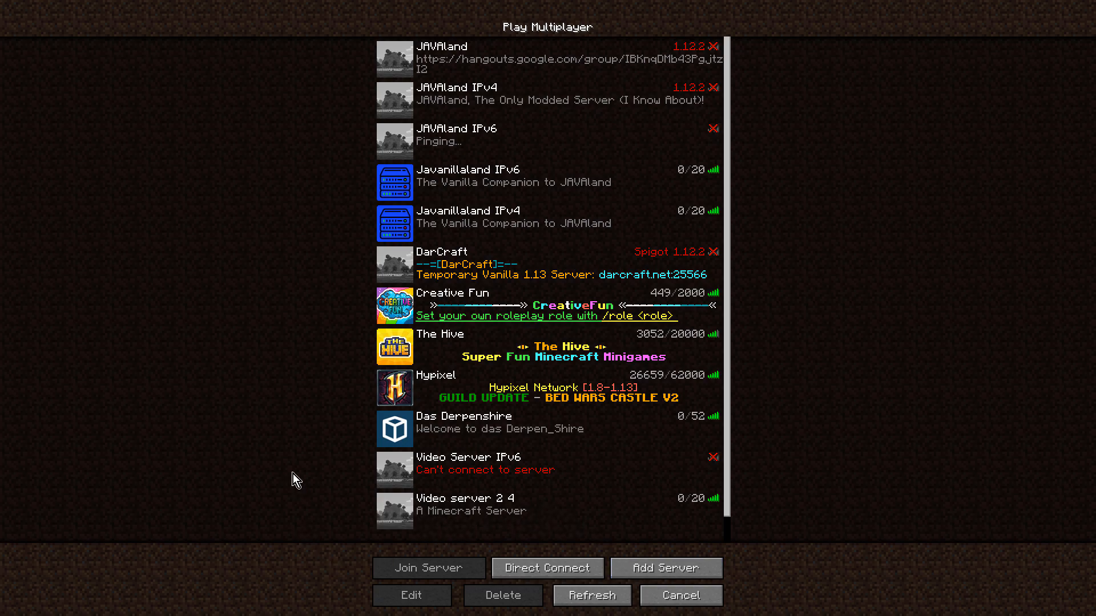
- Check the connection of "Video server 2 4", and save its entry with server resource packs set to Enabled
mouse_move(715, 499)
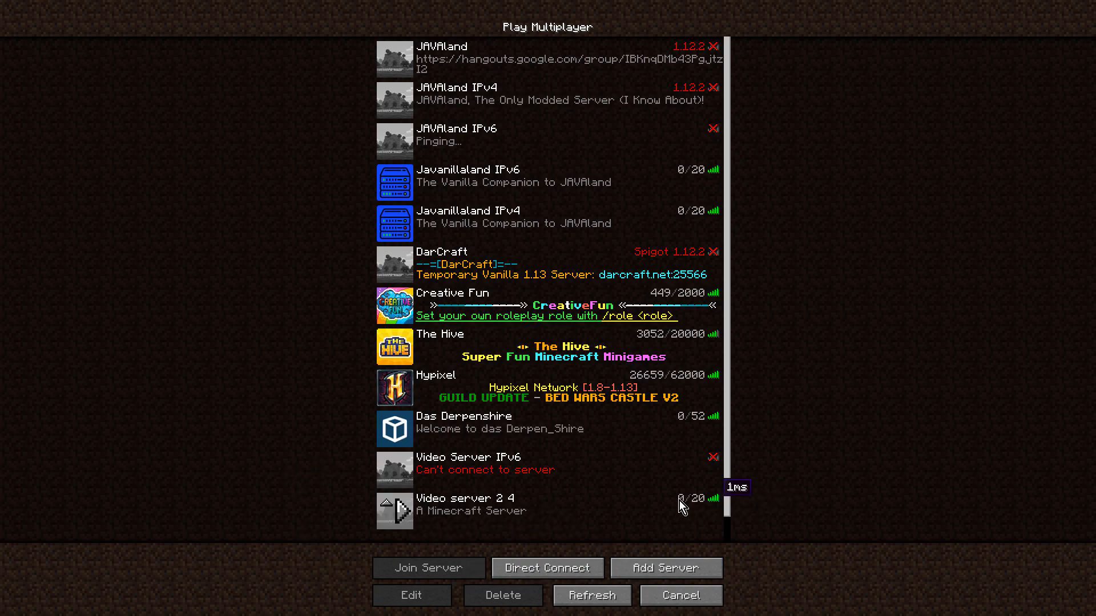
left_click(511, 520)
left_click(414, 591)
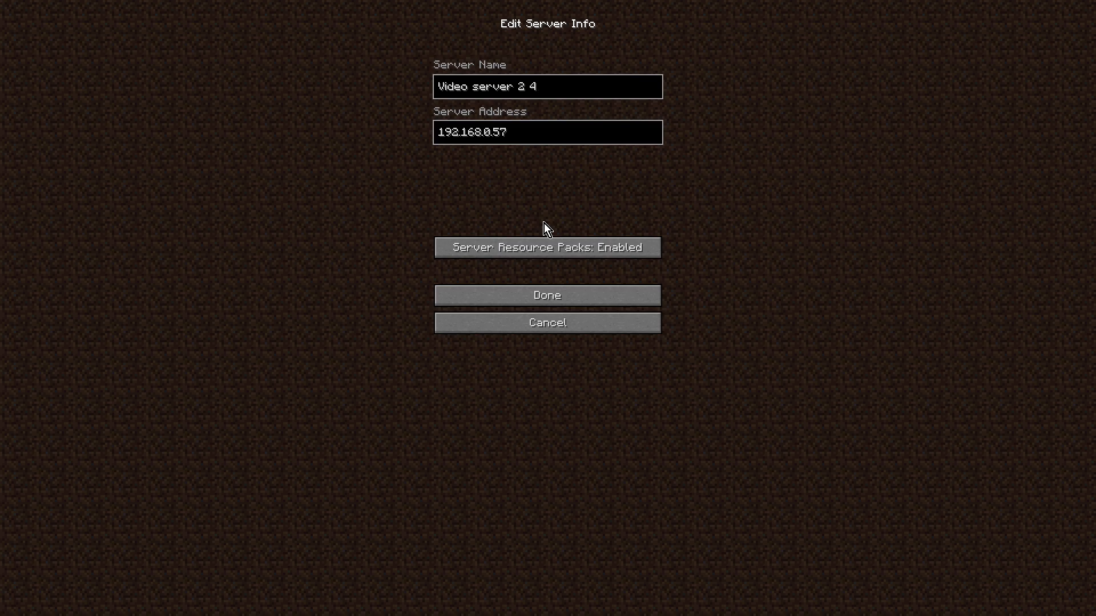
left_click(535, 293)
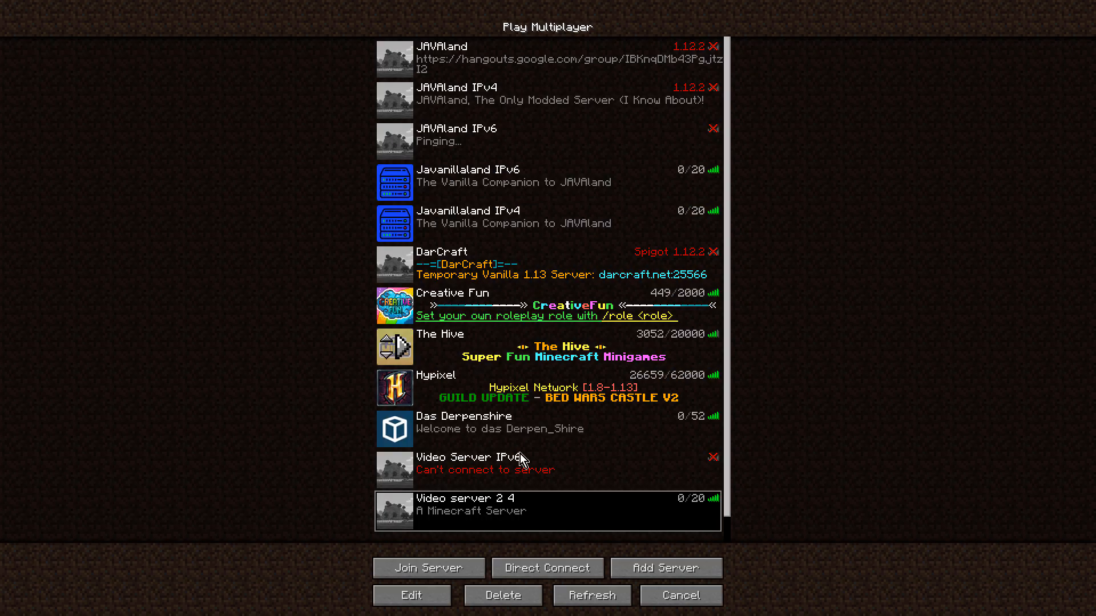
- Leave the multiplayer server list and quit the game to return to the desktop
left_click(645, 597)
left_click(573, 328)
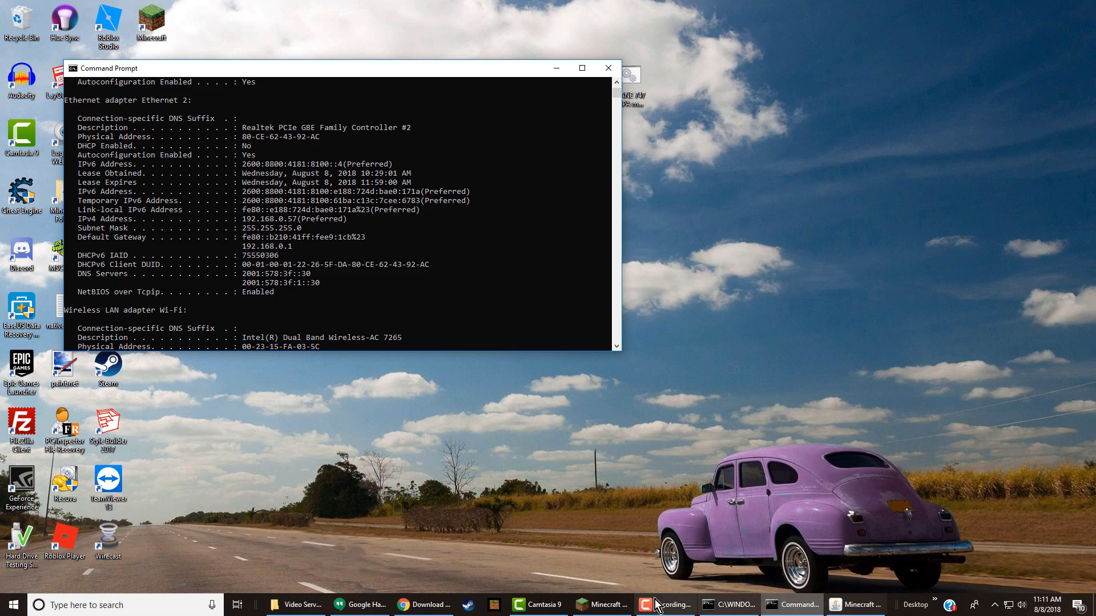
mouse_move(599, 608)
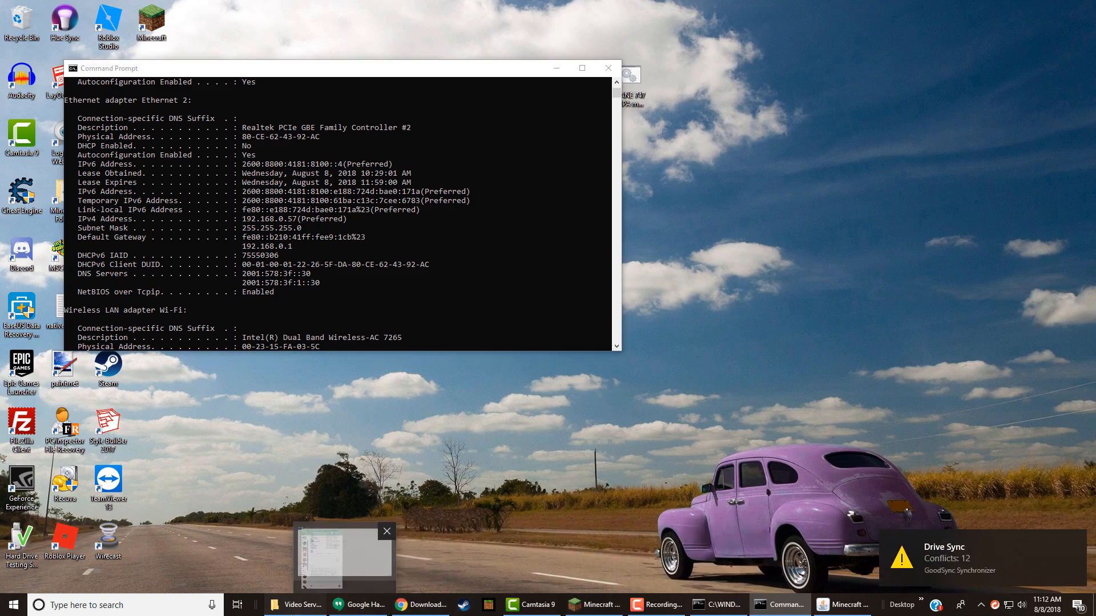
- Set server-port to 25568 in the server folder's server.properties, save the file and minimize it
left_click(294, 605)
left_click(315, 312)
double_click(316, 311)
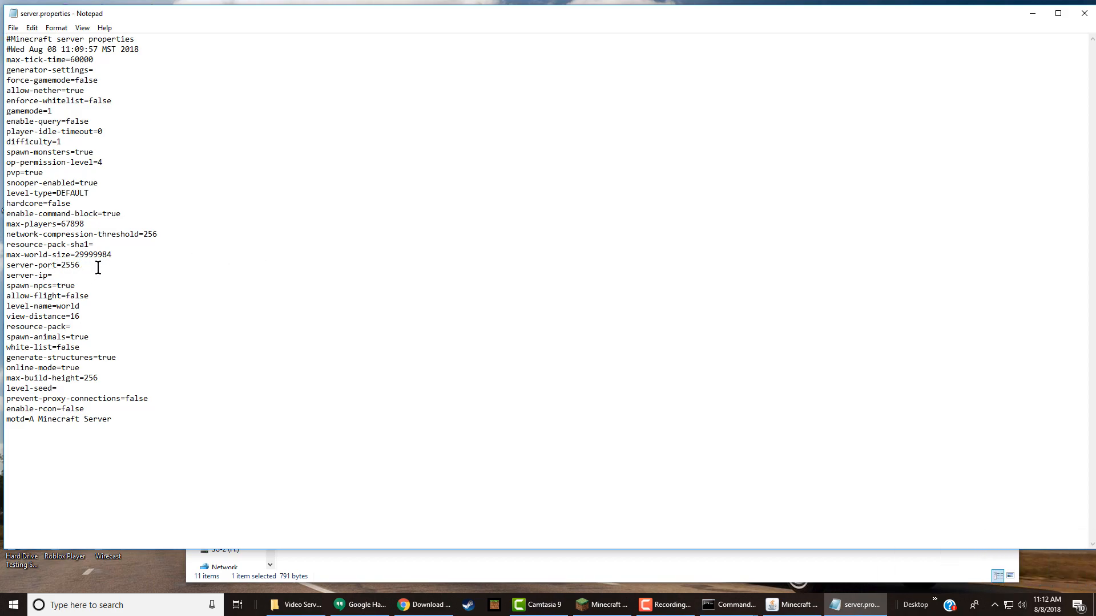
type("8")
left_click(12, 28)
left_click(65, 67)
left_click(1032, 13)
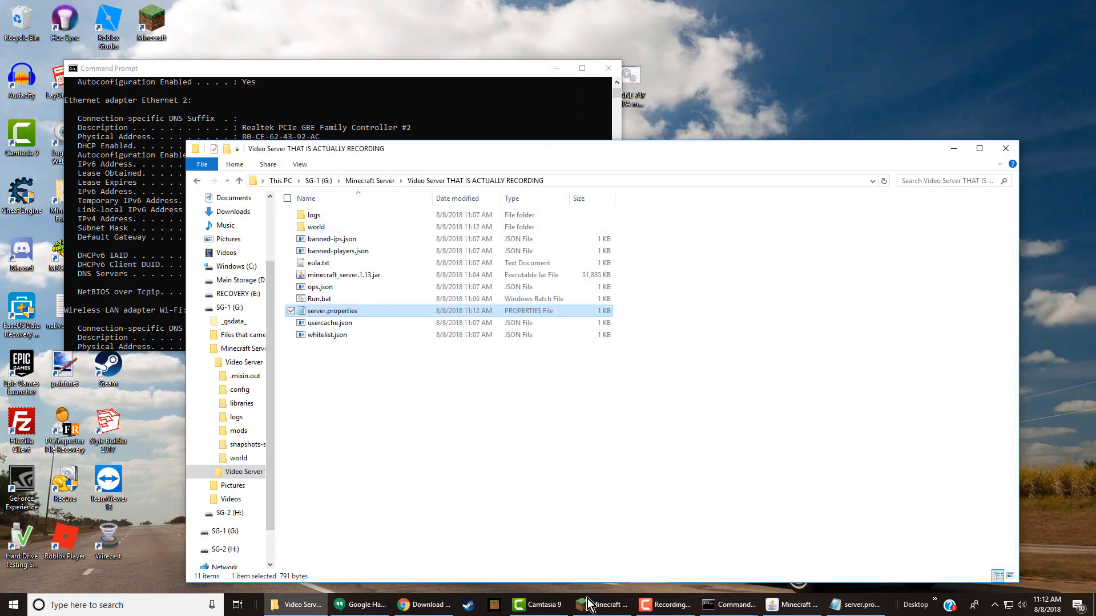
- Switch to Chrome and bring up the Ubee cable modem's Forwarding page
left_click(426, 604)
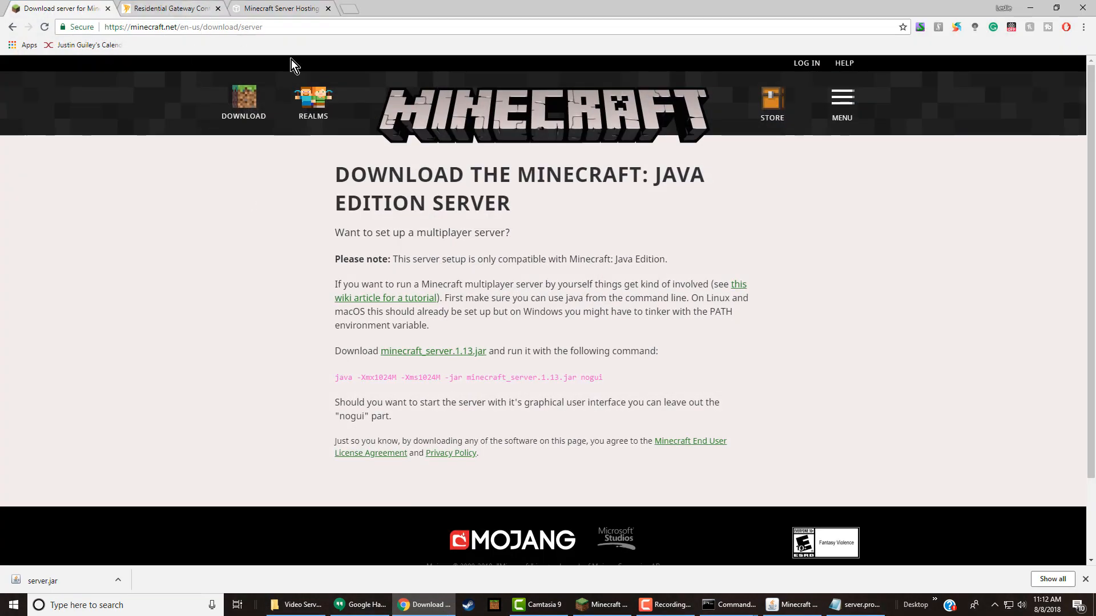
left_click(153, 8)
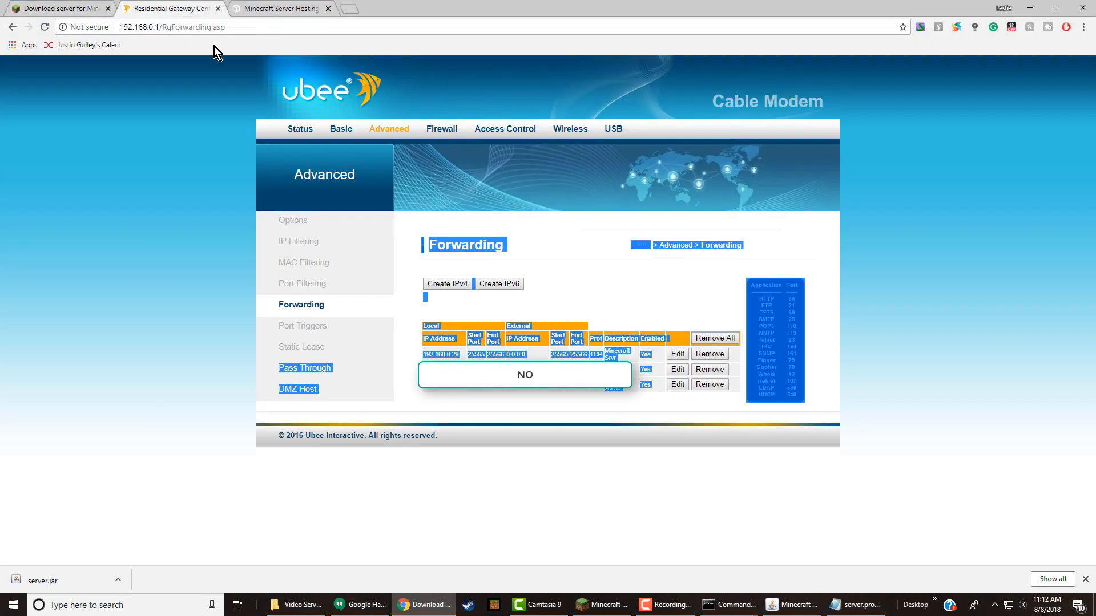
left_click(588, 283)
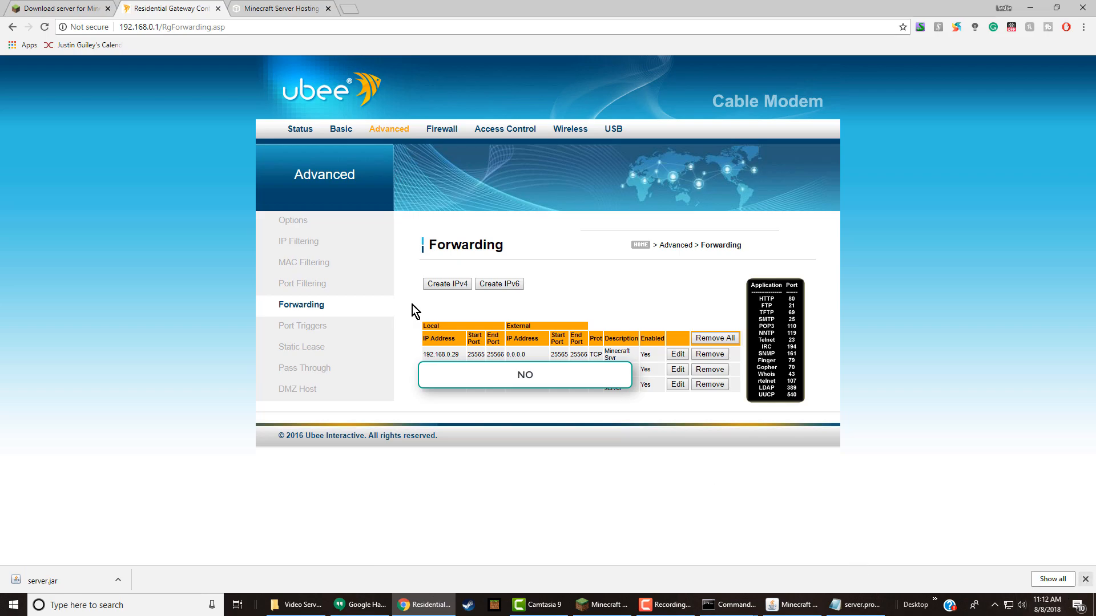
- Create a new IPv4 forwarding rule with the local IP 192.168.0.57
left_click(458, 288)
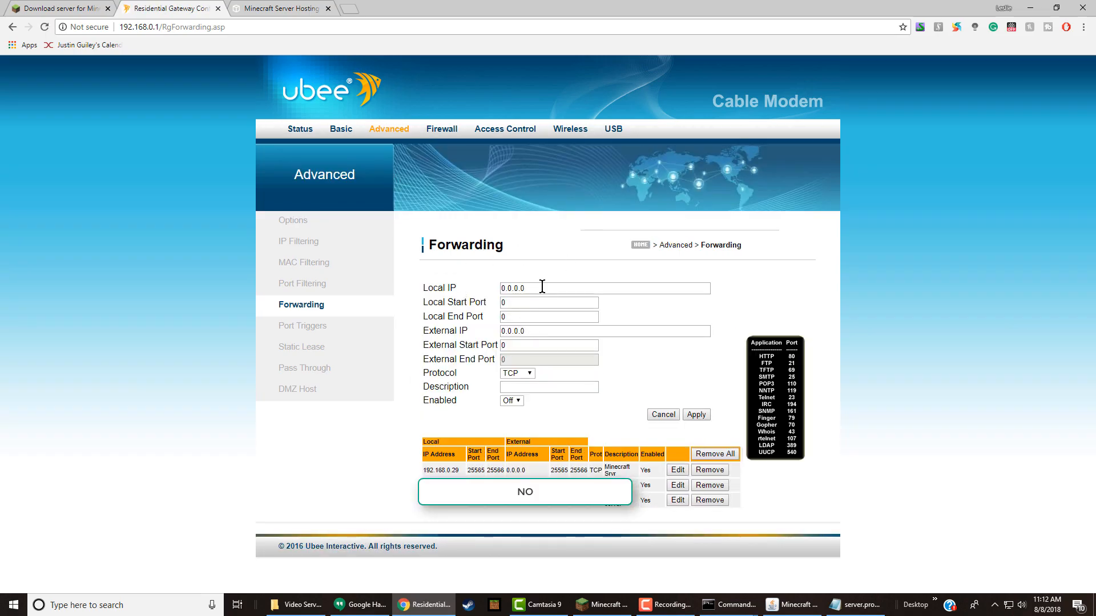
triple_click(542, 287)
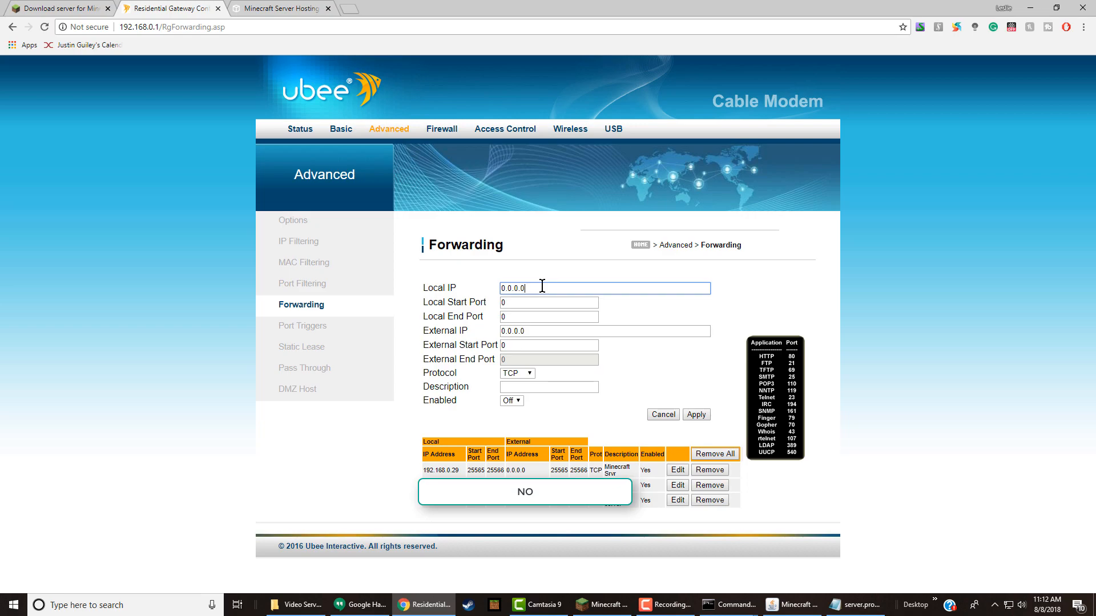
type("192.168.0.29")
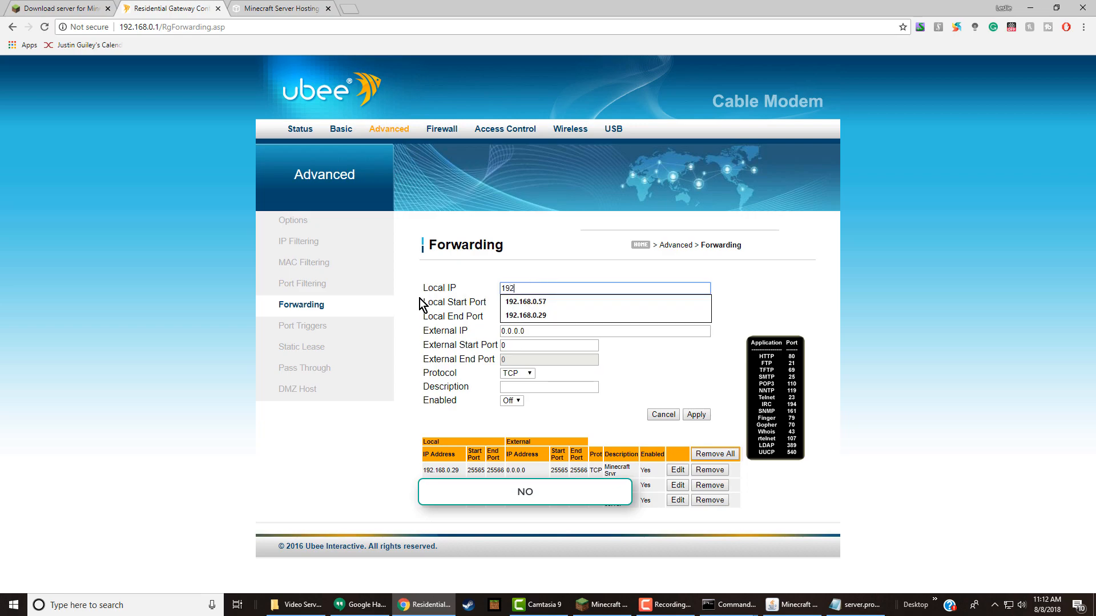
left_click(525, 301)
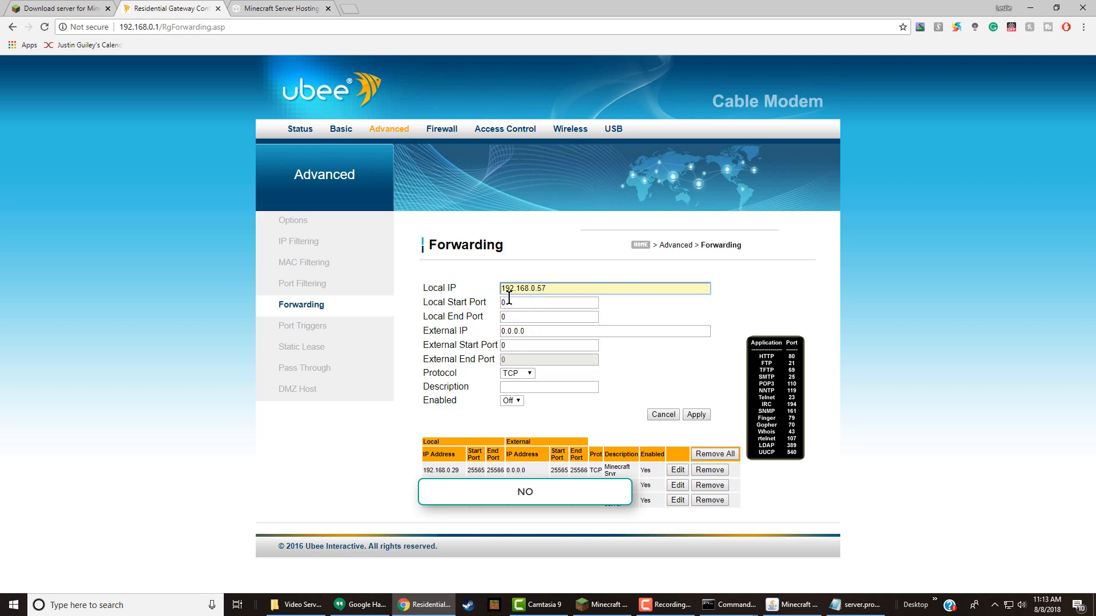
- Set both the Local Start Port and Local End Port of the new forwarding rule to 25568
double_click(516, 303)
type("2")
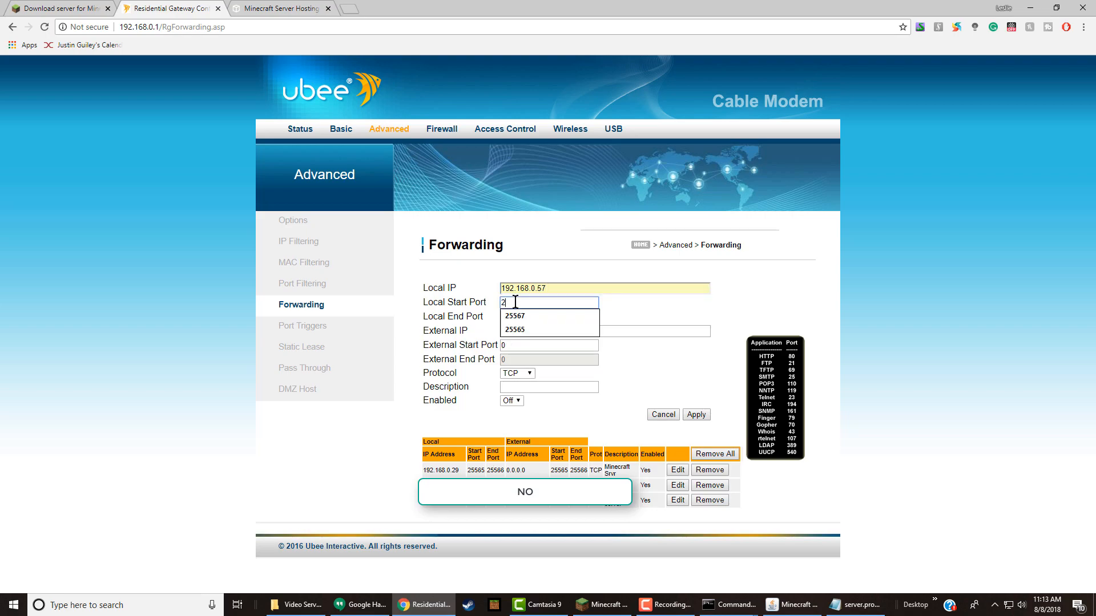
type("5568")
left_click(556, 317)
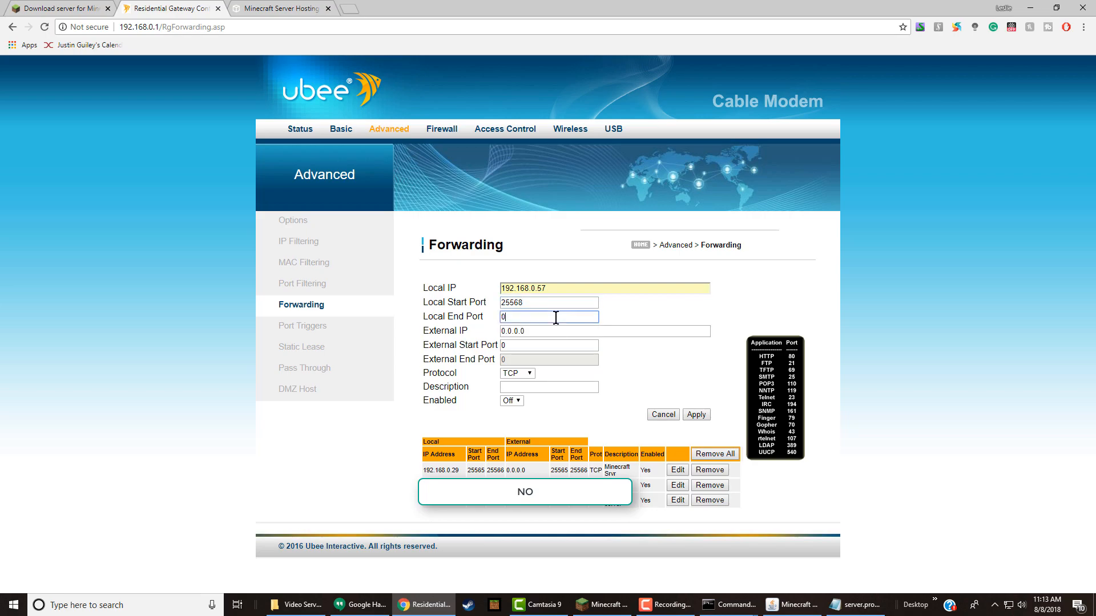
key("BackSpace")
type("2556")
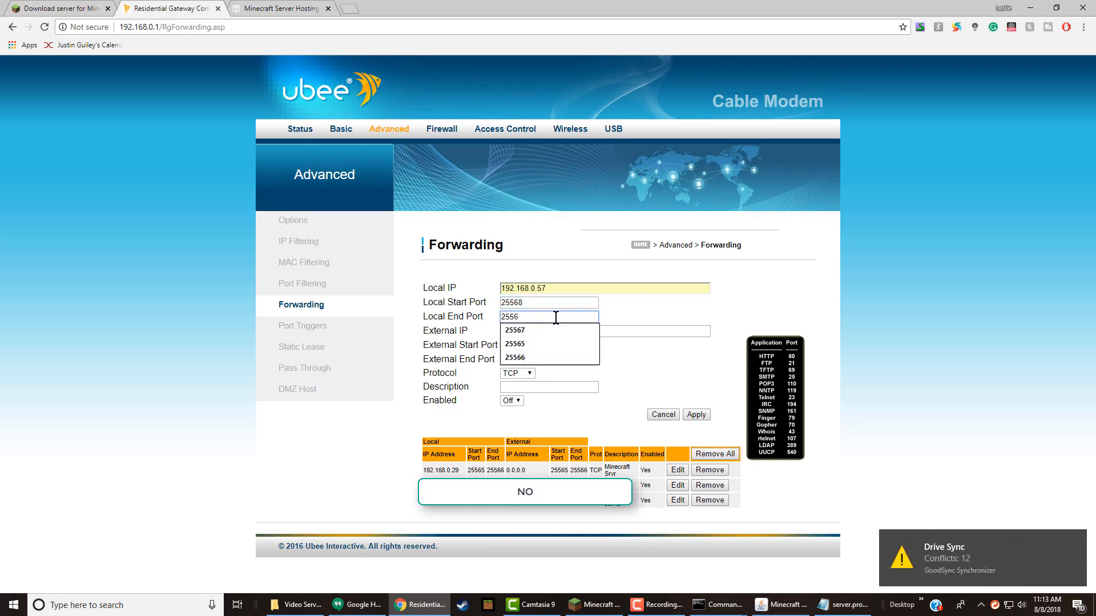
type("8")
- Copy the external IP address from the existing "Video server" rule into the new rule's External IP
left_click(550, 333)
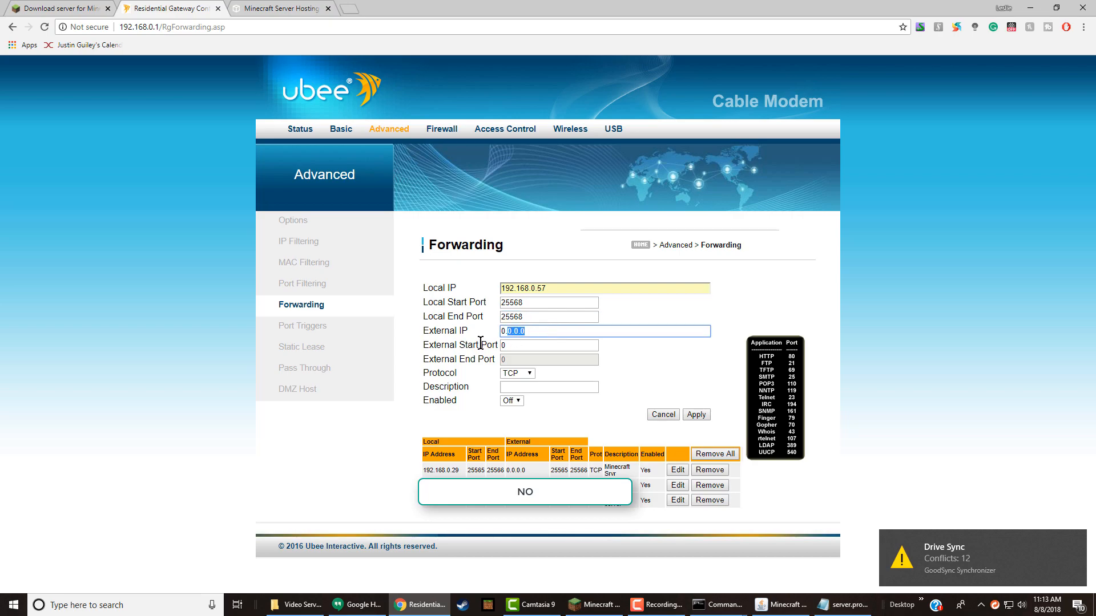
double_click(505, 331)
mouse_move(858, 607)
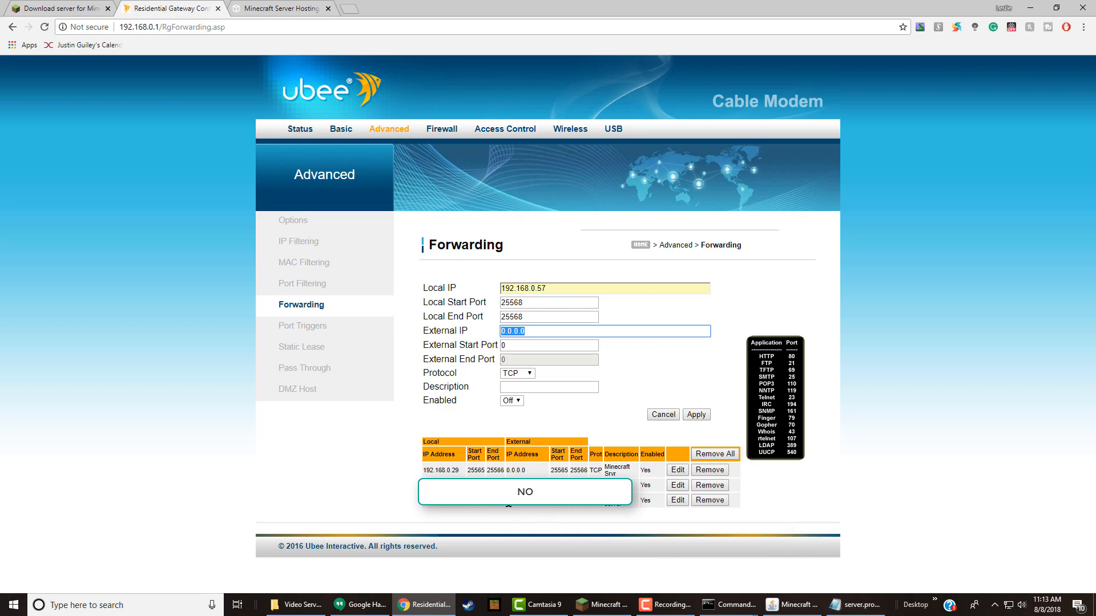
left_click(526, 505)
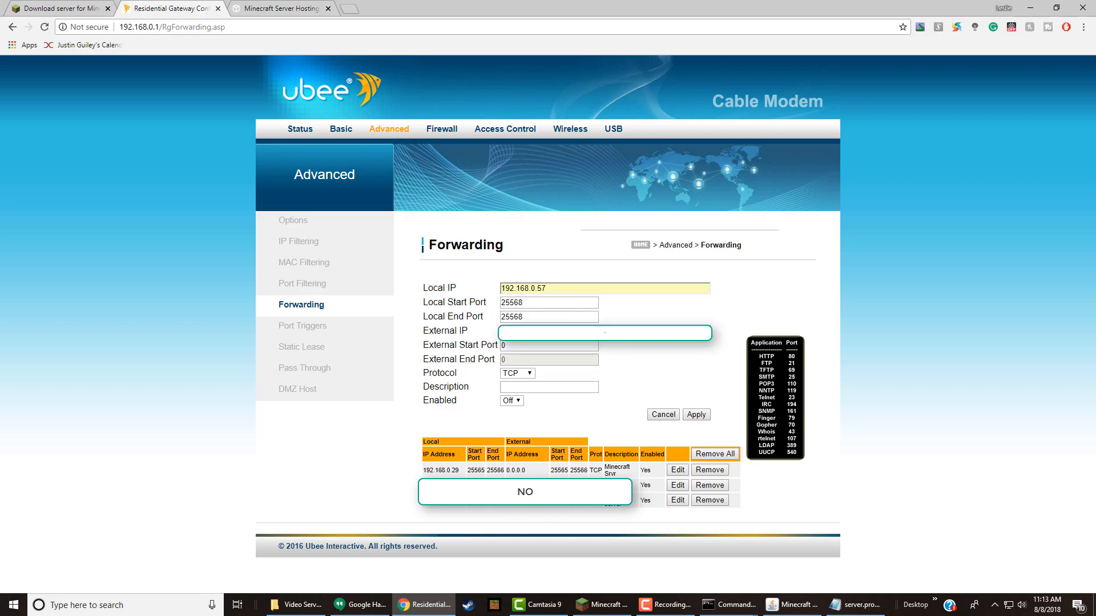
right_click(529, 504)
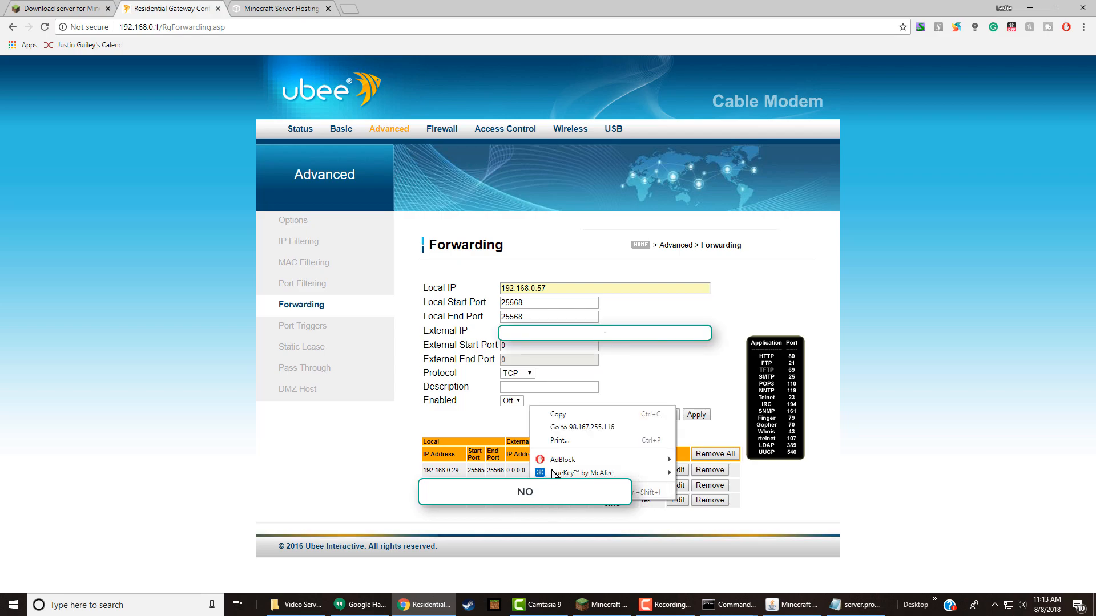
left_click(556, 419)
right_click(527, 333)
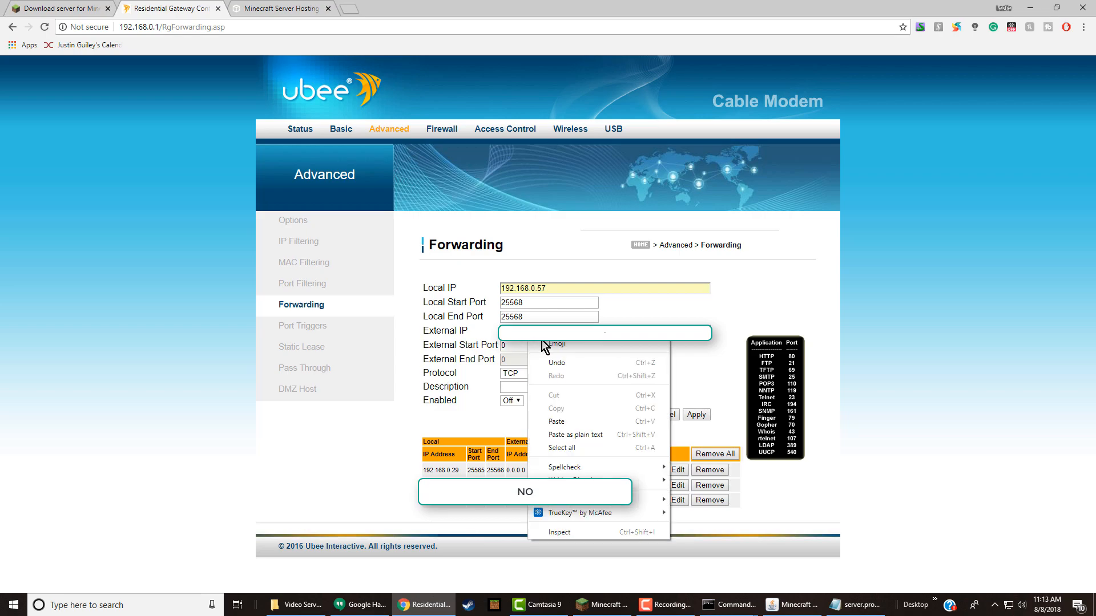
left_click(563, 426)
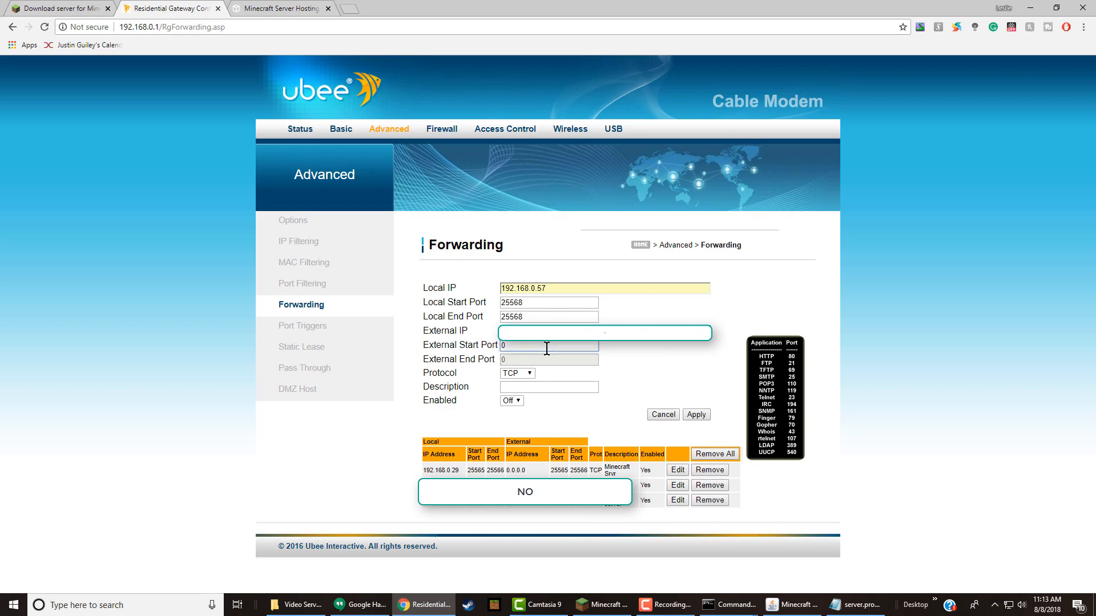
- Set the new rule's External Start Port to 25568
key("BackSpace")
type("2")
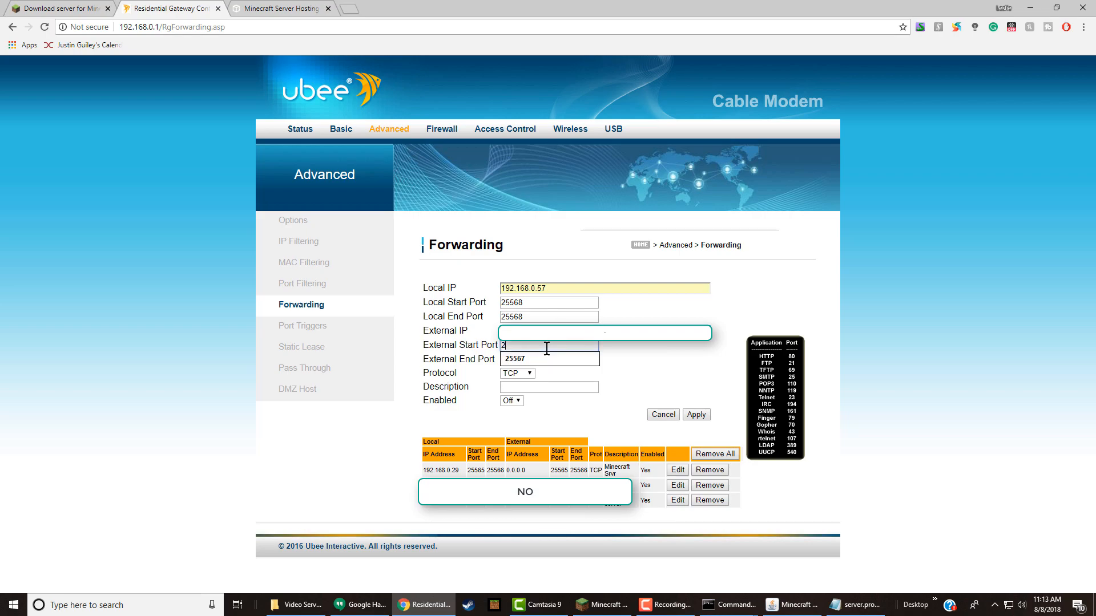
type("5568")
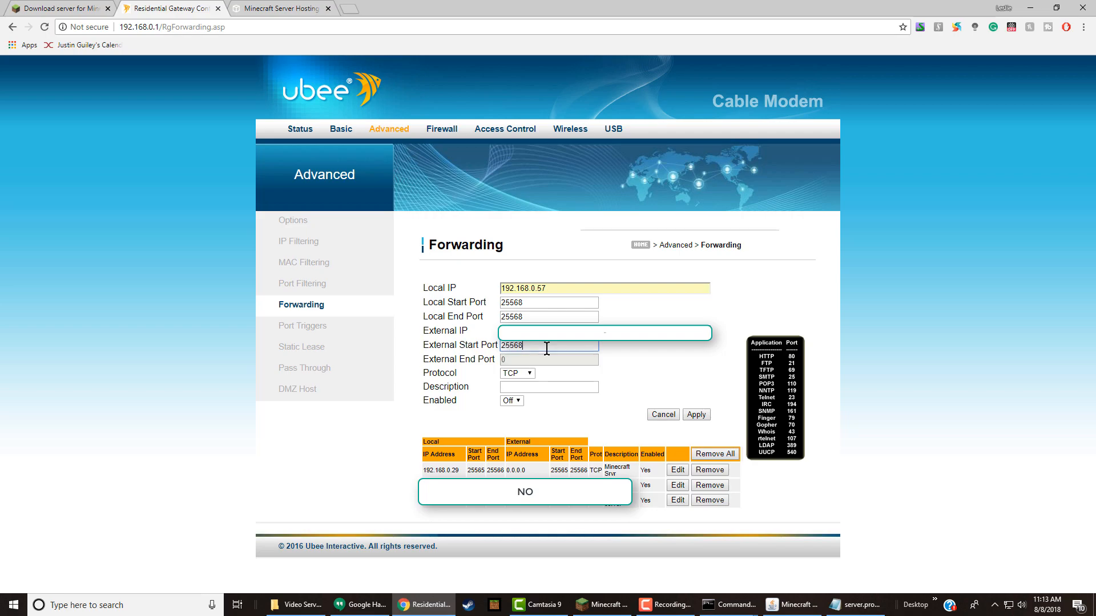
left_click(539, 359)
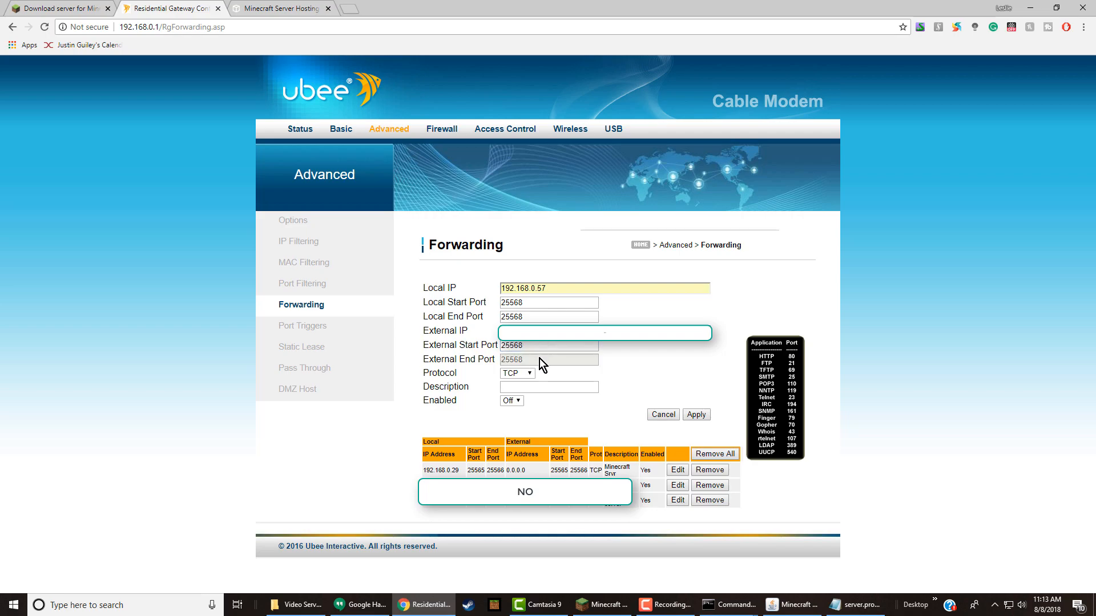
- Describe the new forwarding rule as "Video server 2", switch Enabled to On and apply it
left_click(528, 387)
type("V")
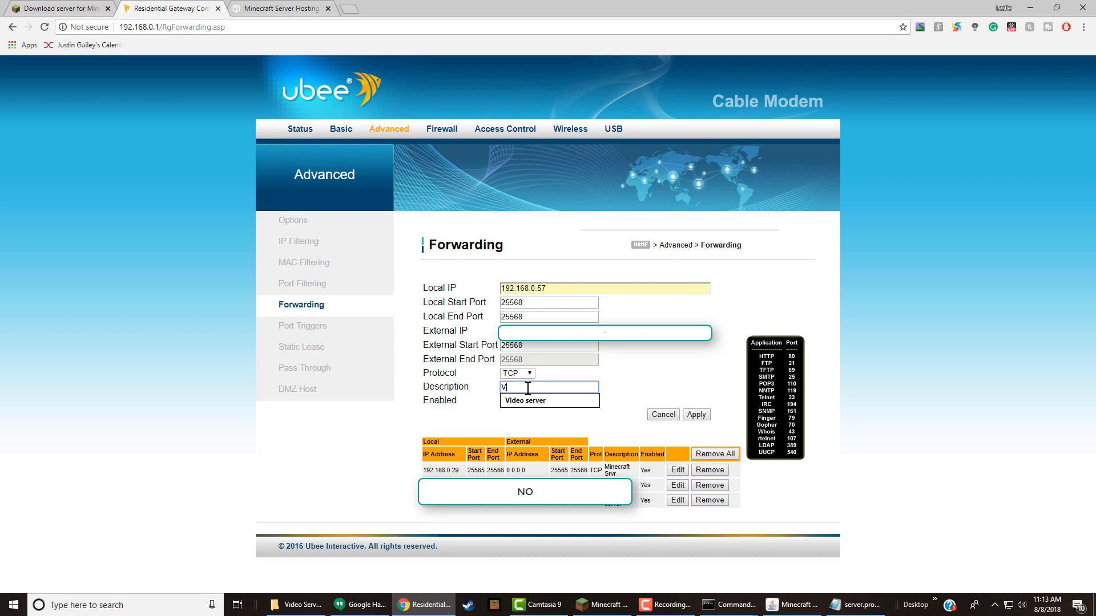
type("ideo server 2")
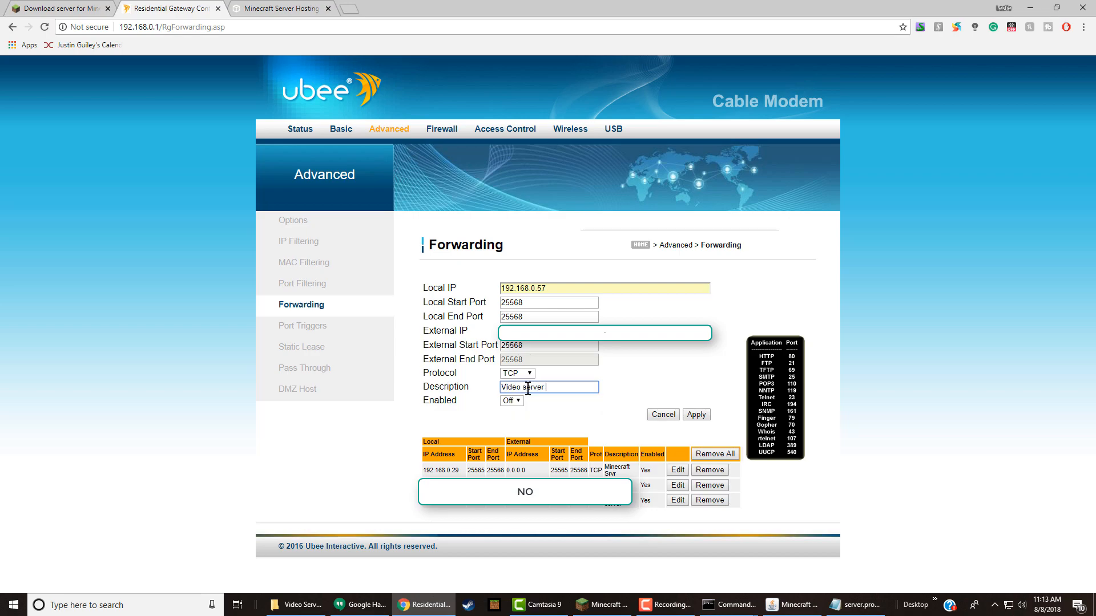
left_click(521, 402)
left_click(513, 422)
left_click(696, 415)
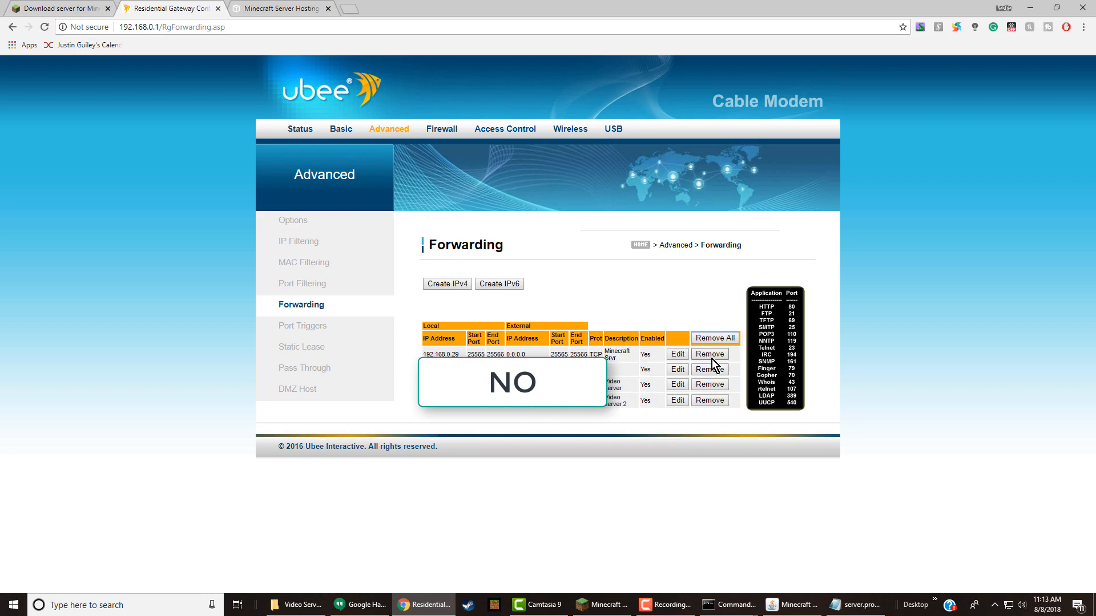
- Remove the "Video server 2" forwarding rule from the table
left_click(713, 402)
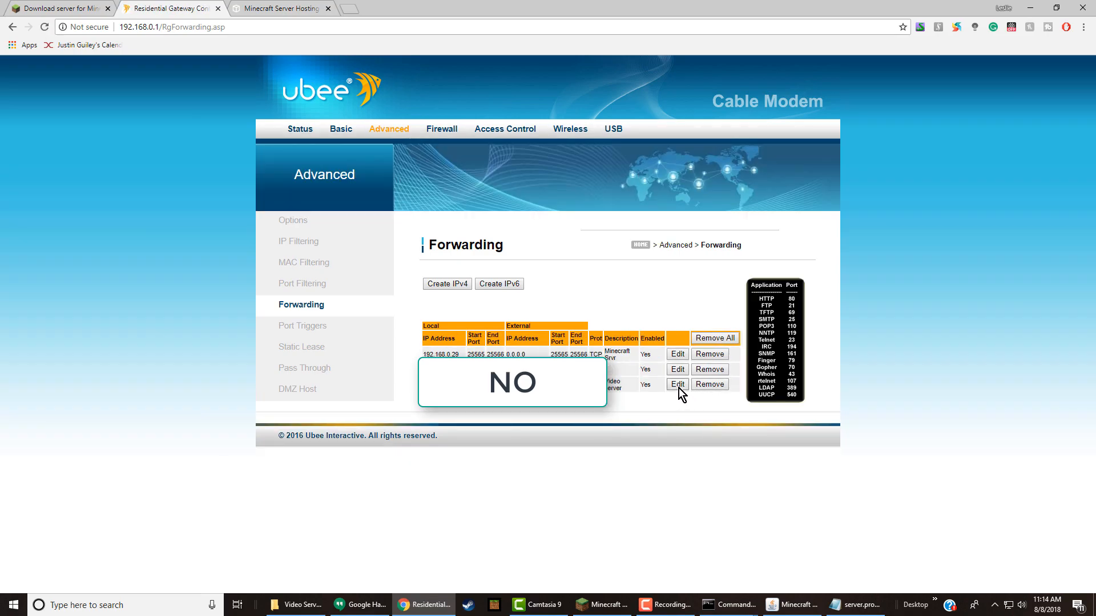
- Edit the existing "Video server" forwarding rule, setting its Local End Port to 25568, and apply the change
left_click(676, 390)
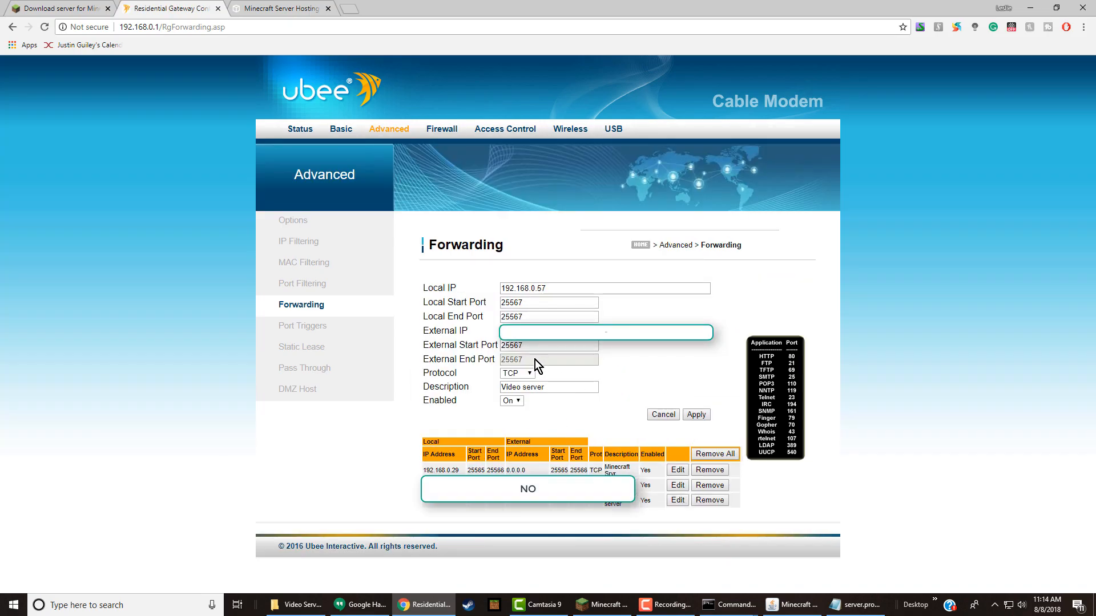
left_click(535, 318)
key("BackSpace")
type("8")
left_click(534, 354)
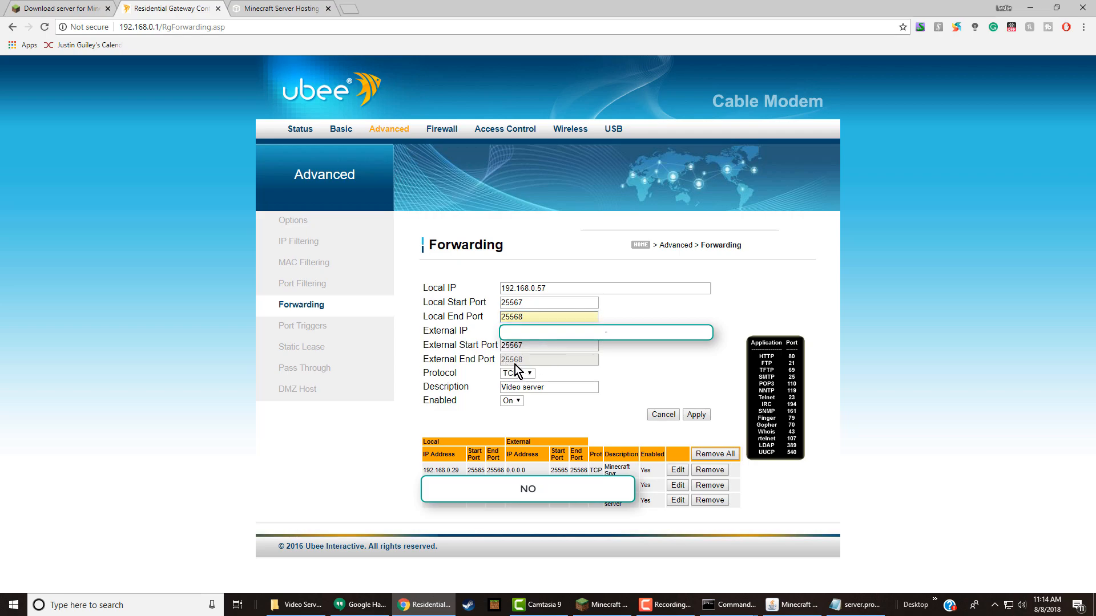
left_click(697, 415)
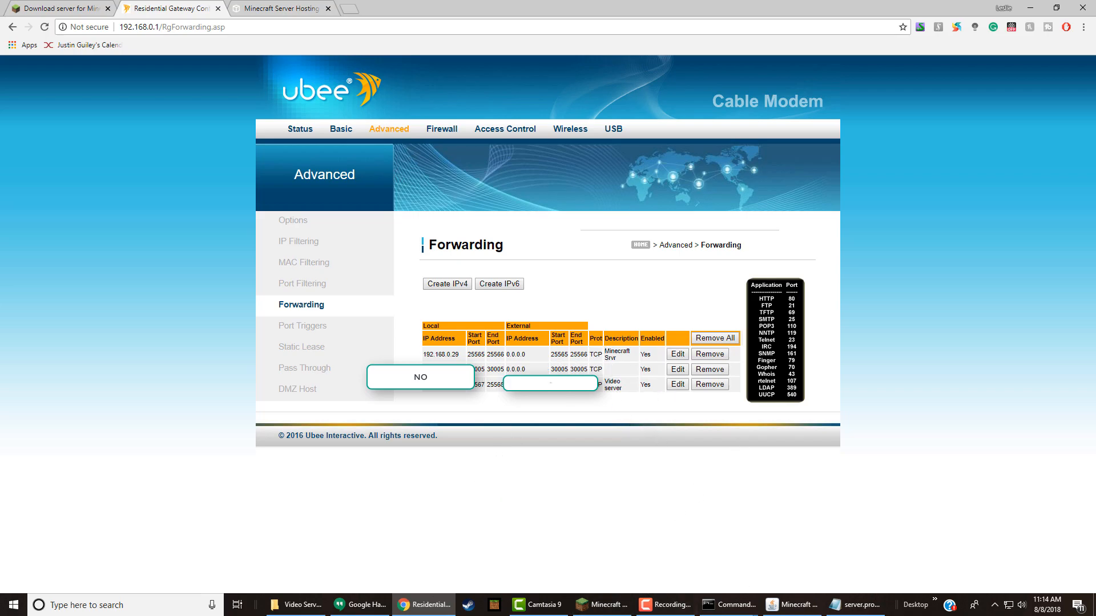
- Check the server-port in server.properties, and copy the external IP address of the "Video server" forwarding rule
left_click(855, 604)
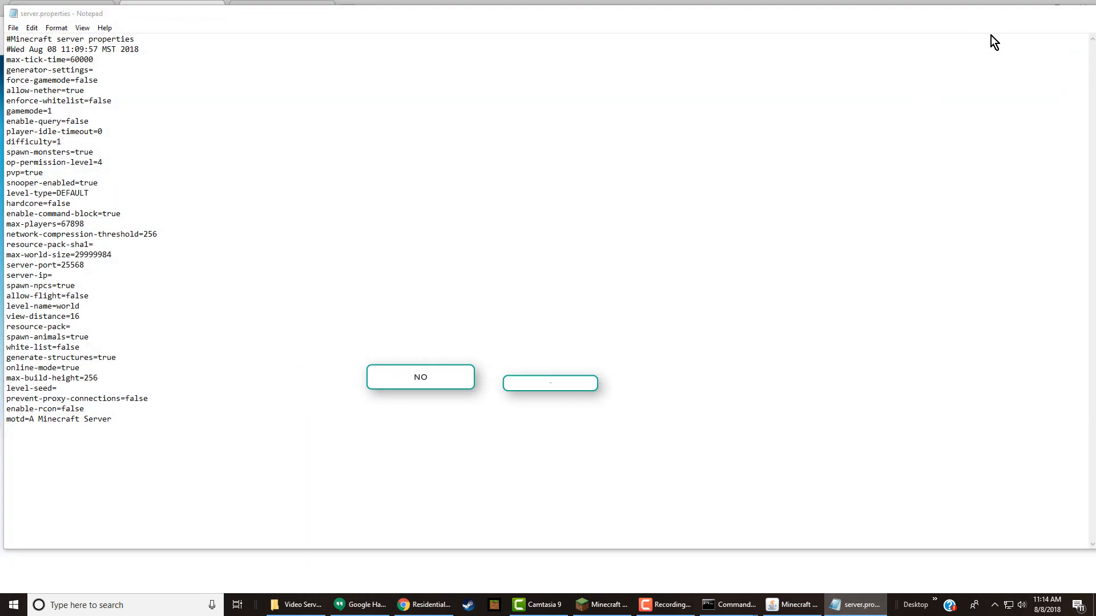
left_click(1035, 12)
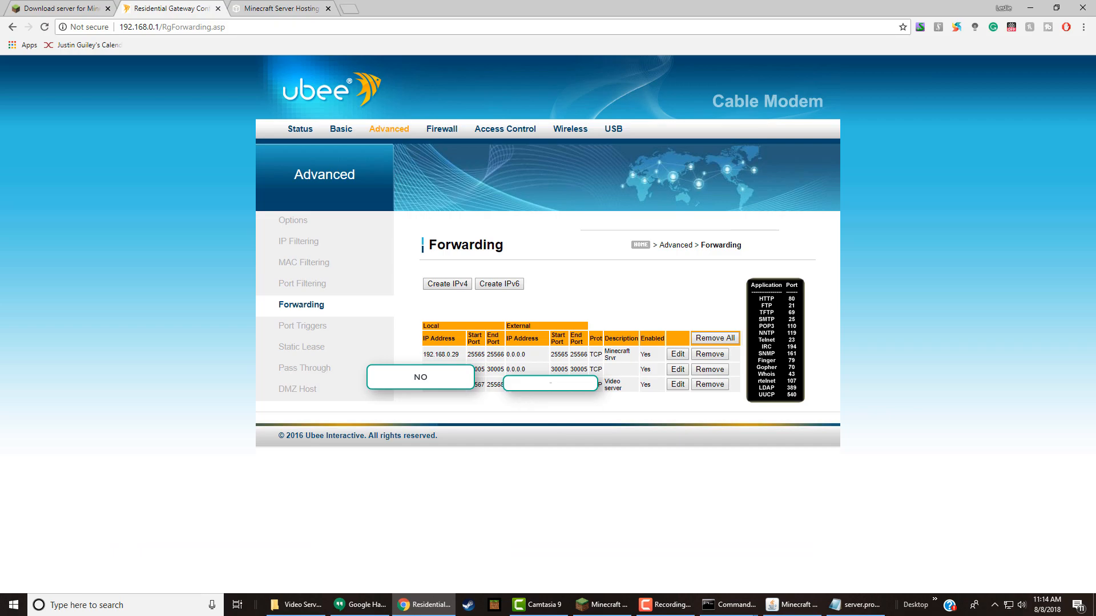
right_click(546, 392)
left_click(548, 392)
- Launch Minecraft 1.13 from its launcher and open the multiplayer server list
left_click(602, 604)
left_click(738, 405)
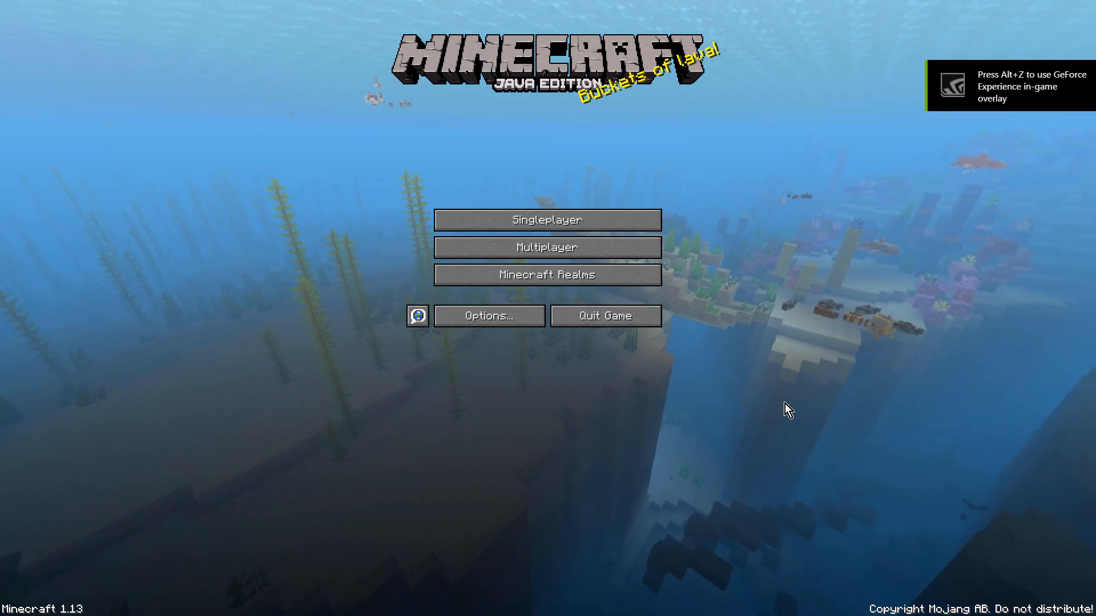
left_click(633, 247)
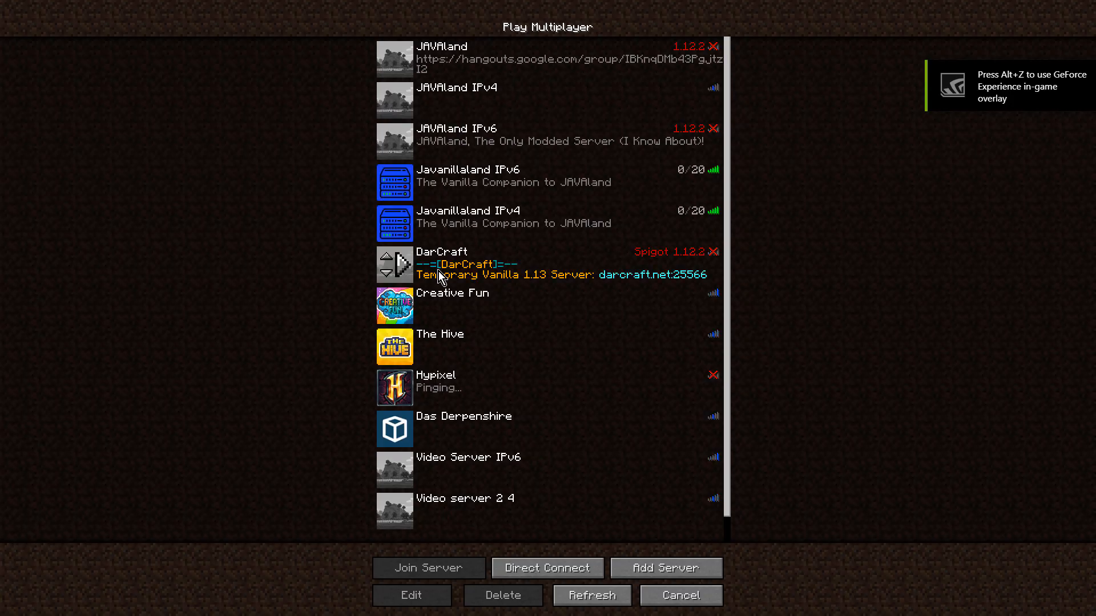
scroll(438, 276, "down", 1)
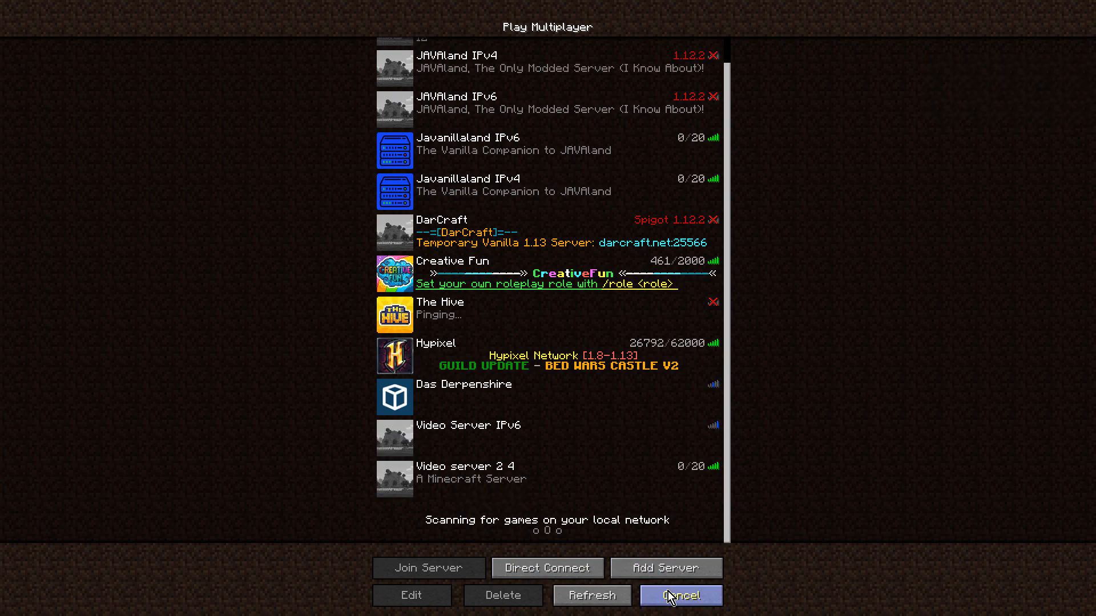
- Start adding a multiplayer server and name it "Video server 2 6"
left_click(661, 569)
key("BackSpace")
key("BackSpace")
key("BackSpace")
key("BackSpace")
key("BackSpace")
key("BackSpace")
key("BackSpace")
key("BackSpace")
key("BackSpace")
key("BackSpace")
key("BackSpace")
key("BackSpace")
key("BackSpace")
key("BackSpace")
key("BackSpace")
key("BackSpace")
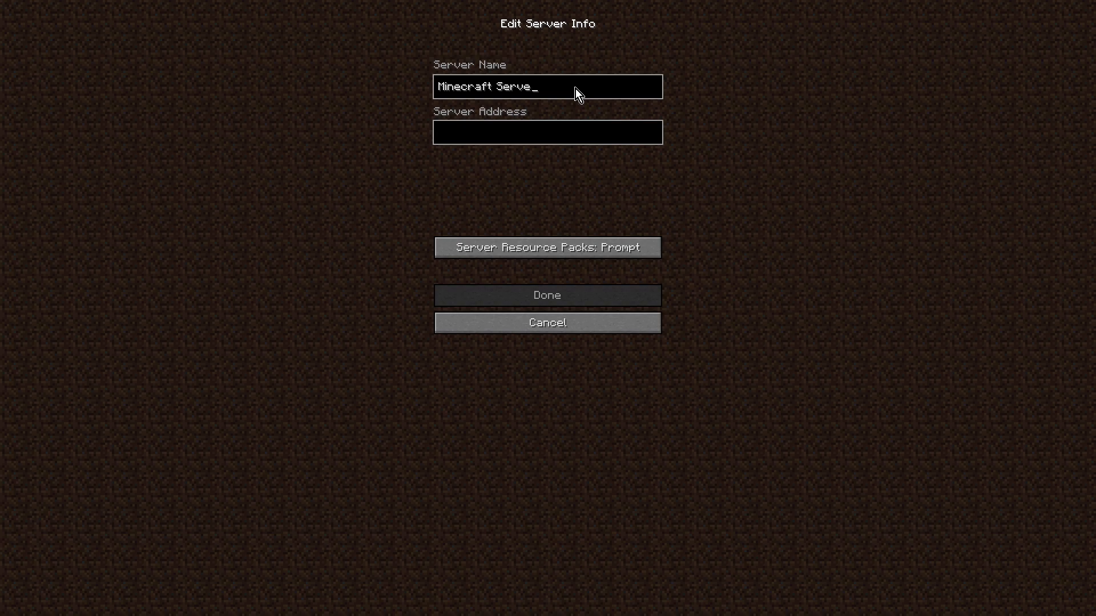
type("Video server 2 6")
- Set the server address to the copied external IP followed by :25568, and save the entry to the list
left_click(474, 133)
key("ctrl+v")
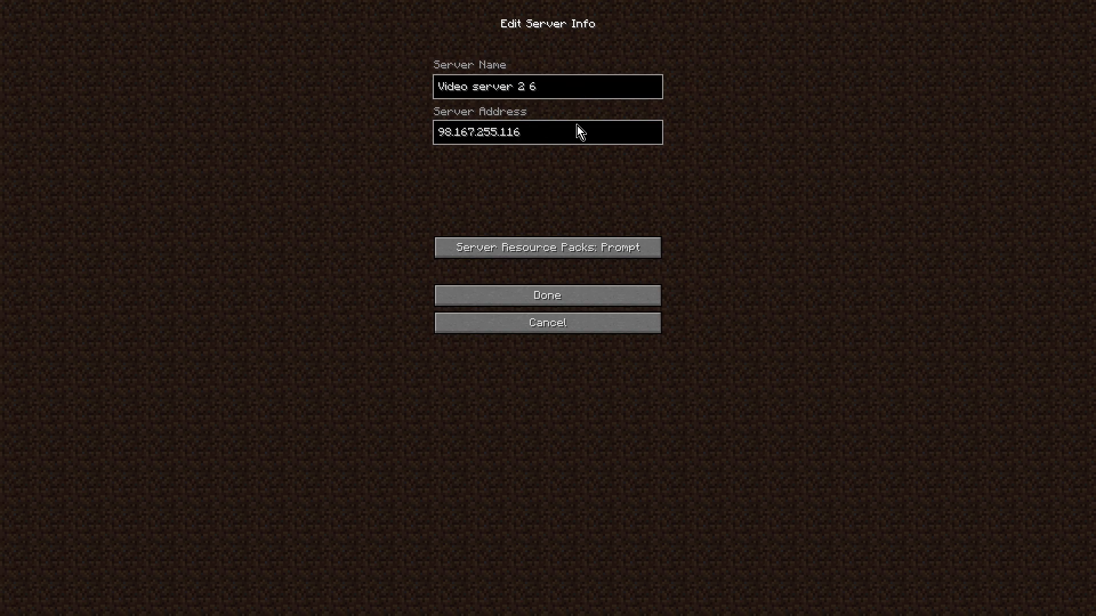
type(":25568")
left_click(580, 294)
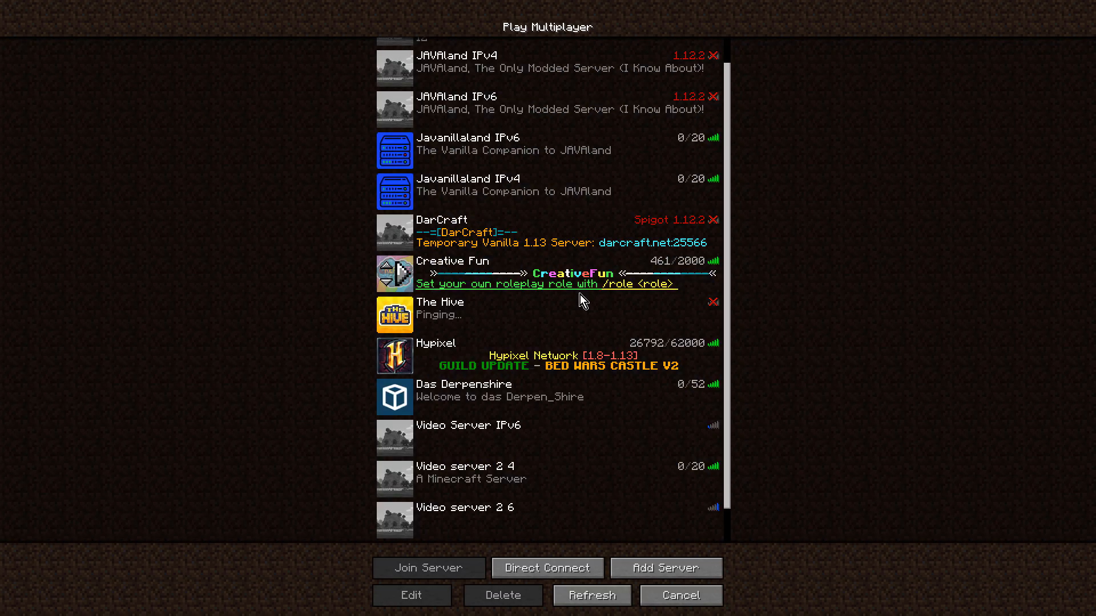
scroll(577, 496, "down", 2)
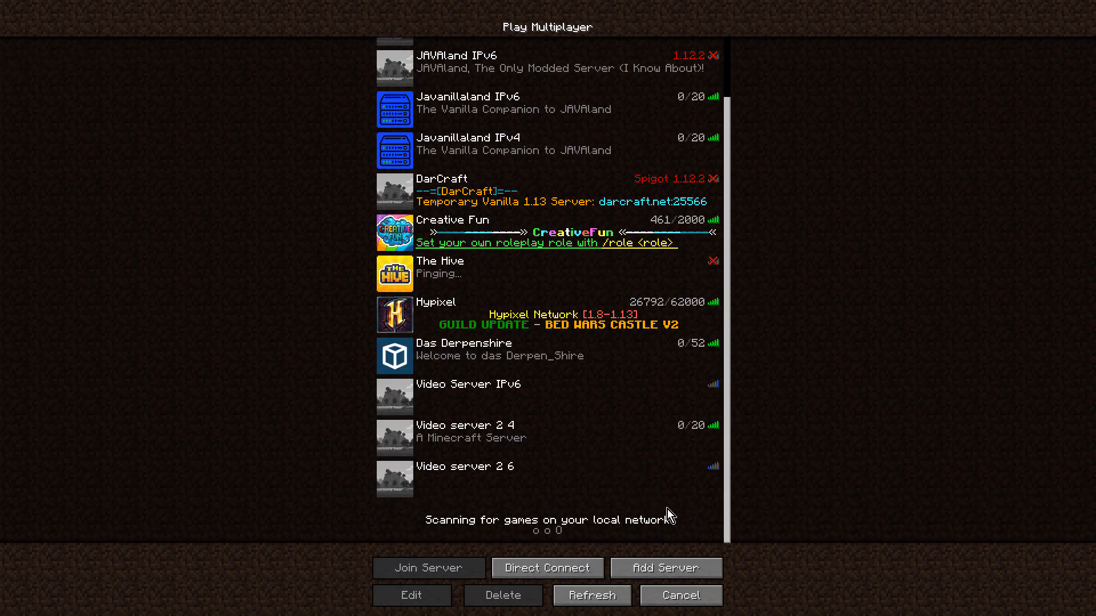
- Refresh the multiplayer server list to recheck the "Video server 2 6" entry, and leave the game for the desktop
mouse_move(716, 467)
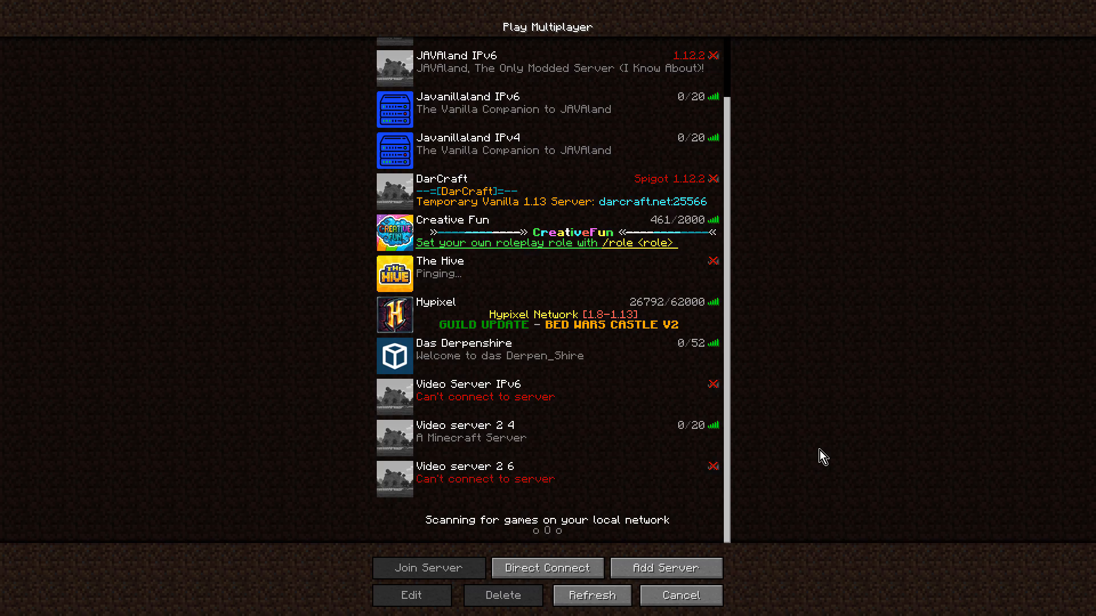
left_click(594, 588)
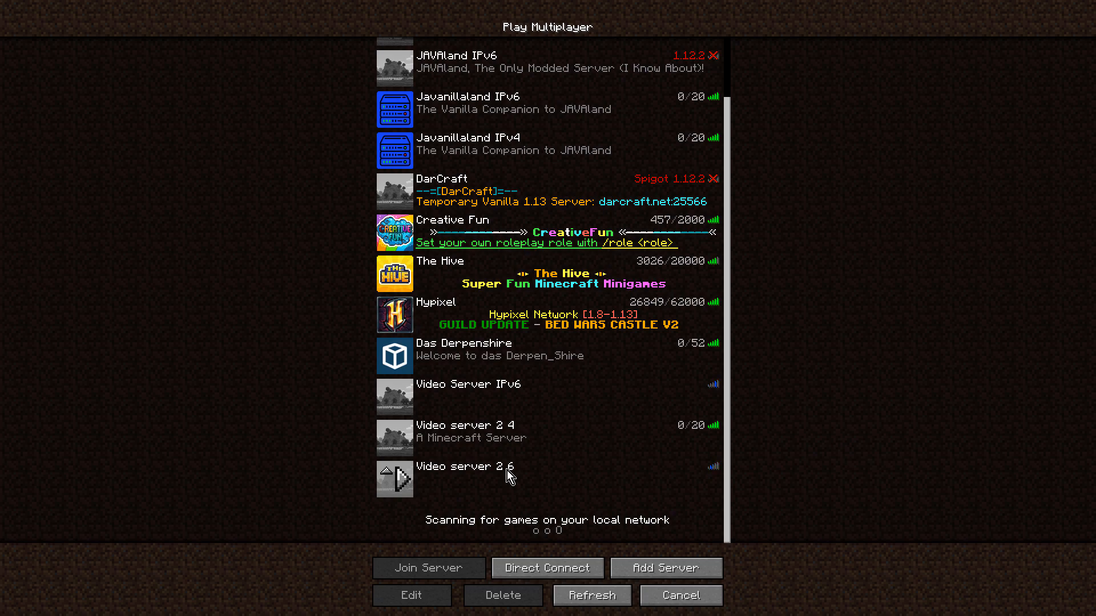
key("super+d")
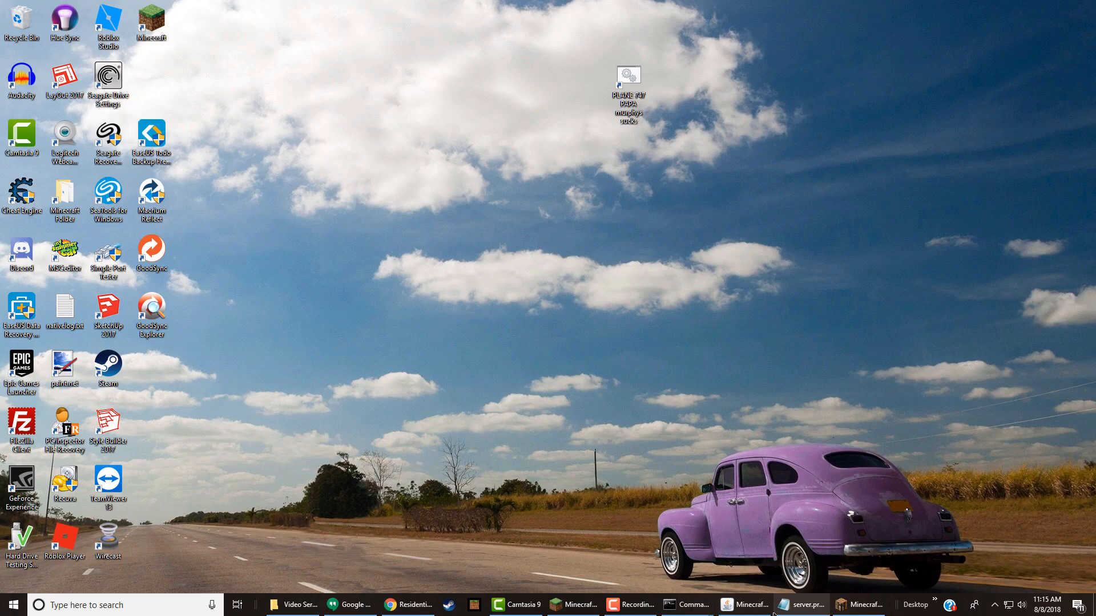
- Stop the running Minecraft server with the /stop command, and close the server.properties file
left_click(788, 605)
left_click(742, 605)
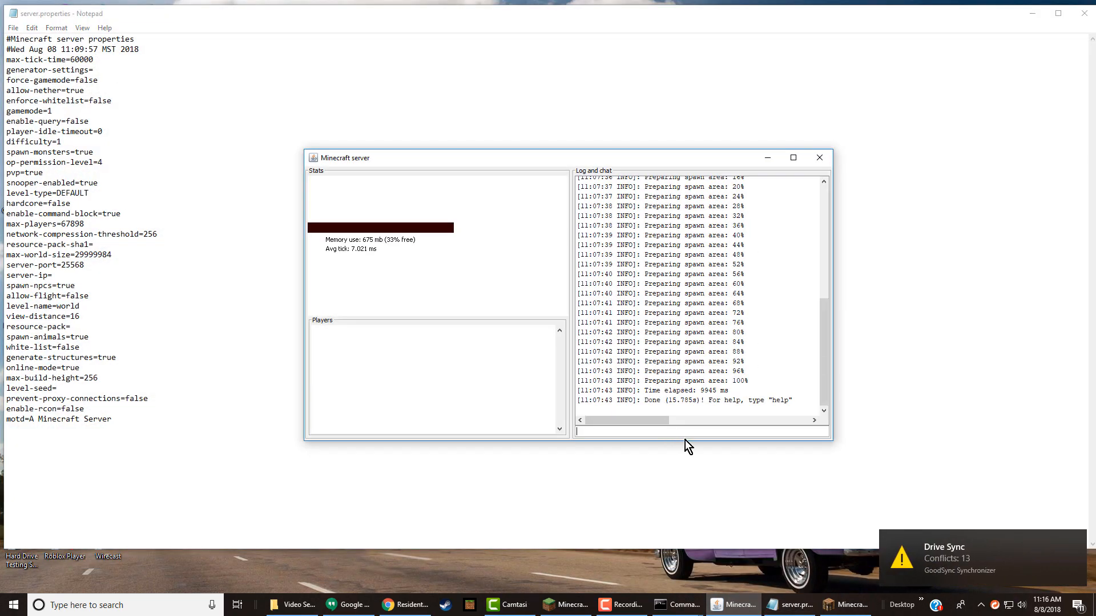
type("/stop")
key("Return")
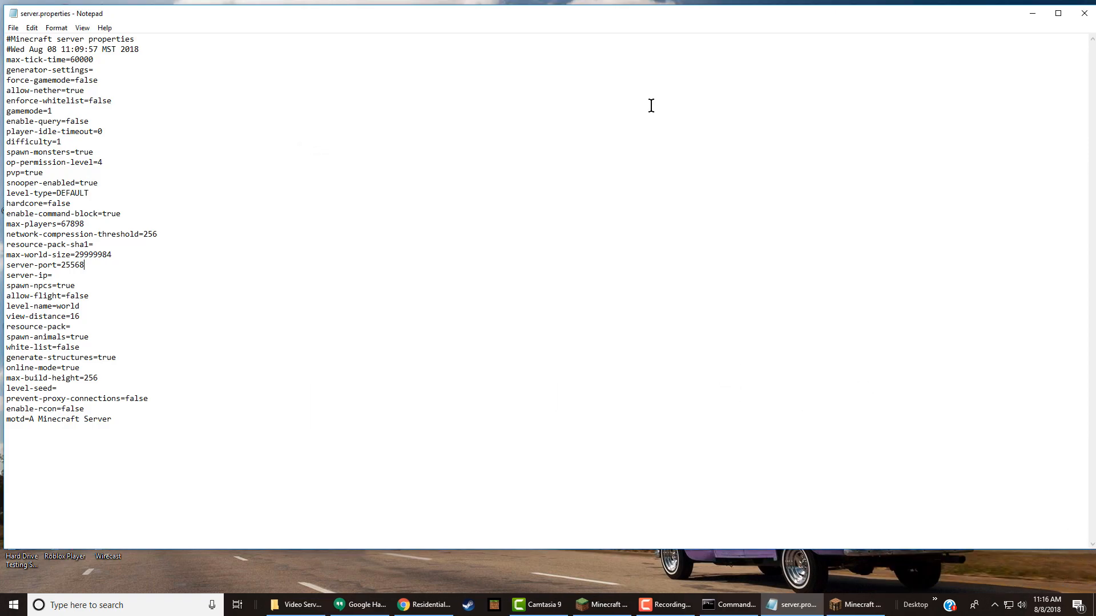
left_click_drag(615, 4, 585, 14)
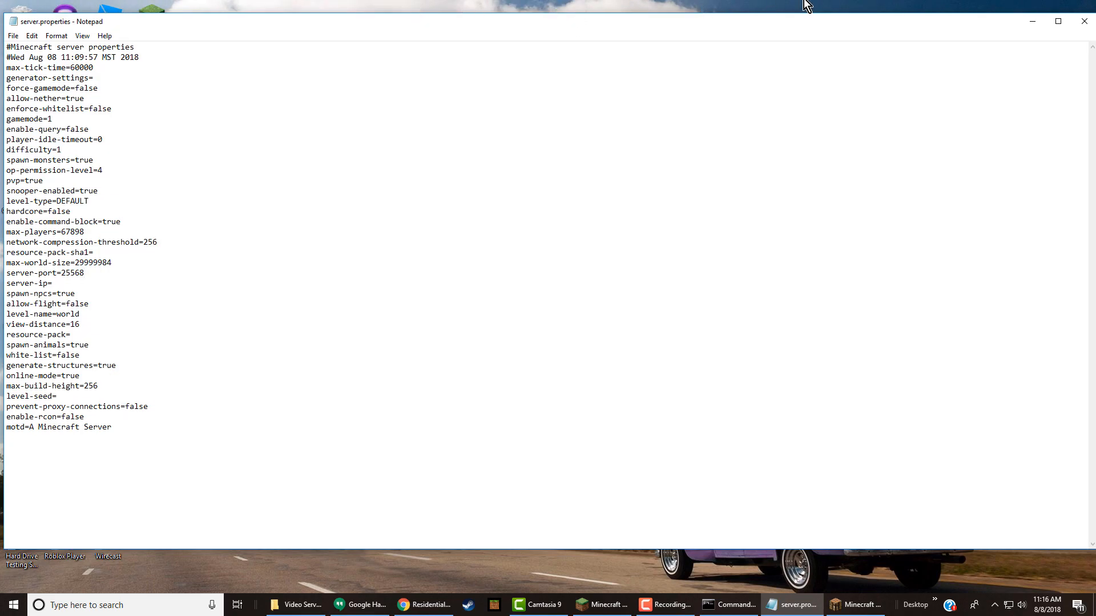
left_click_drag(724, 19, 692, 23)
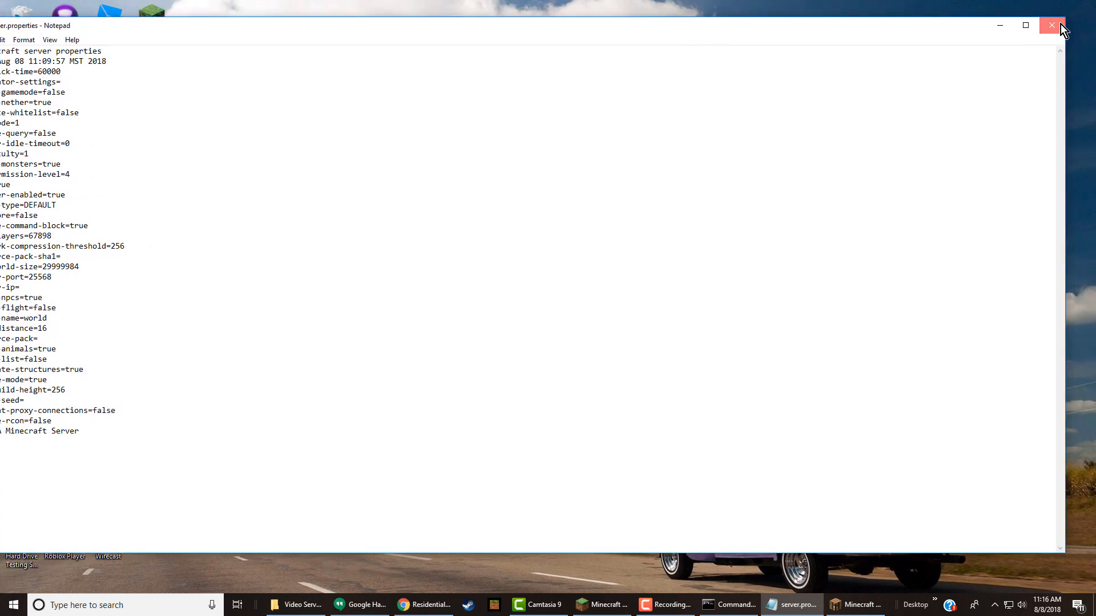
left_click(1060, 25)
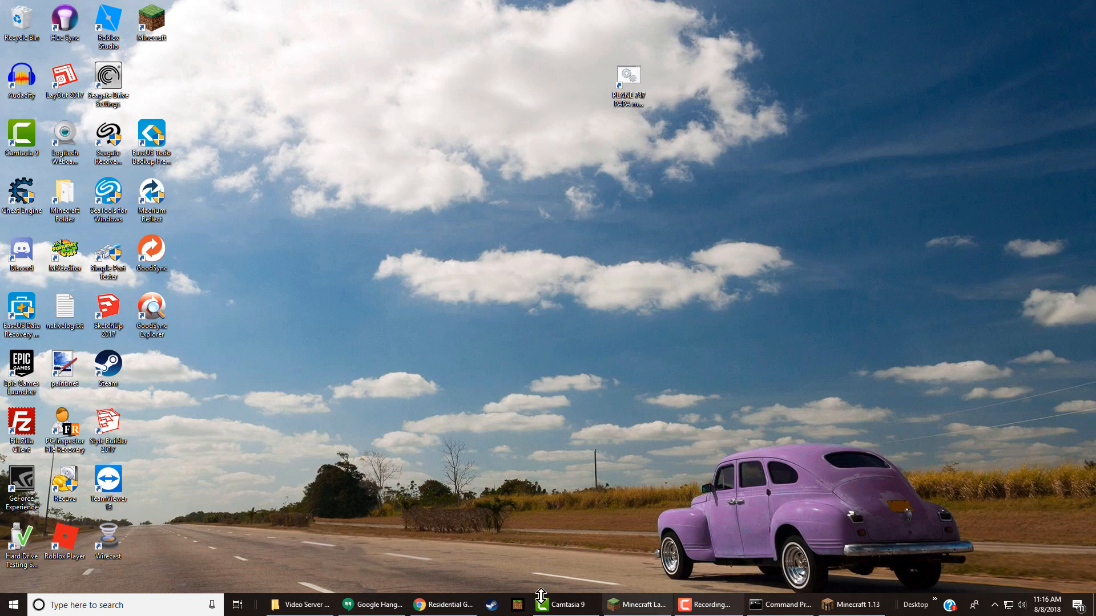
- Start the Minecraft server again by running Run.bat from the video server folder
left_click(301, 605)
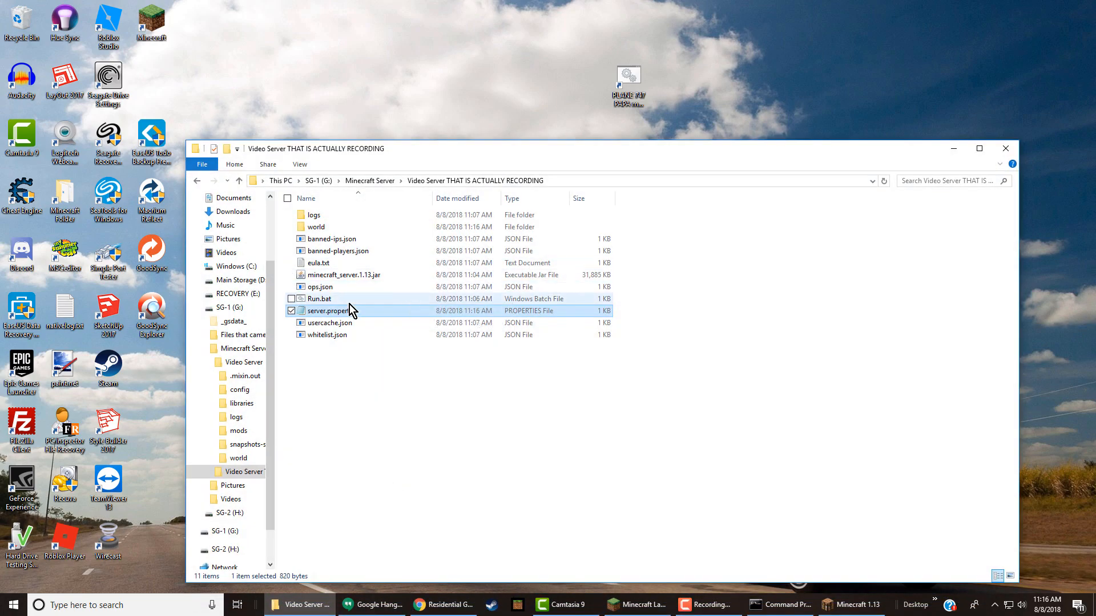
double_click(329, 298)
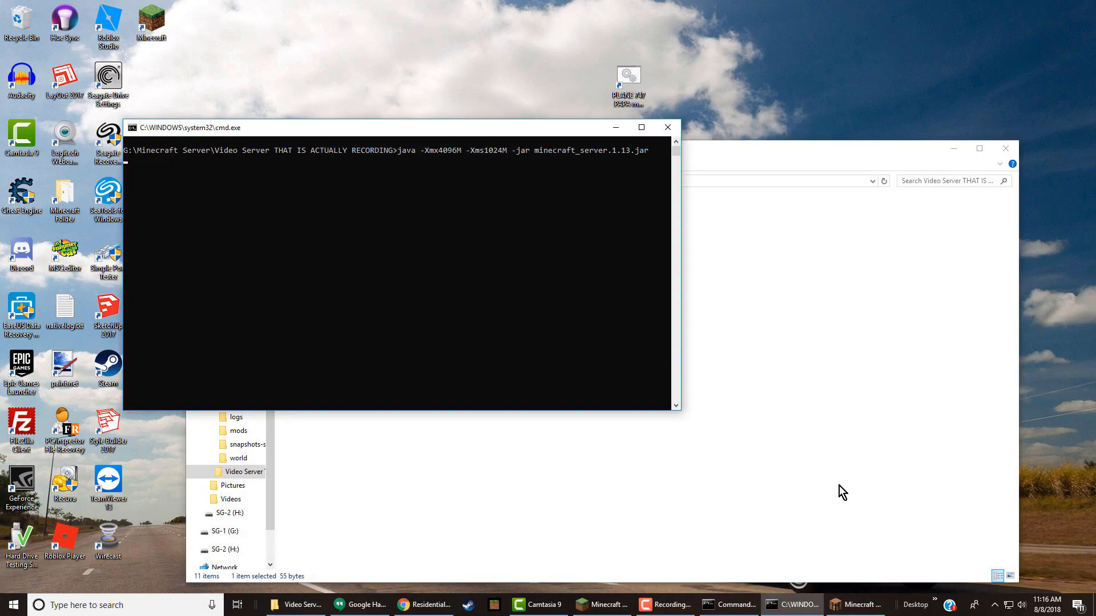
mouse_move(852, 611)
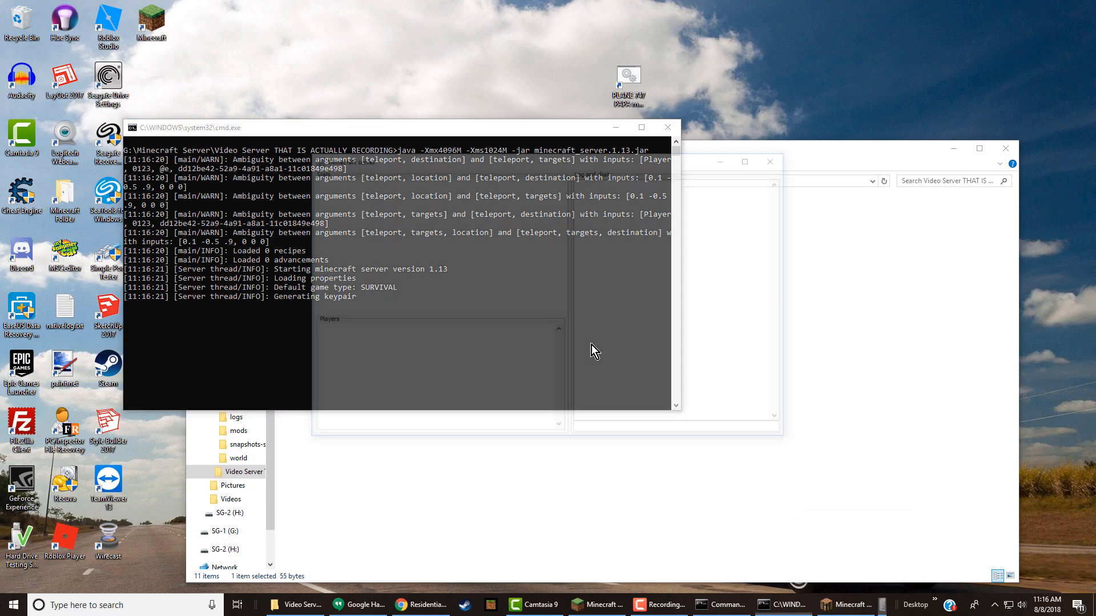
left_click_drag(596, 163, 618, 155)
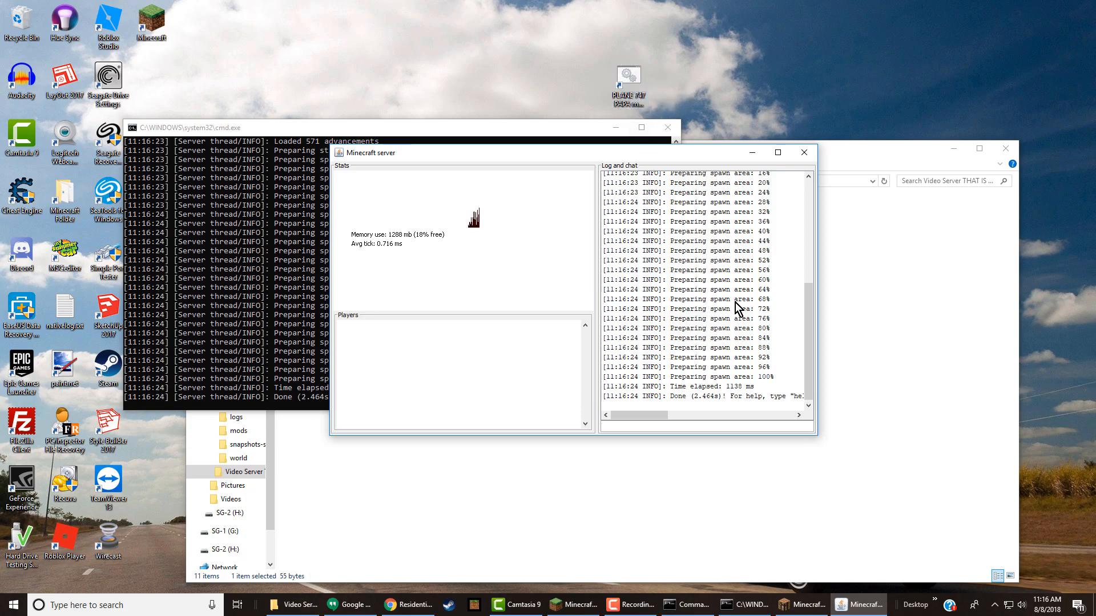
- Return to the game, refresh the server list, try to join "Video server 2 6", and cancel the connection attempt
left_click(810, 605)
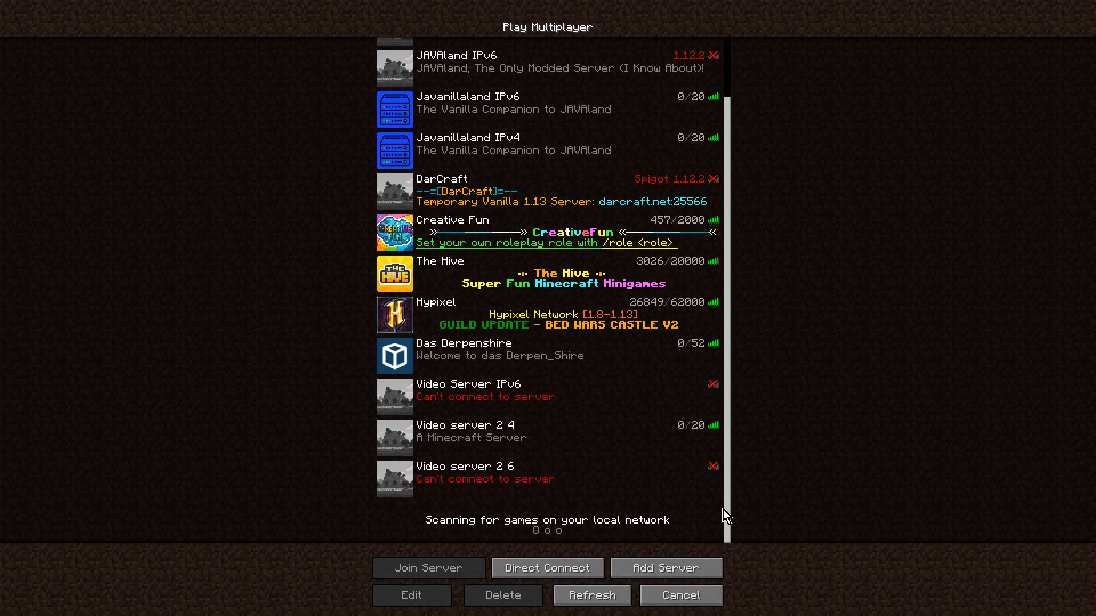
left_click(619, 595)
scroll(601, 458, "down", 4)
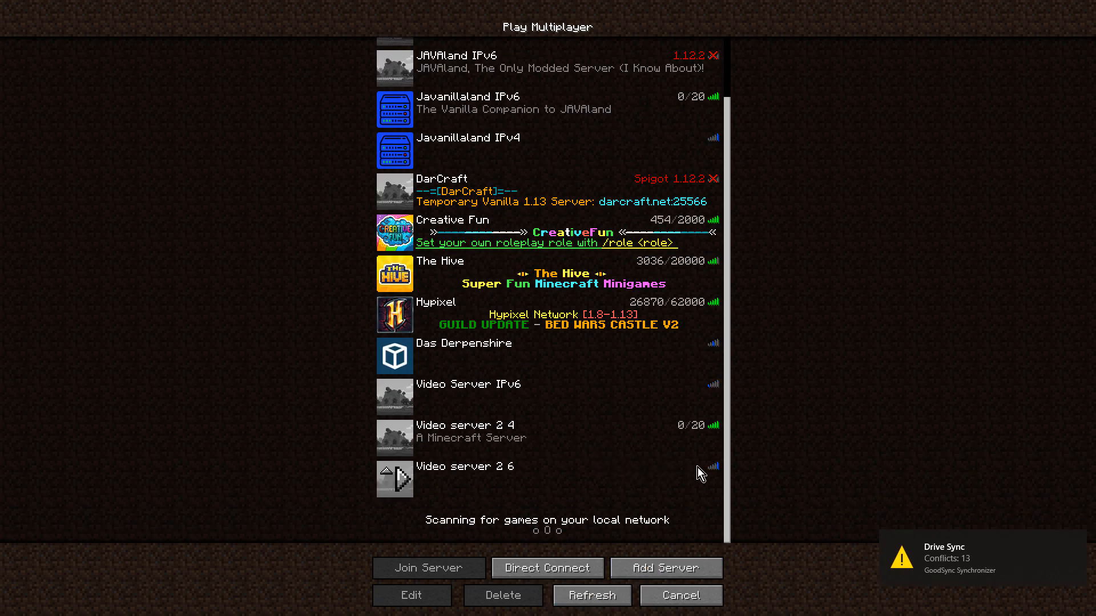
left_click(405, 481)
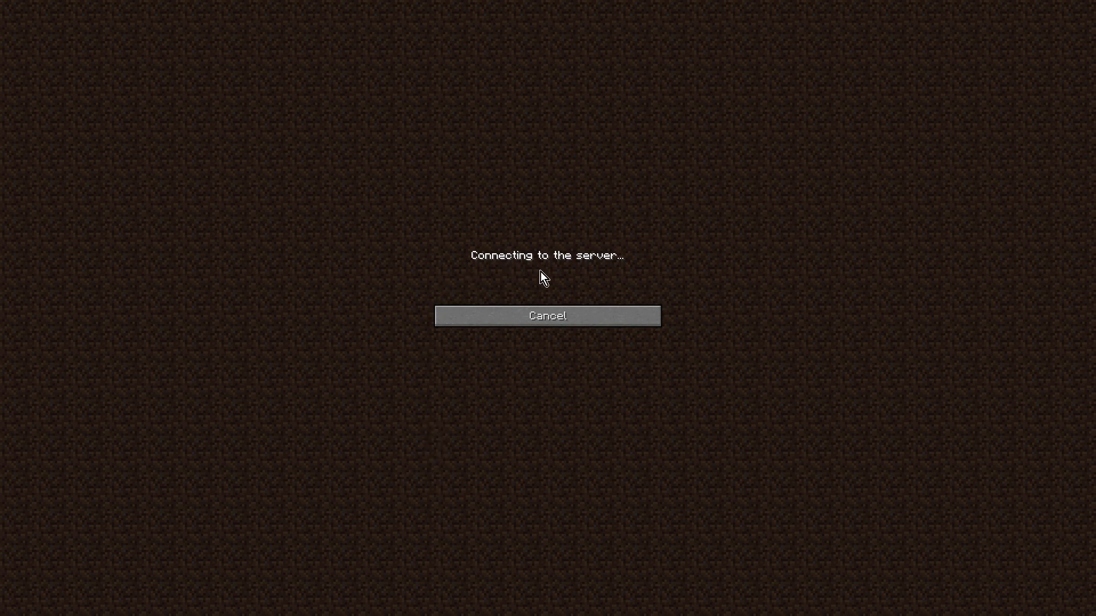
left_click(583, 309)
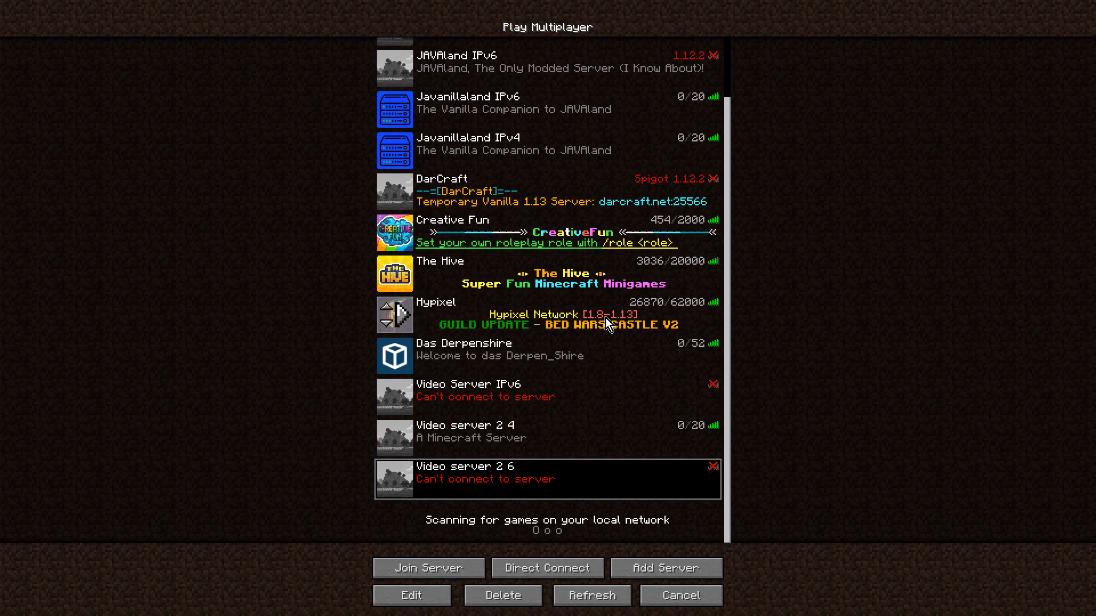
- Refresh the multiplayer server list once more, and quit the game
left_click(591, 596)
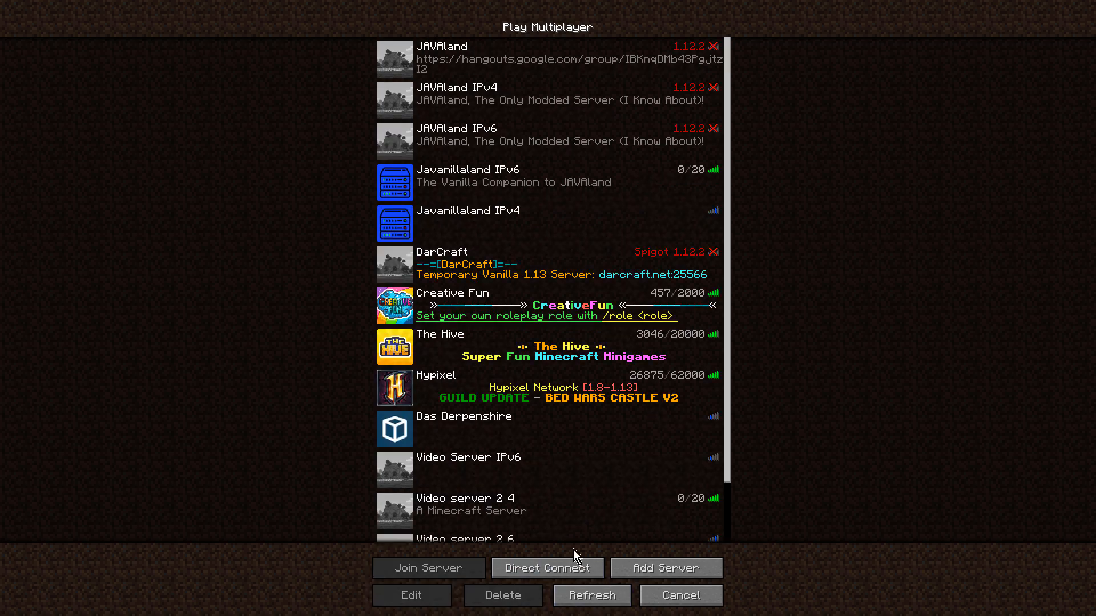
scroll(568, 517, "down", 4)
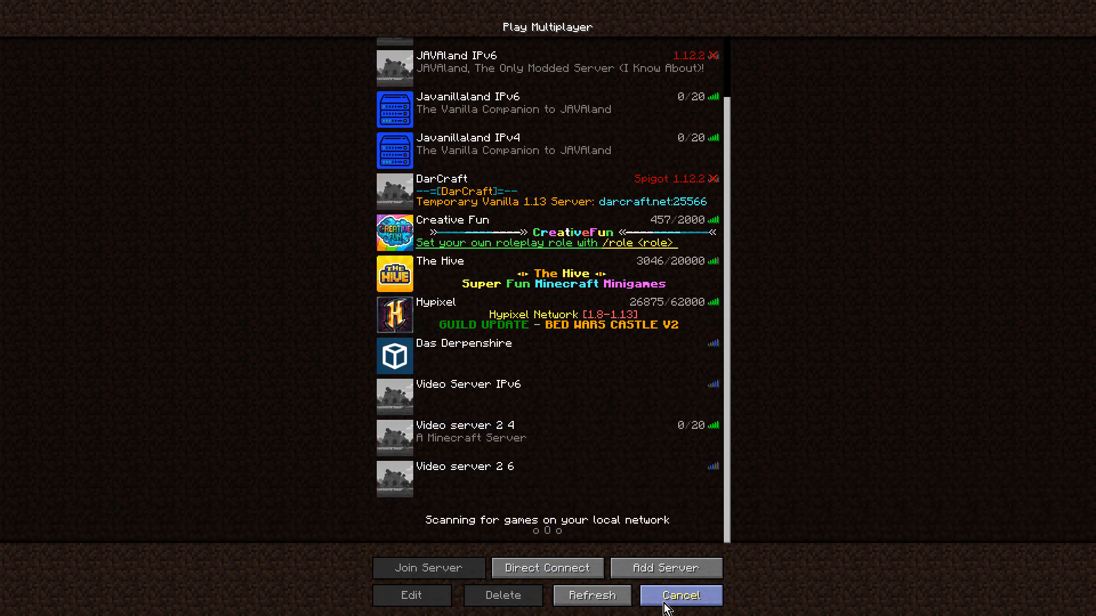
left_click(663, 601)
left_click(590, 323)
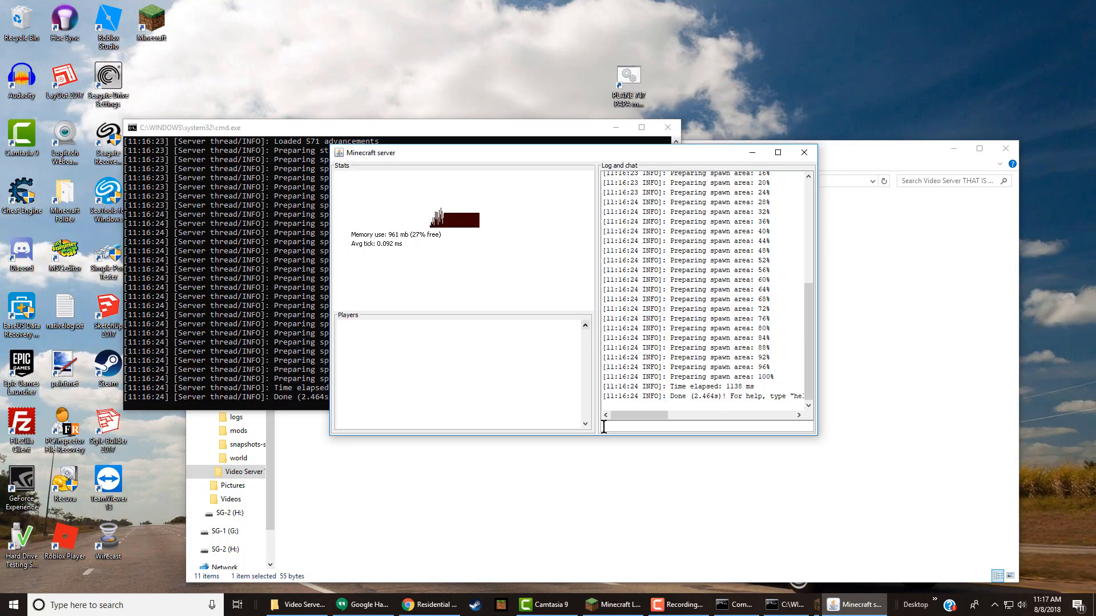
- Set server-port to 25568 in the server.properties file, save it, and close it
left_click(582, 477)
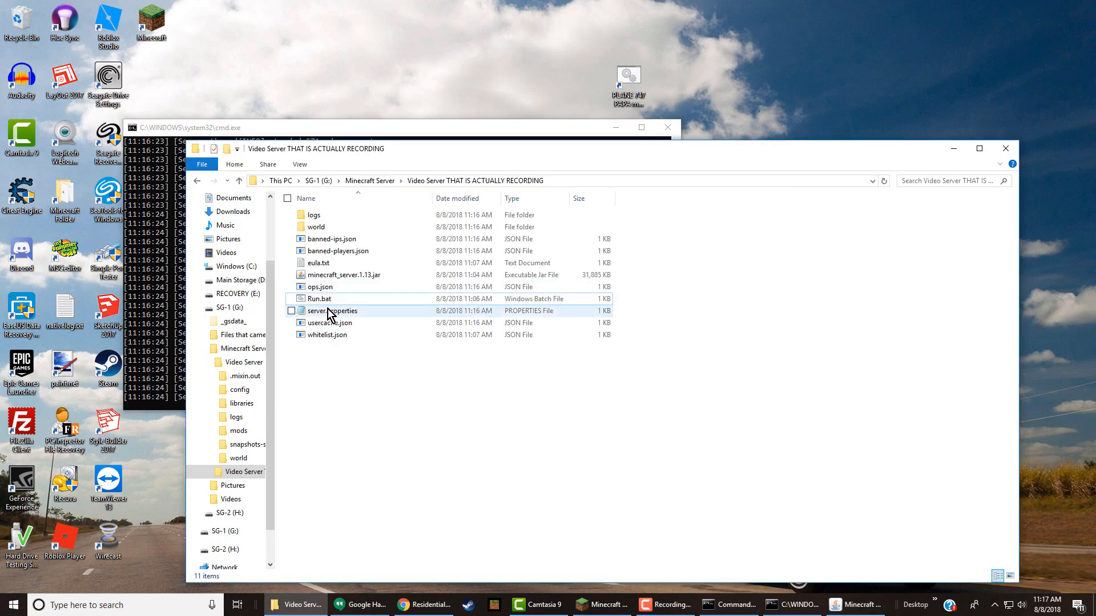
double_click(320, 312)
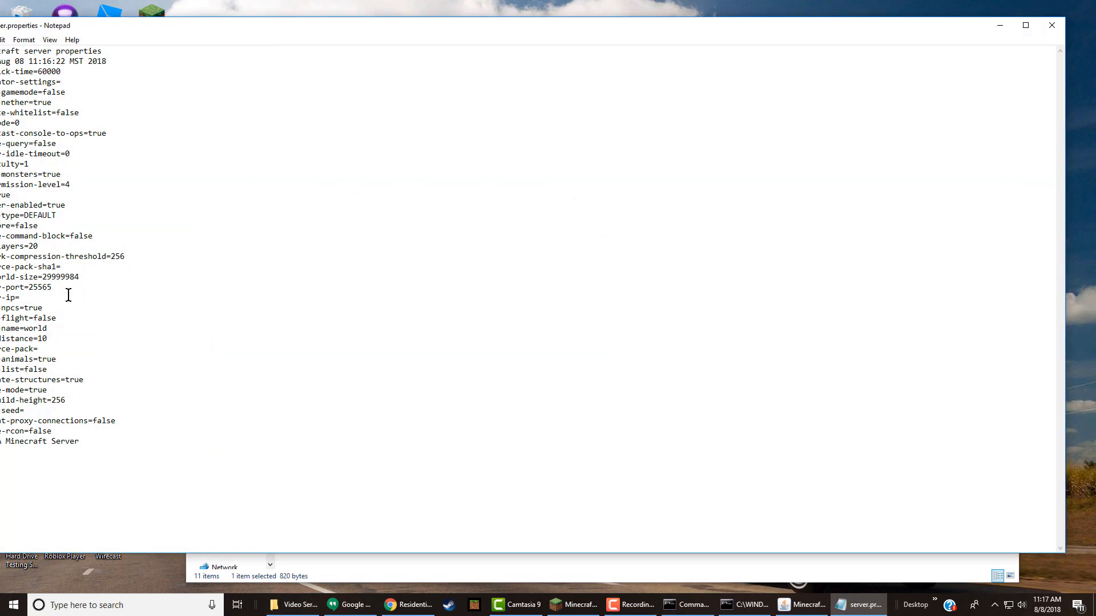
left_click_drag(92, 27, 132, 28)
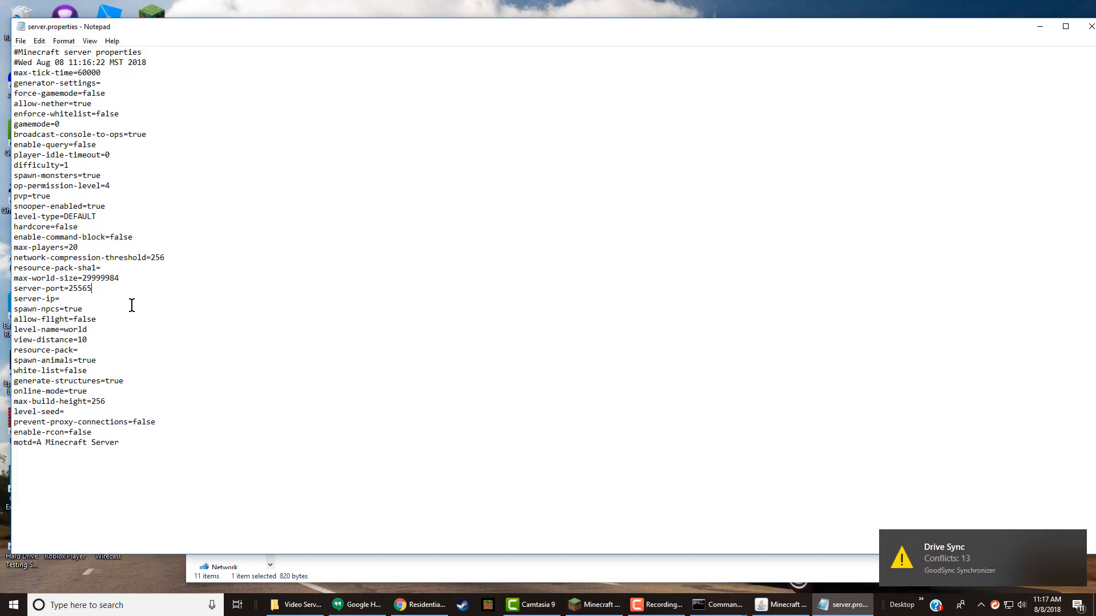
left_click(28, 45)
left_click(54, 80)
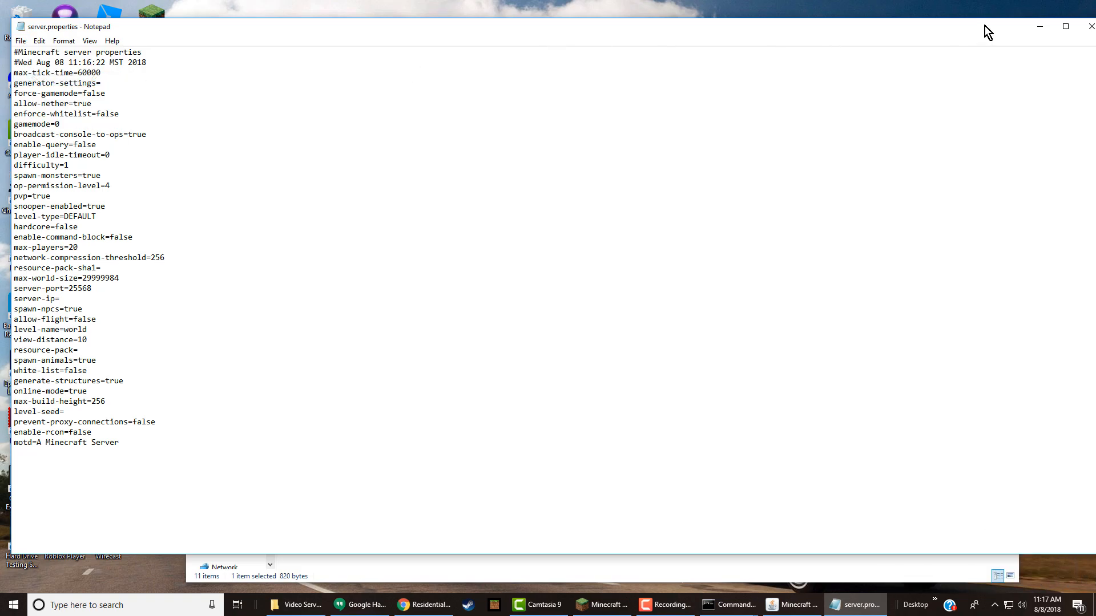
left_click(1087, 26)
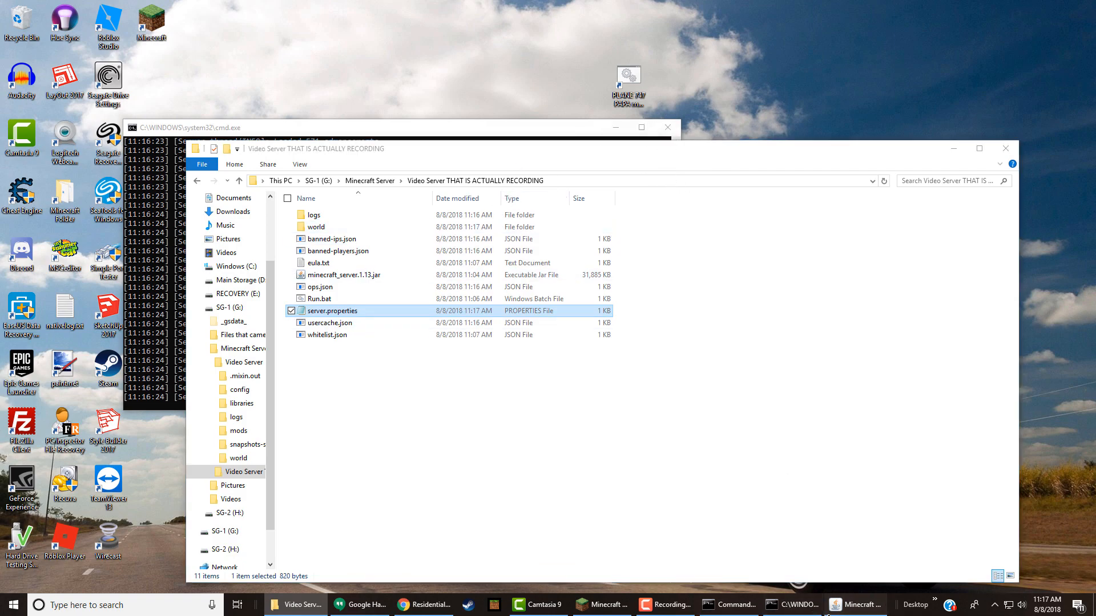
- Shut down the restarted Minecraft server with the /stop command in its console
left_click(854, 605)
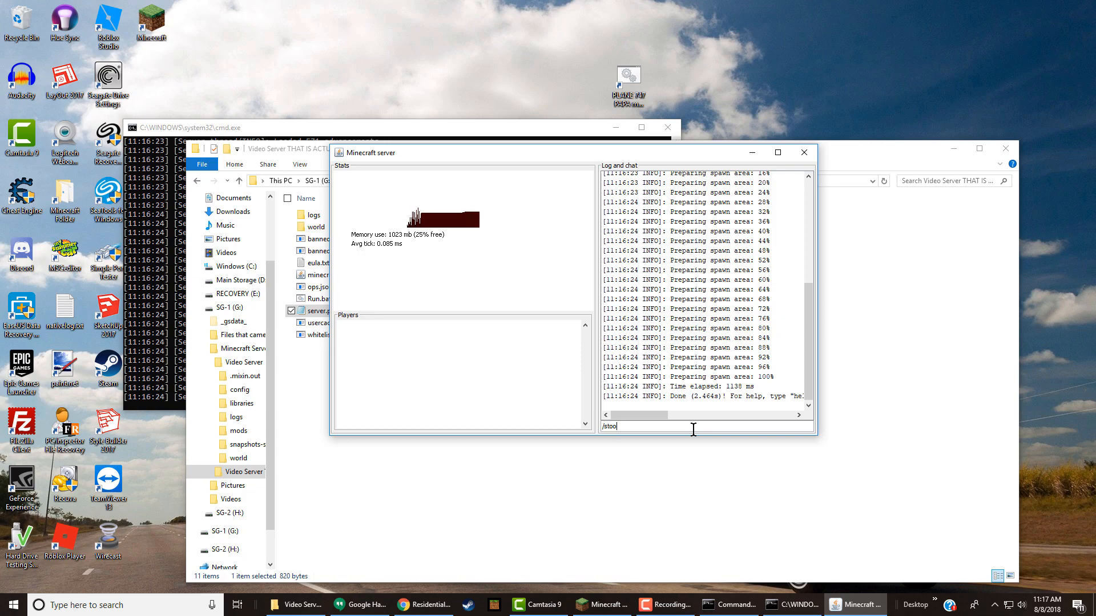
left_click(694, 427)
type("/stop")
key("Return")
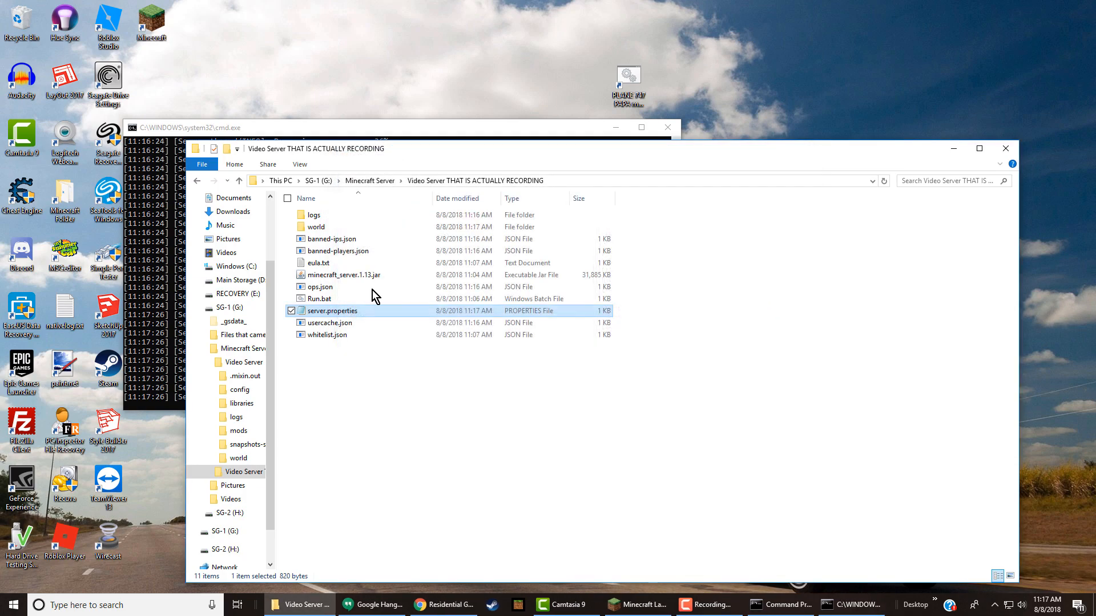
- Run Run.bat to start the server, and check its enlarged startup log for the port in use
left_click(357, 299)
double_click(357, 299)
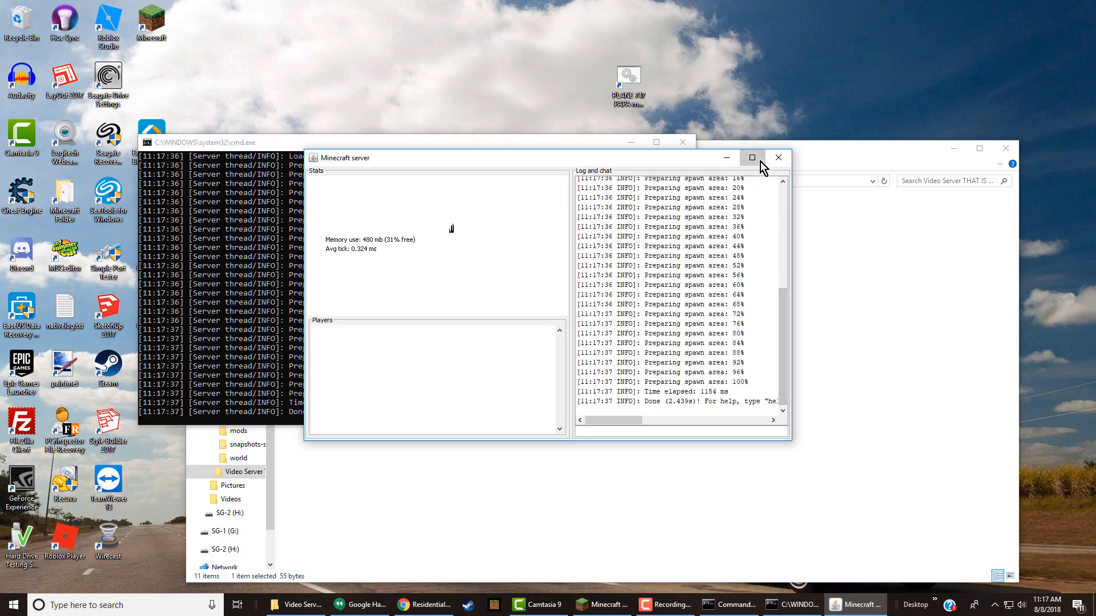
left_click(759, 162)
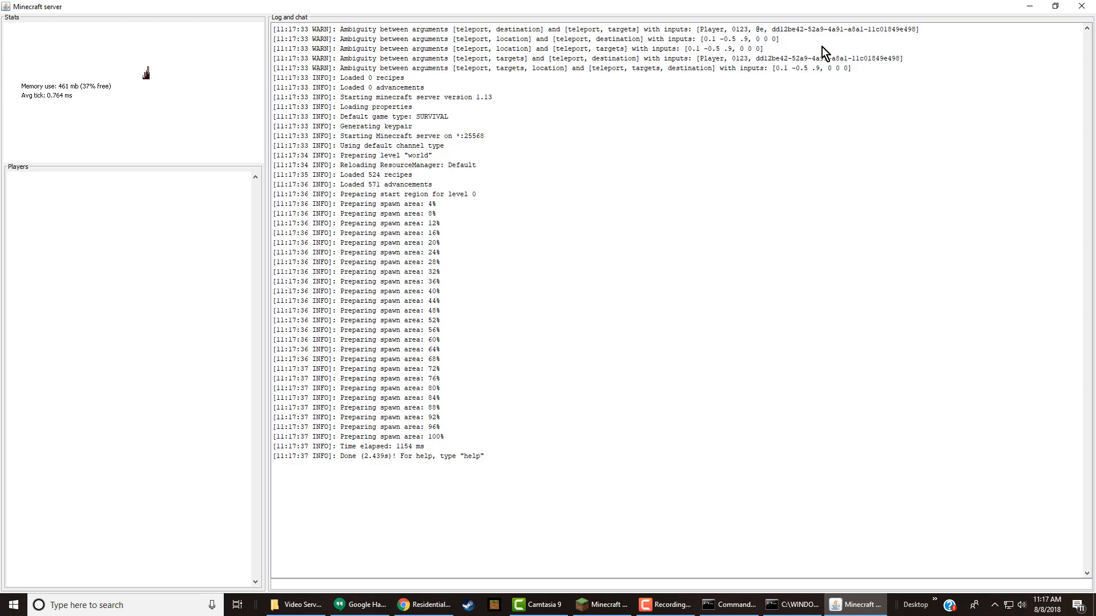
left_click(1029, 6)
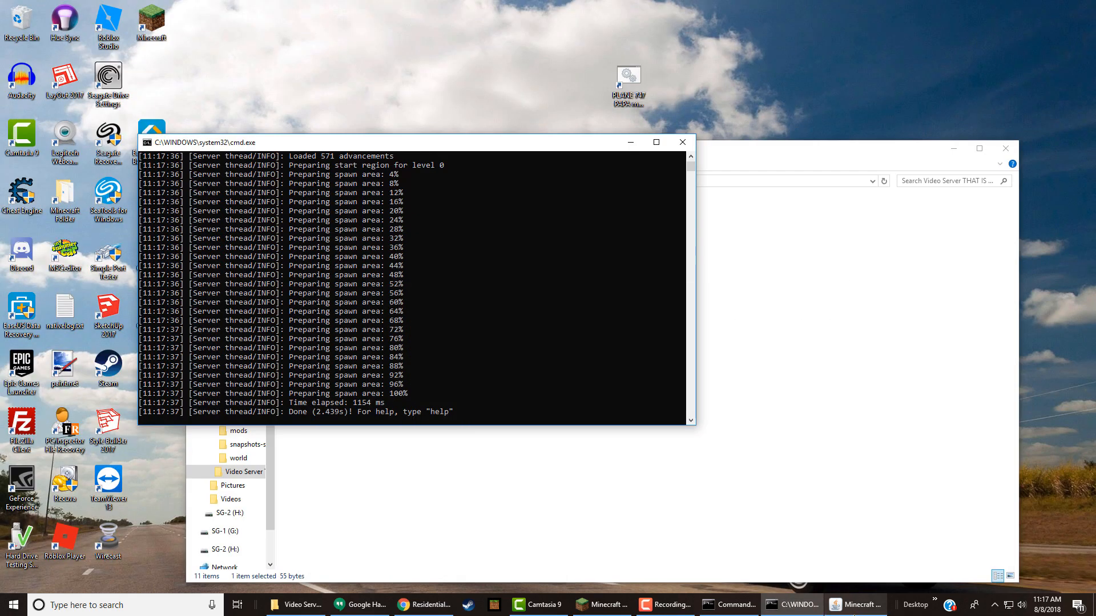
left_click(852, 604)
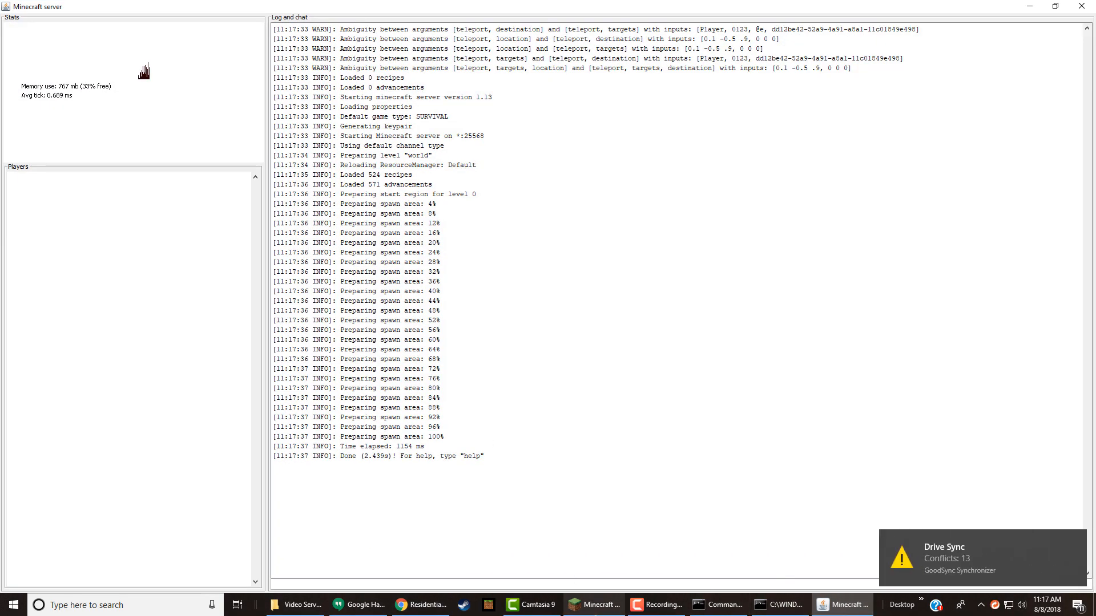
- Launch Minecraft 1.13 from the launcher, open the multiplayer server list, and refresh it
left_click(594, 604)
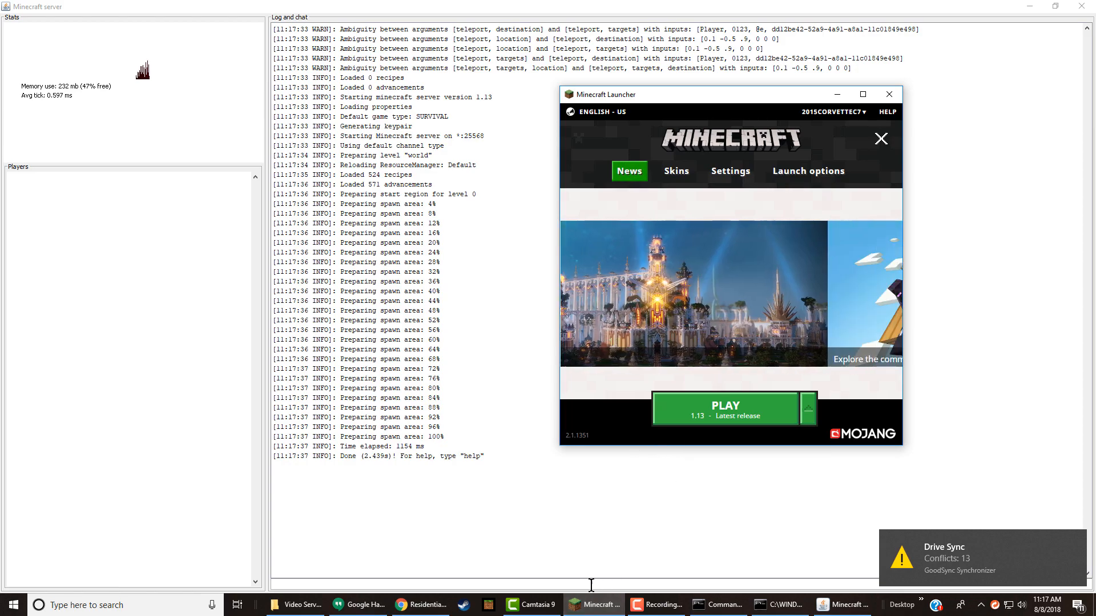
left_click(726, 413)
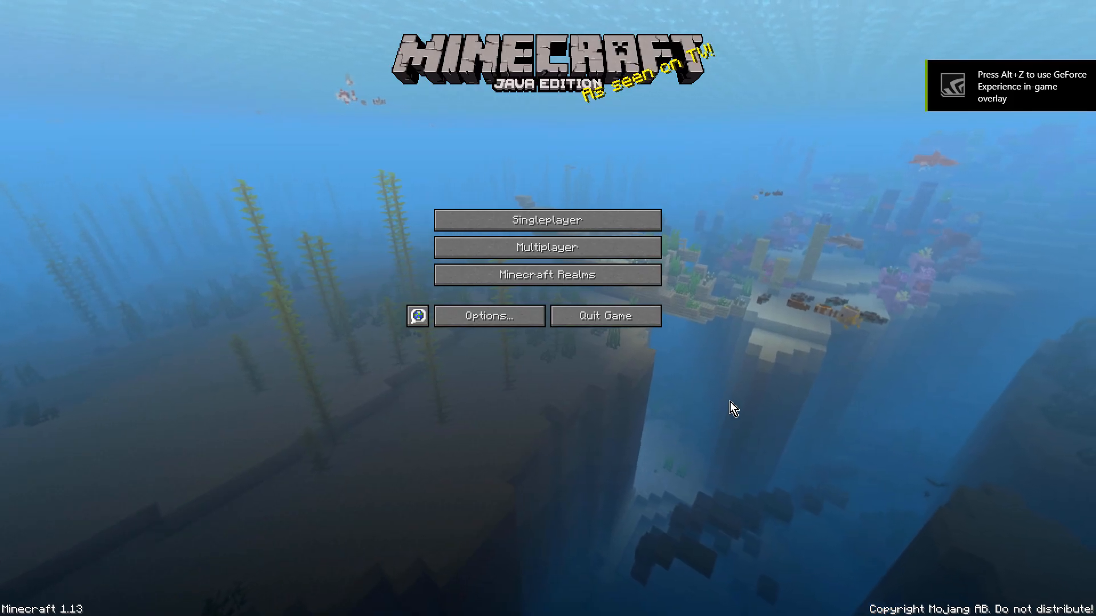
left_click(535, 252)
left_click(571, 597)
scroll(568, 539, "down", 4)
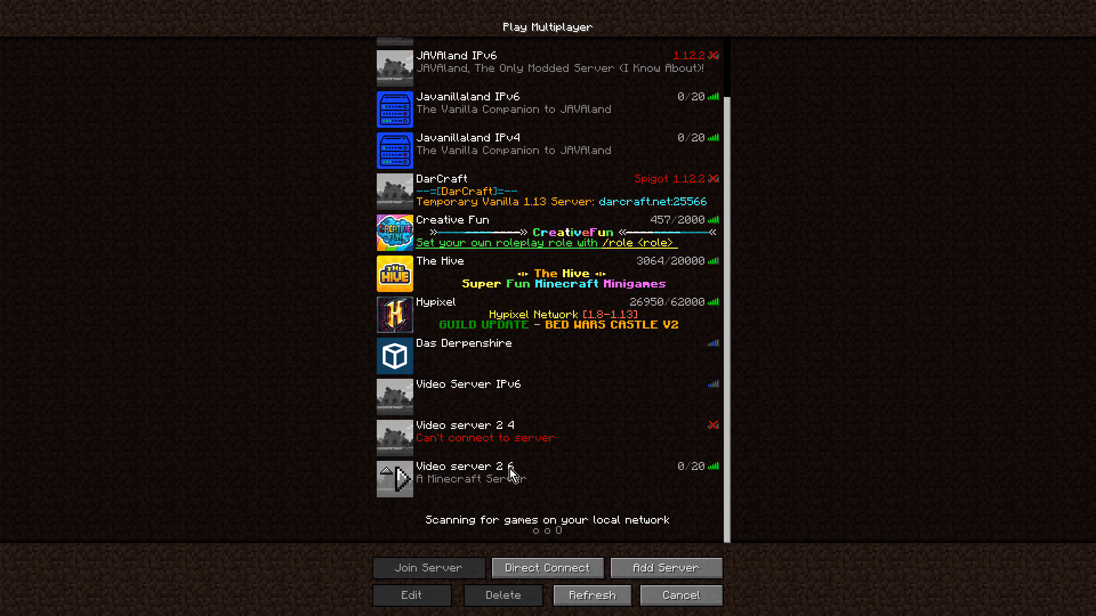
- Append port 25568 to the server address 192.168.0.57 of the "Video server 2 4" entry, and save the entry
left_click(509, 439)
left_click(424, 589)
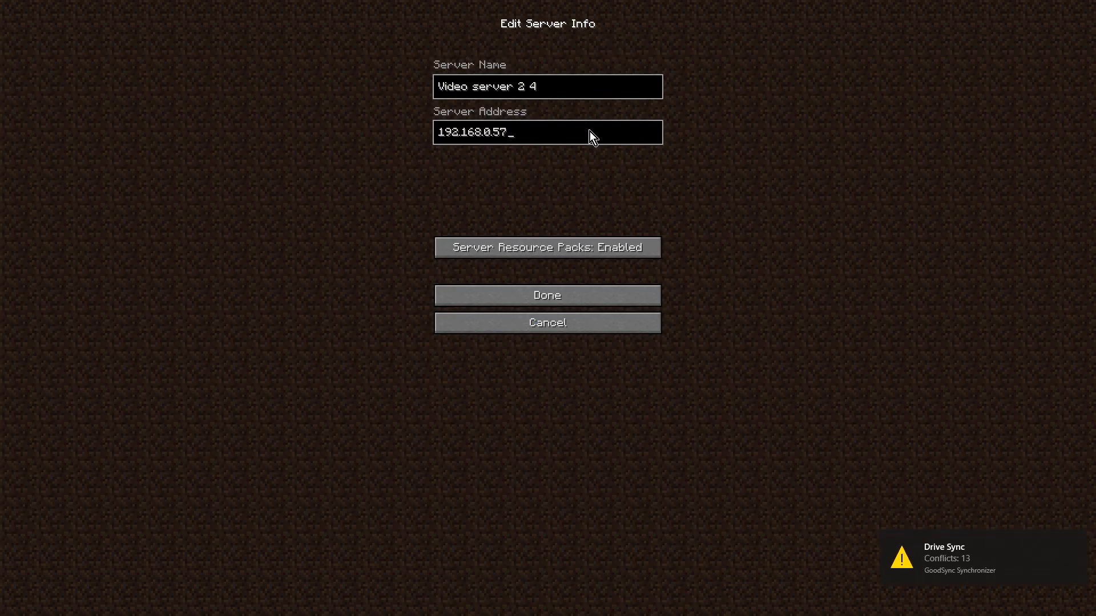
type("25568")
left_click(575, 293)
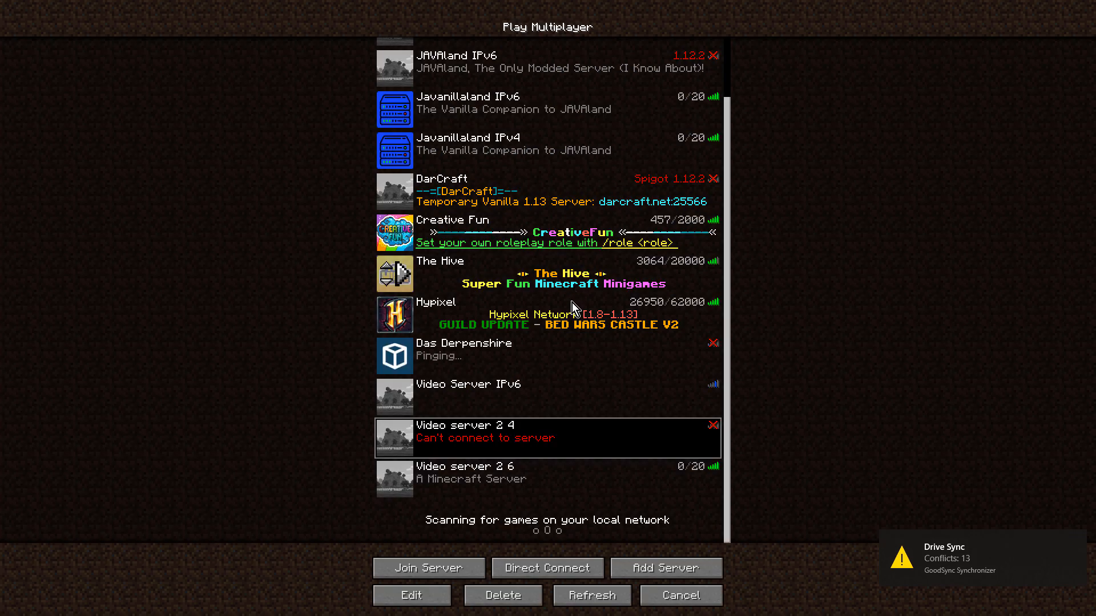
- Refresh the multiplayer server list, and open the Video Server folder inside the Minecraft Server folder
left_click(562, 594)
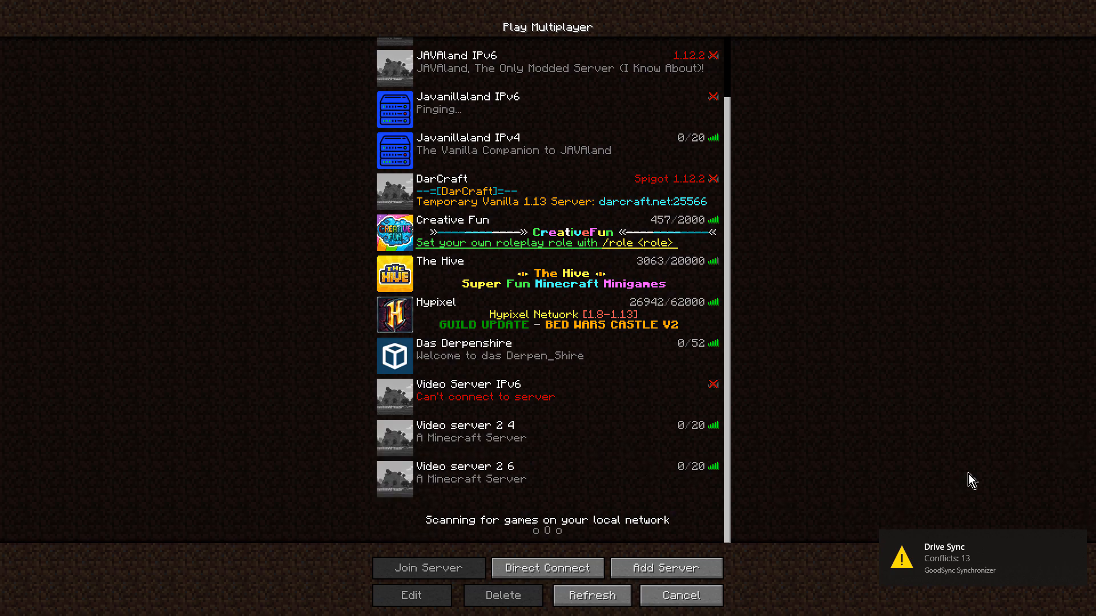
key("super+d")
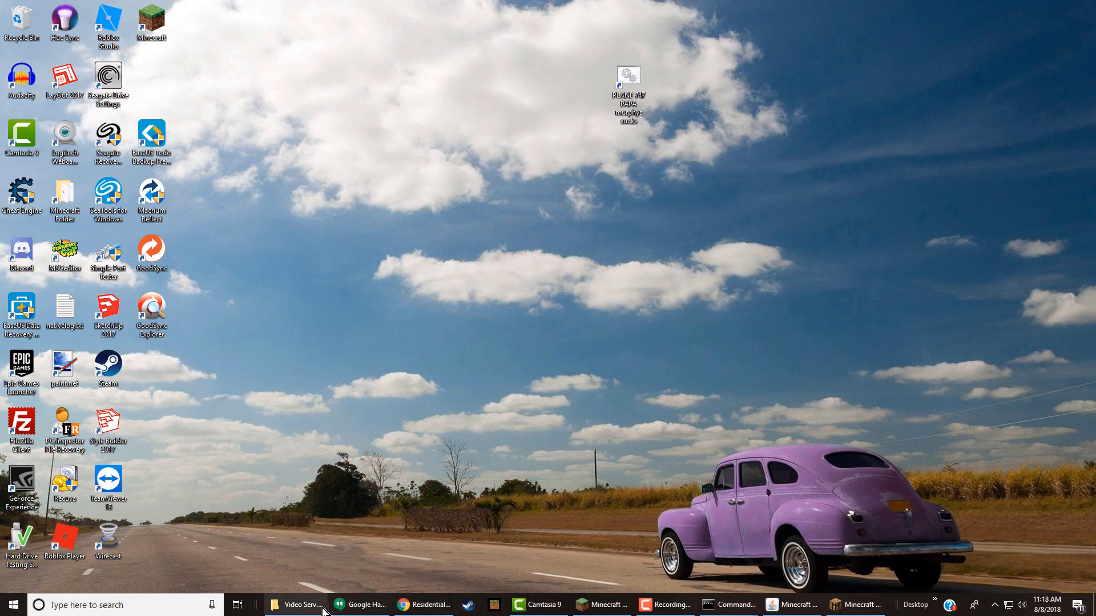
left_click(296, 604)
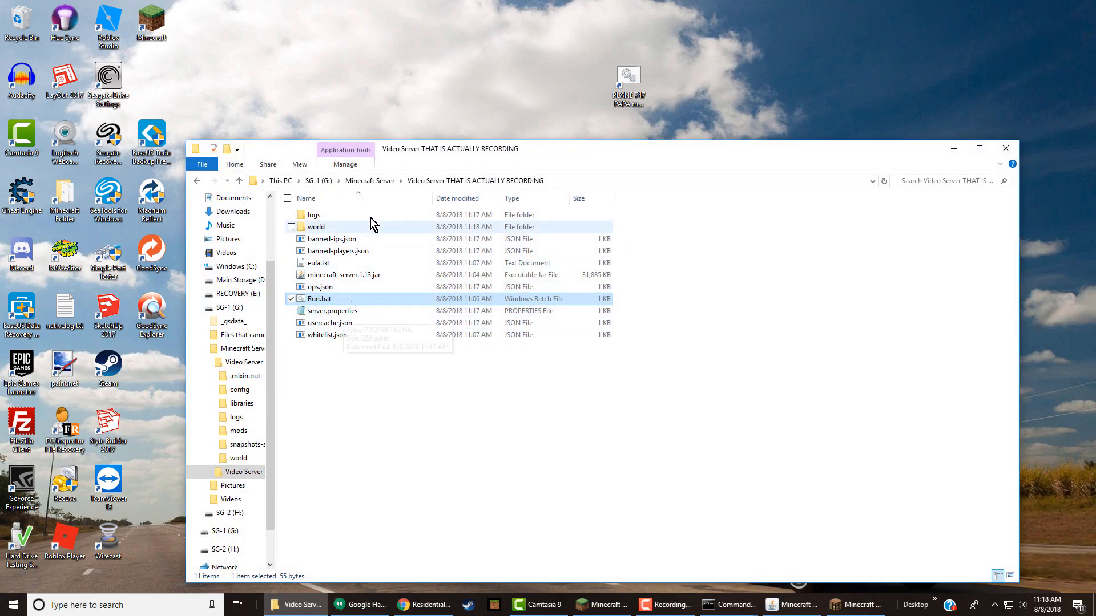
left_click(386, 182)
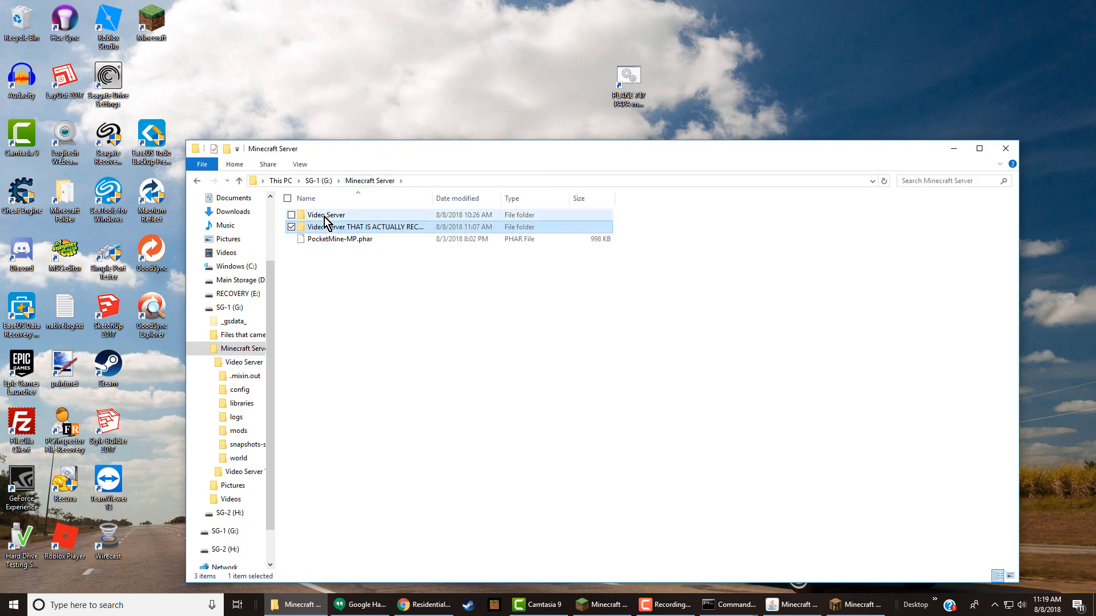
double_click(324, 216)
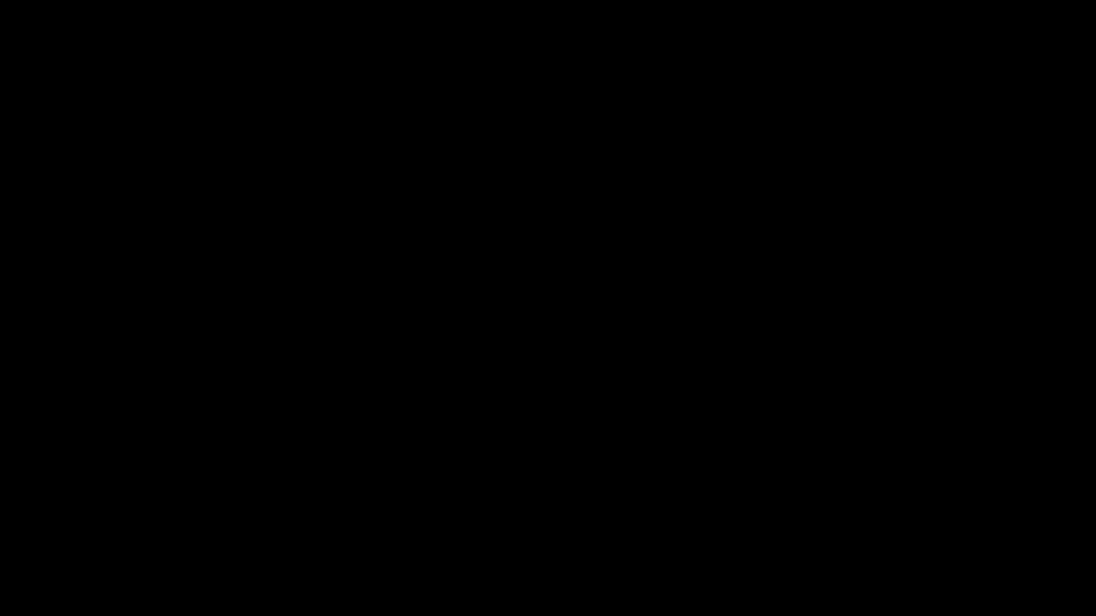
- Switch to the browser and search Google Images for "corvette"
left_click(348, 12)
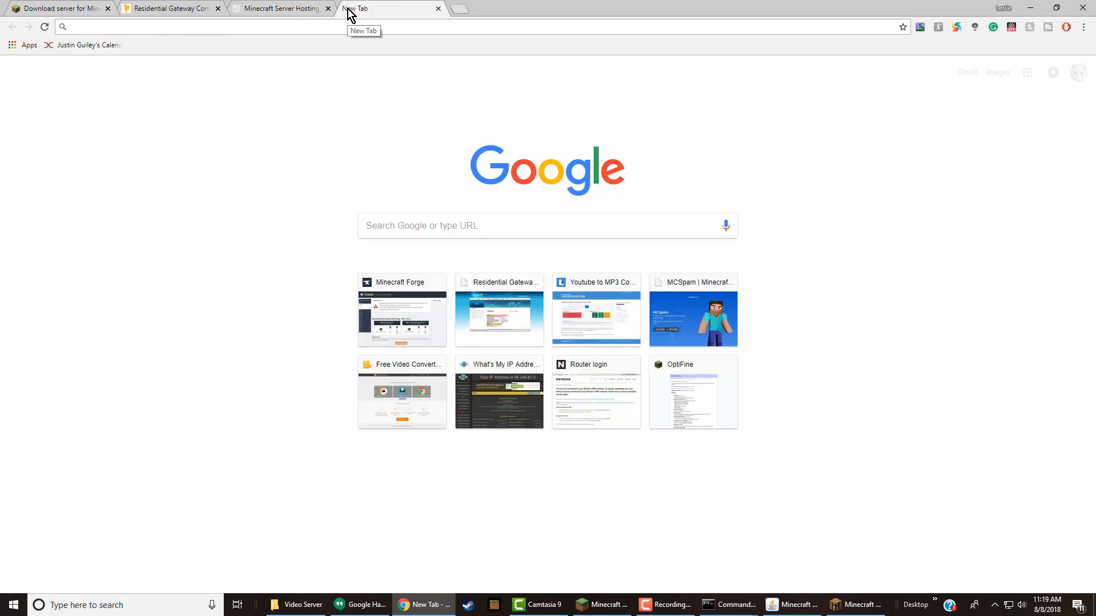
type("cor")
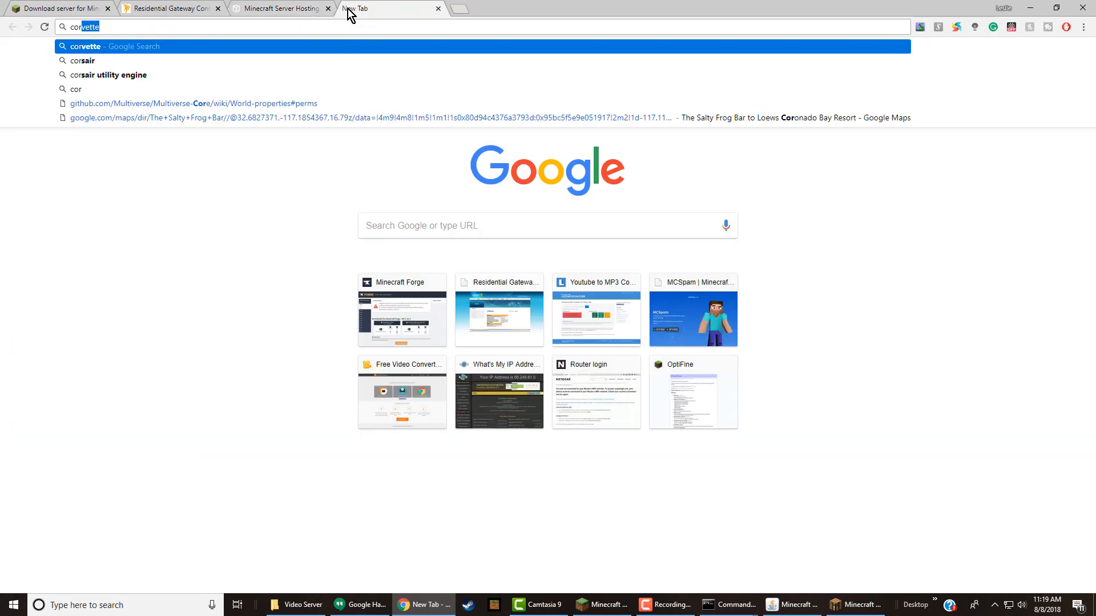
type("vette")
key("Return")
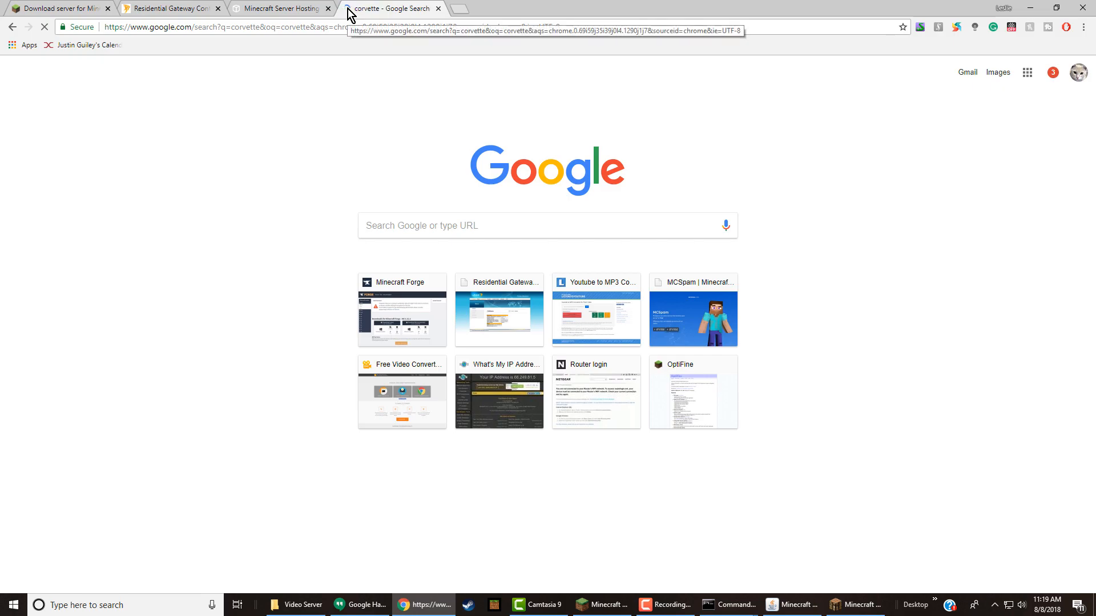
left_click(136, 112)
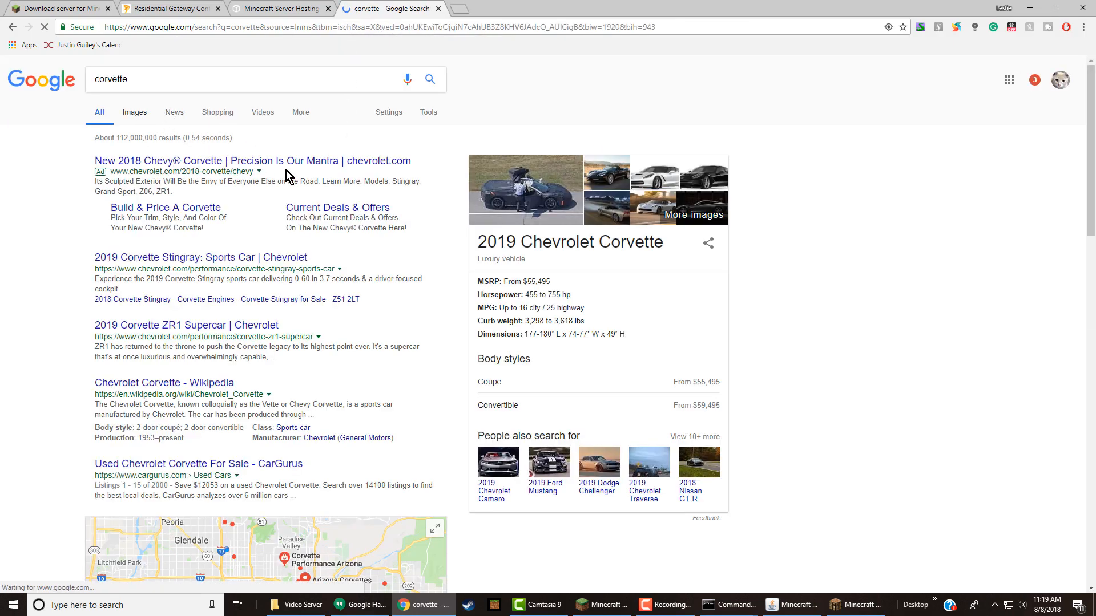
left_click(101, 116)
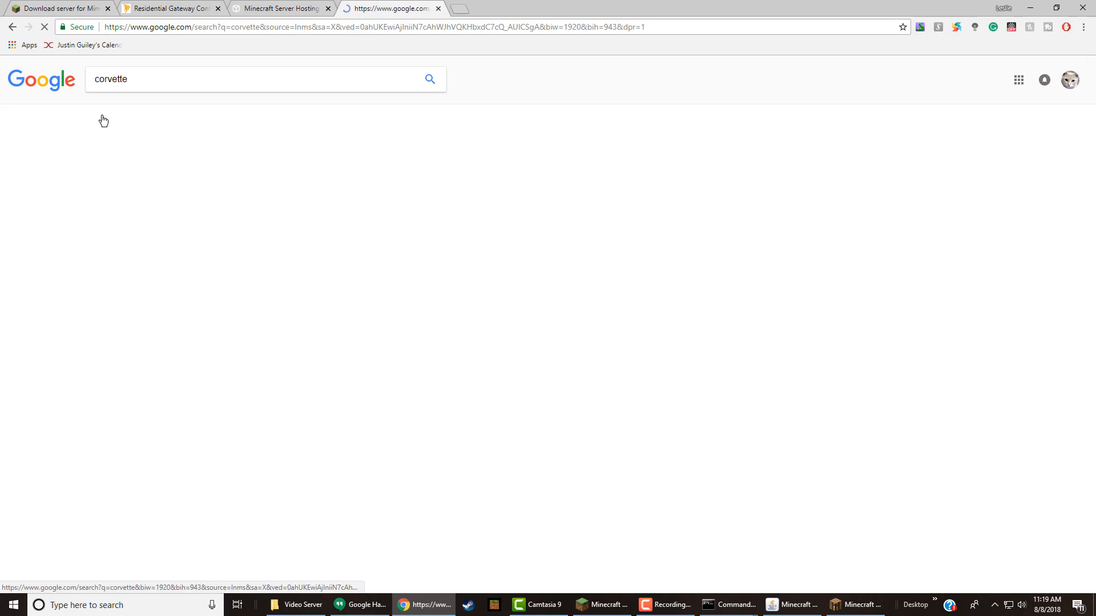
left_click(133, 113)
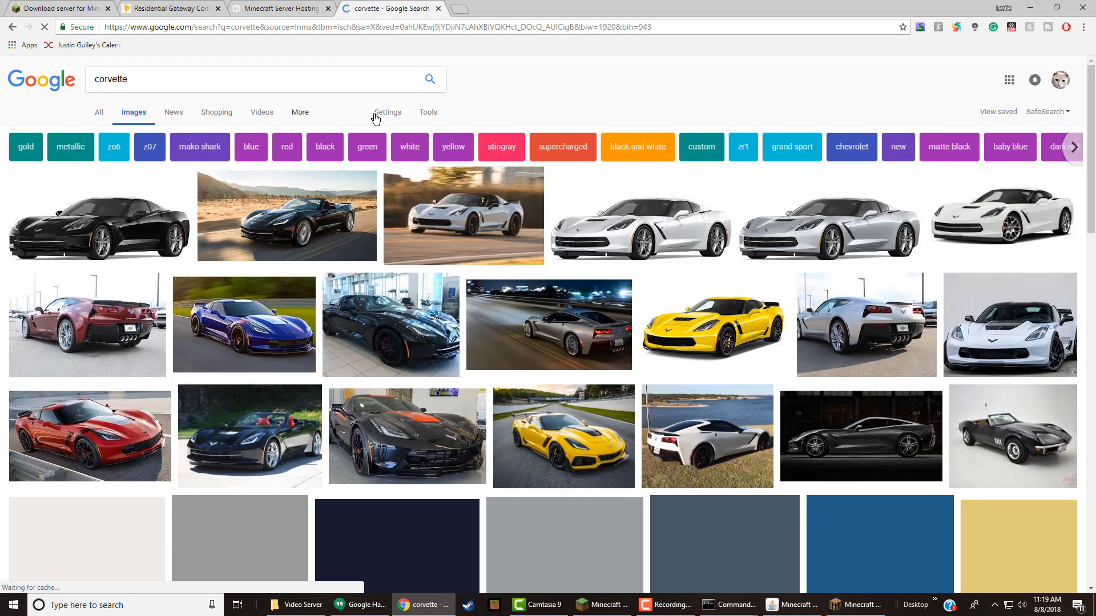
- Filter the corvette image results to an exact size of 64 × 64 px and browse them for a server icon
left_click(435, 114)
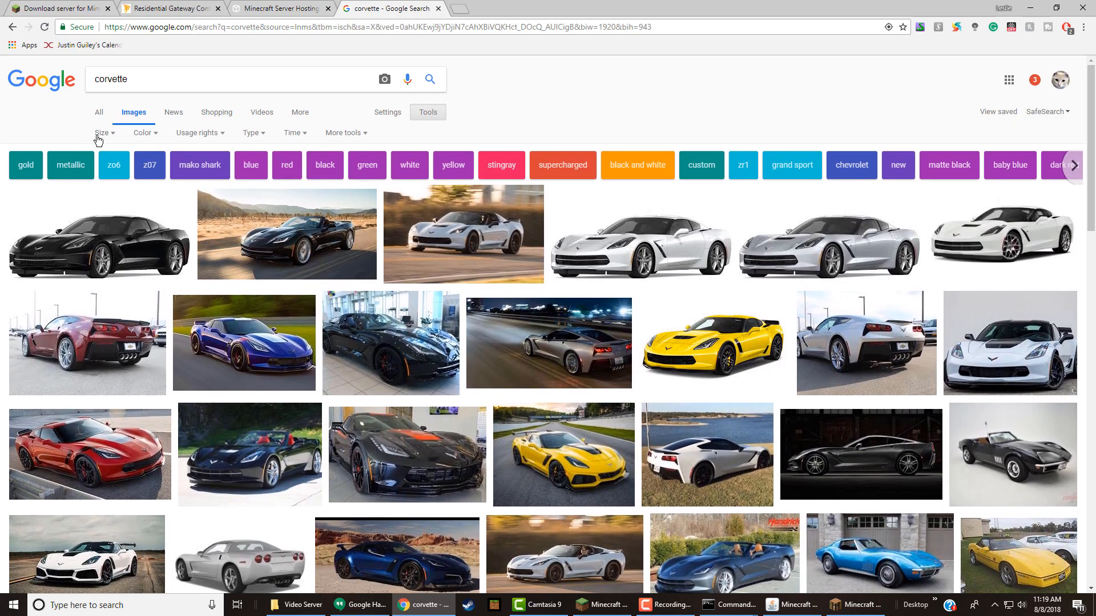
left_click(101, 133)
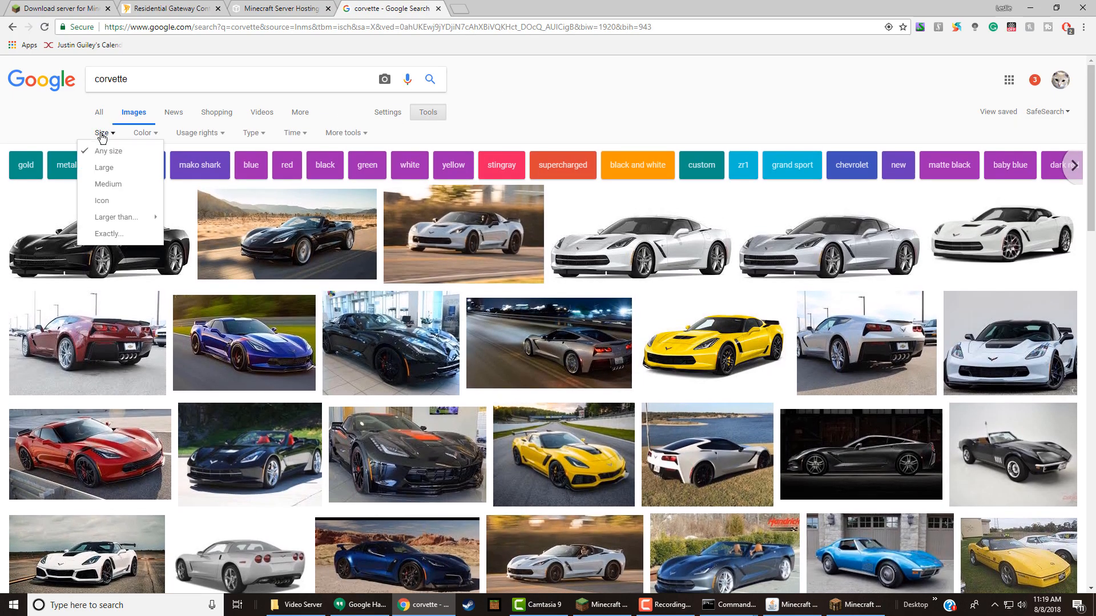
left_click(107, 234)
type("64")
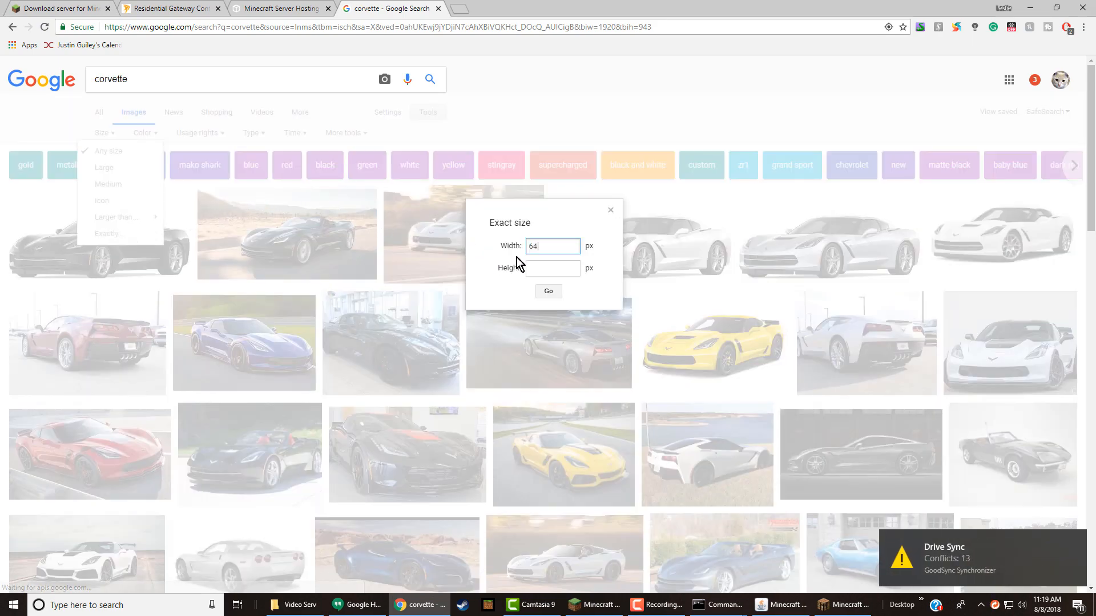
left_click(560, 270)
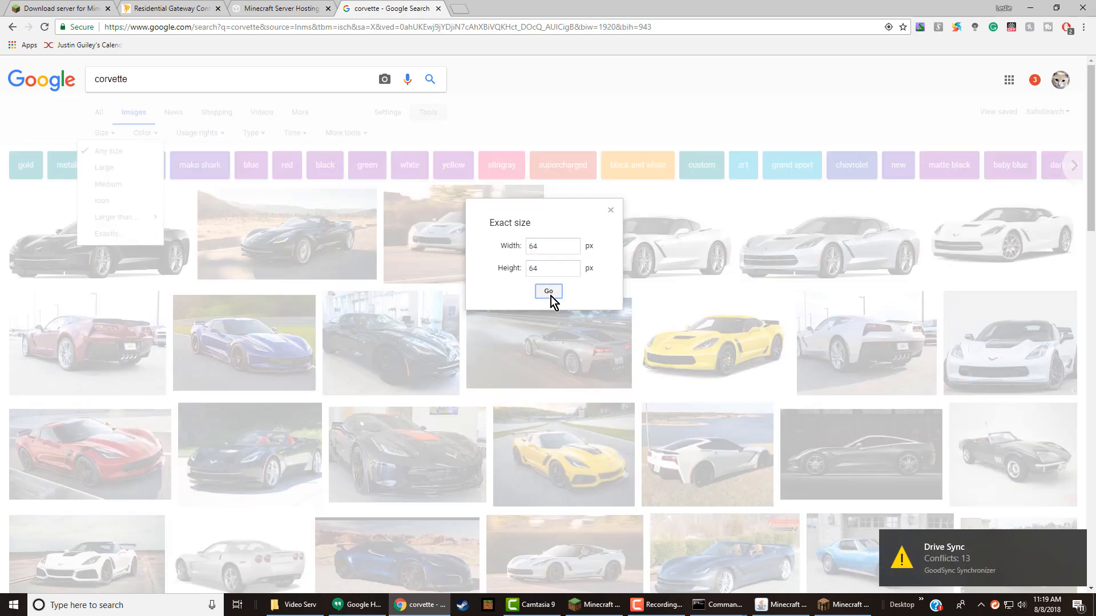
left_click(549, 294)
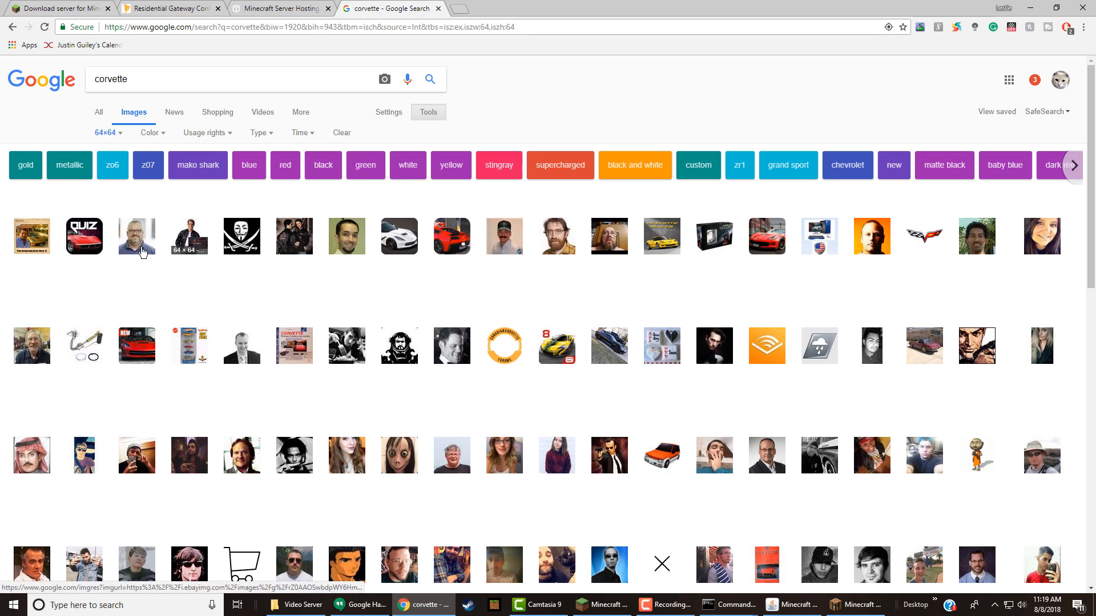
scroll(106, 246, "down", 2)
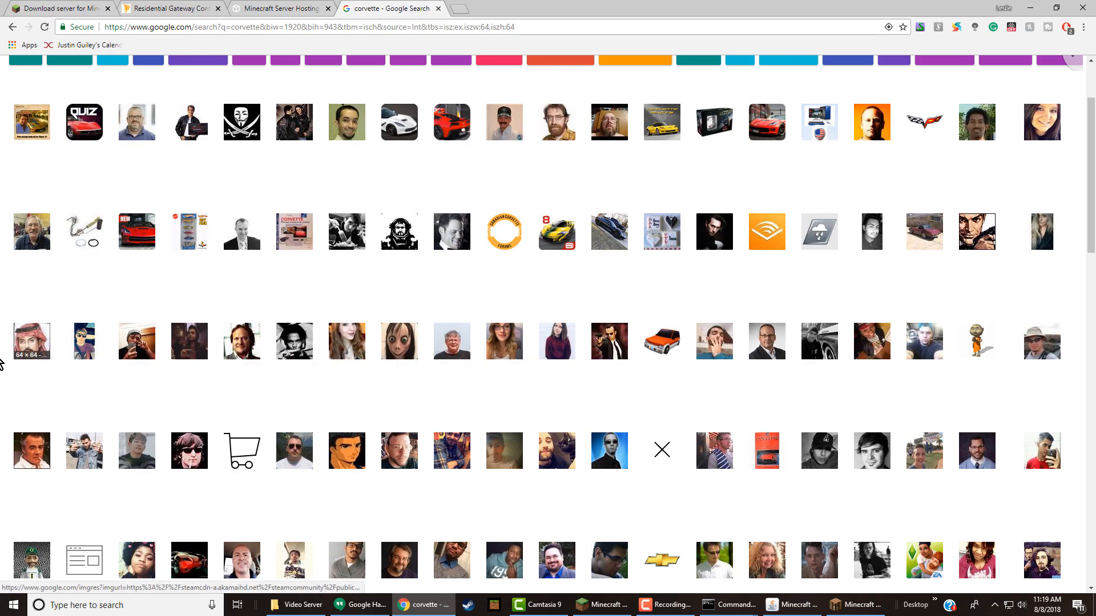
scroll(188, 400, "down", 9)
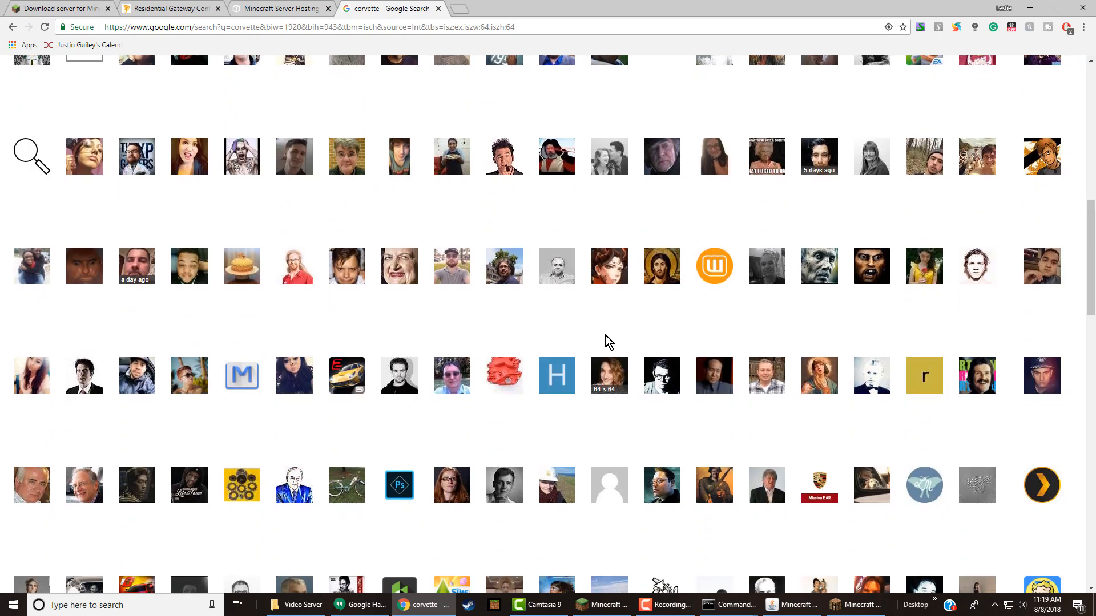
scroll(841, 345, "up", 4)
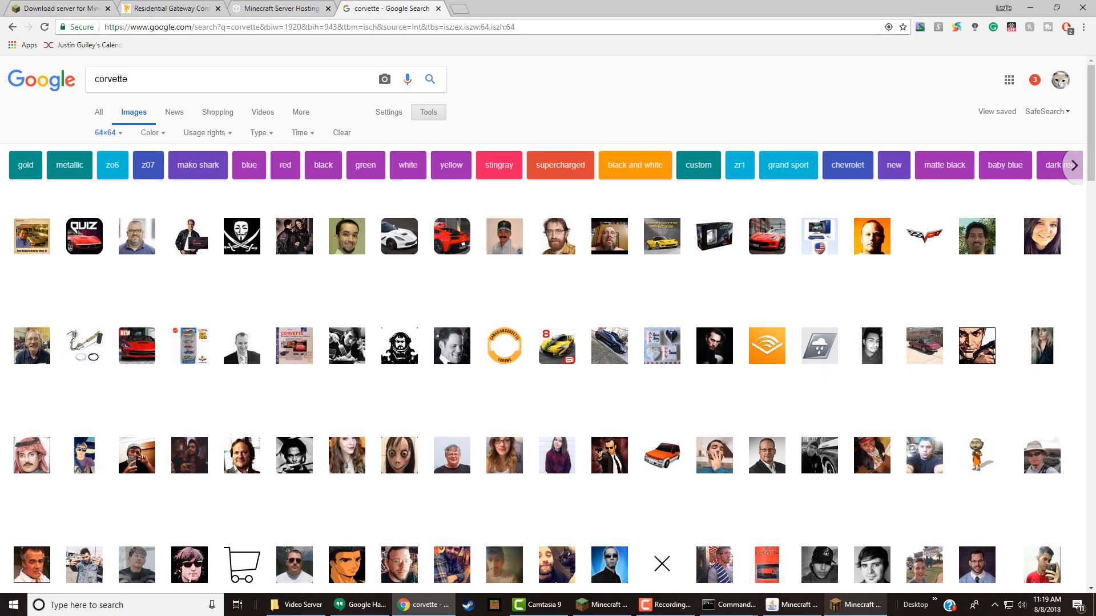
- Check the motd line in the Video Server folder's server.properties file, and close the file
left_click(296, 605)
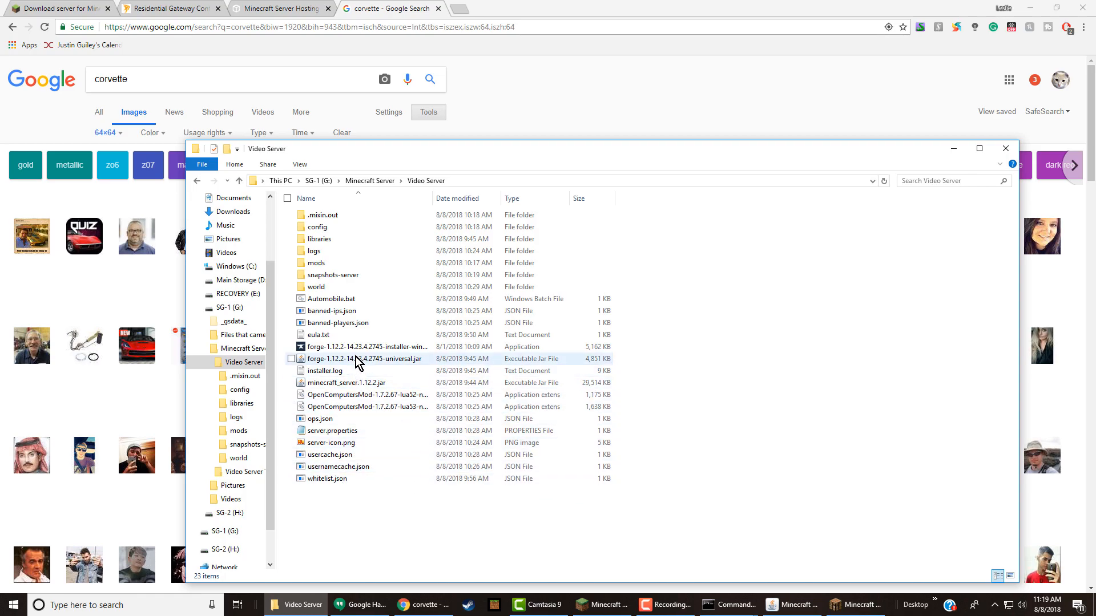
double_click(326, 431)
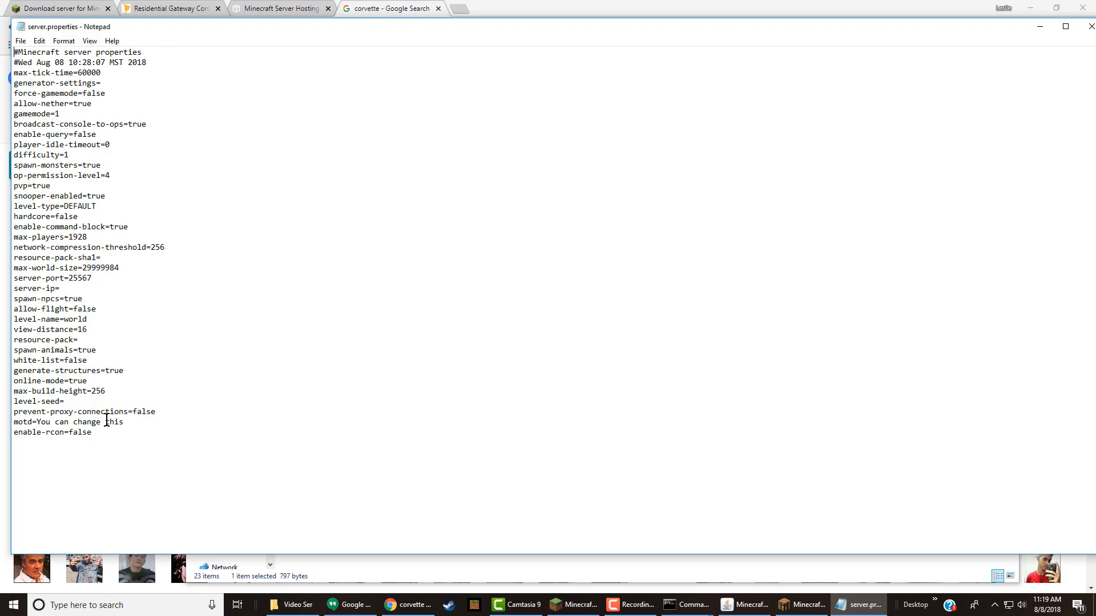
left_click(1090, 27)
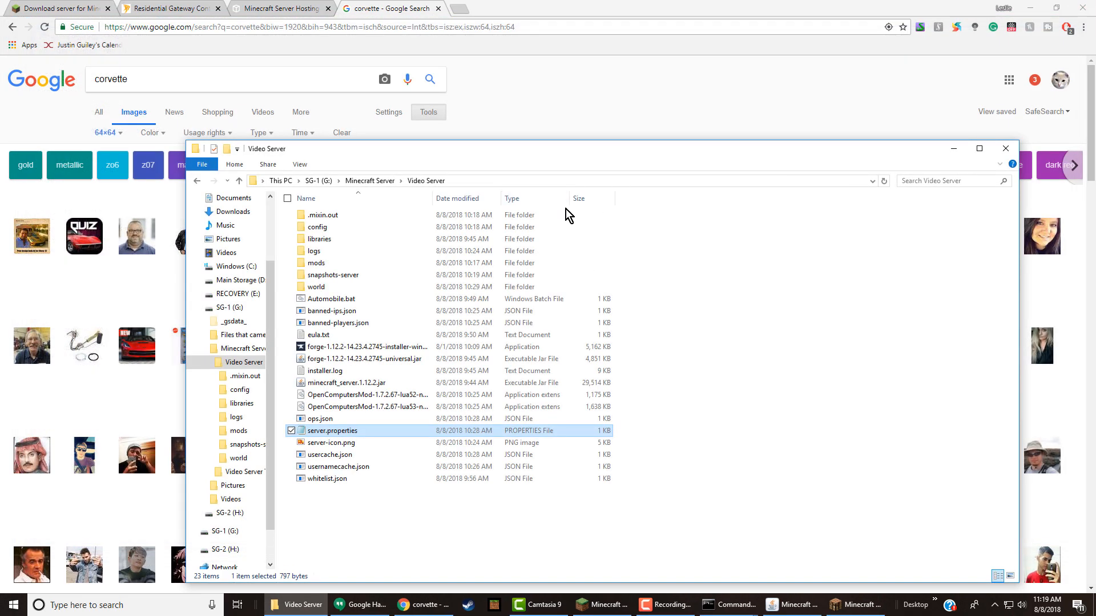
- In server.properties of the "Video Server THAT IS ACTUALLY RECORDING" folder, set motd to "You can change this", then save and close the file
left_click(363, 181)
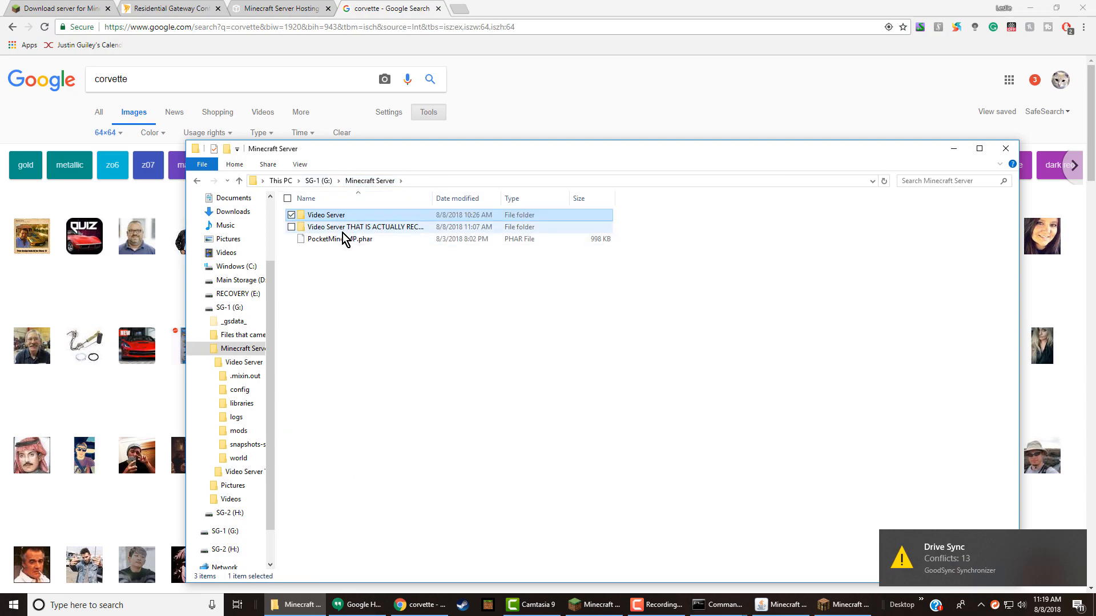
double_click(342, 227)
double_click(329, 312)
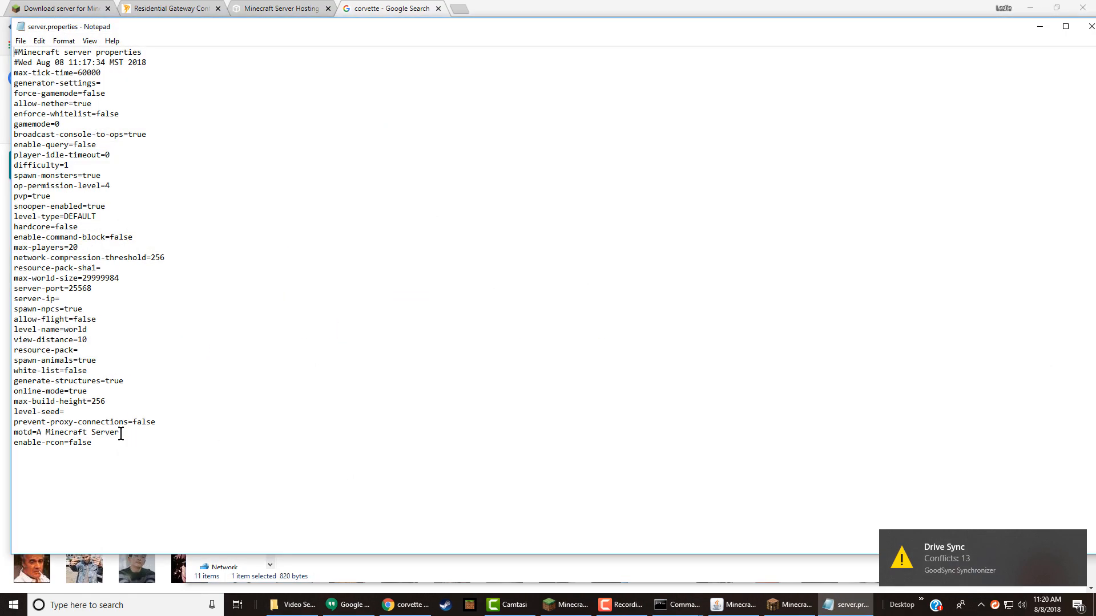
left_click_drag(121, 434, 34, 437)
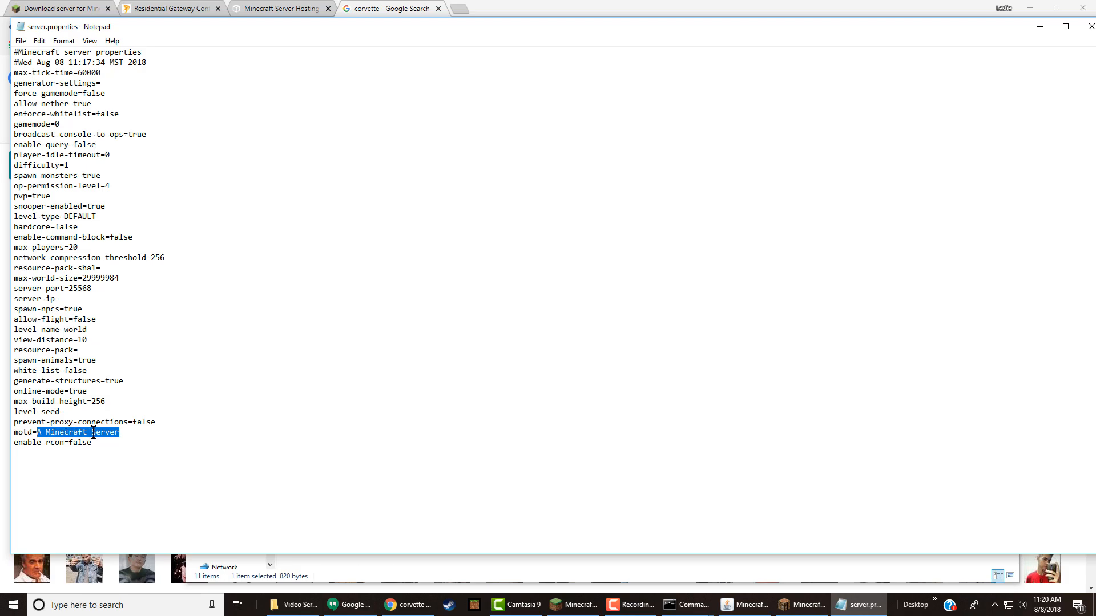
left_click(804, 604)
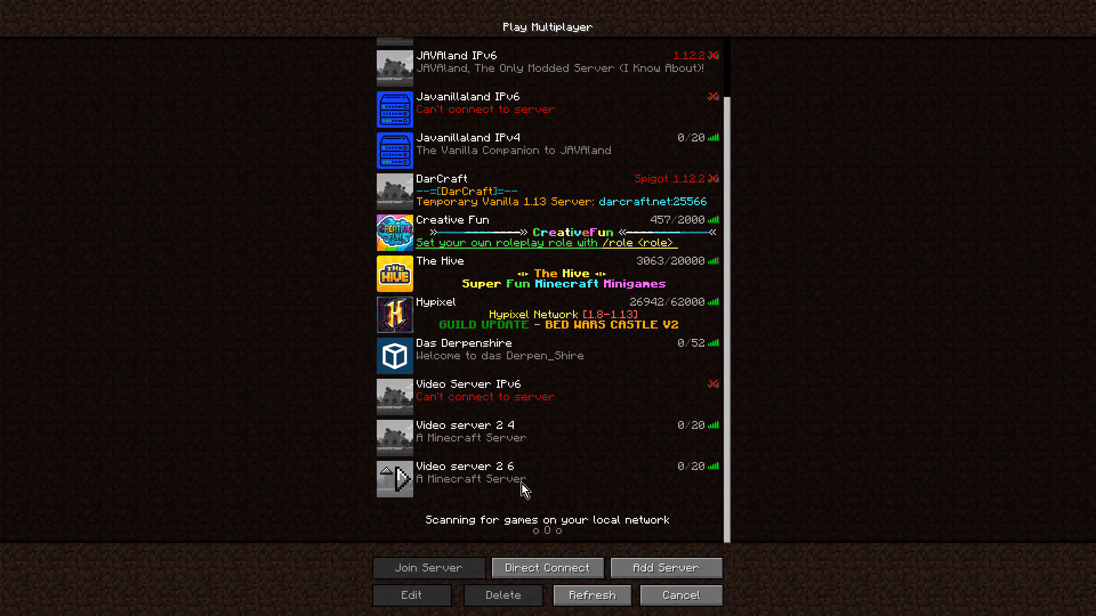
key("alt+Tab")
key("super+d")
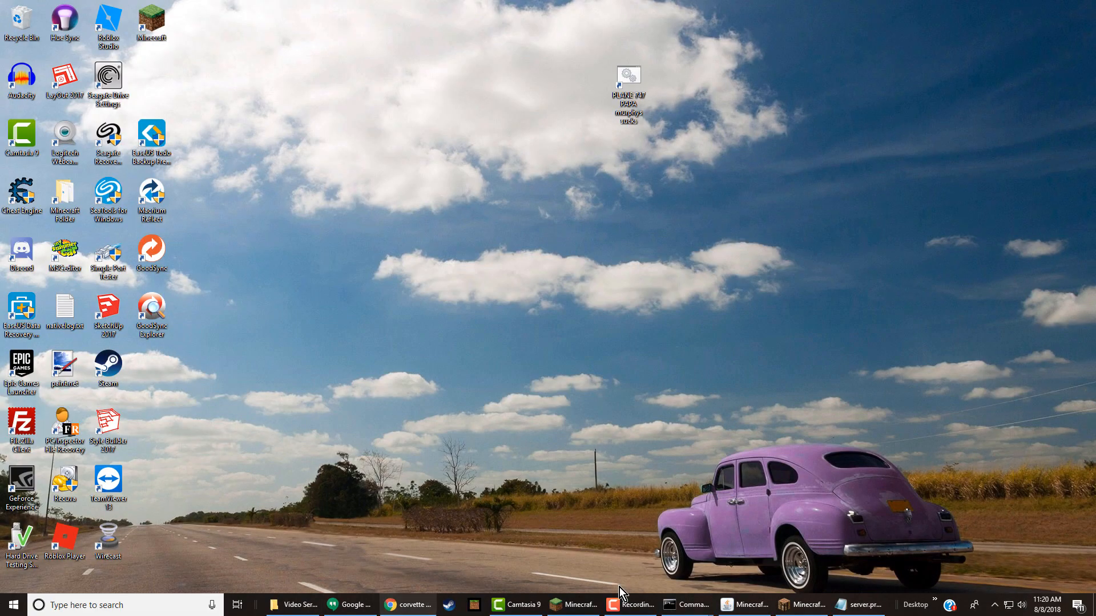
left_click(859, 605)
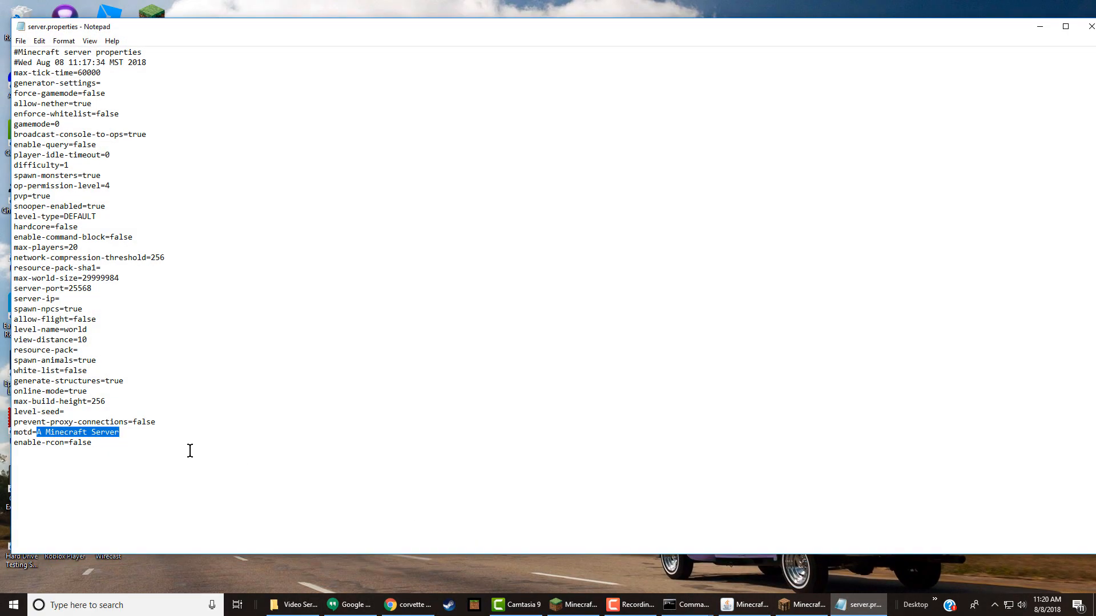
type("You can change this")
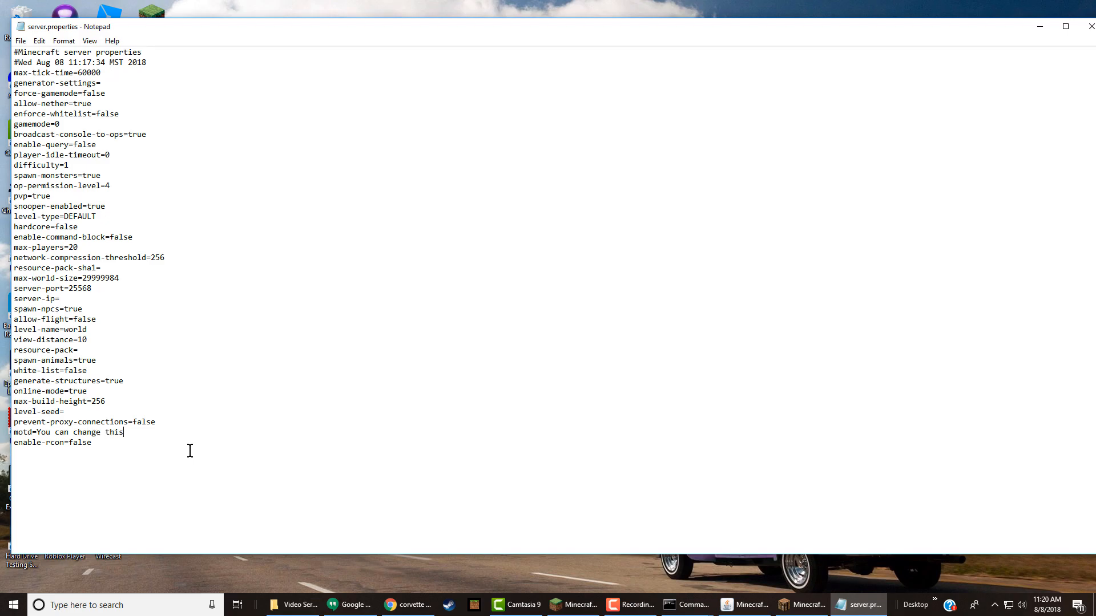
left_click(21, 41)
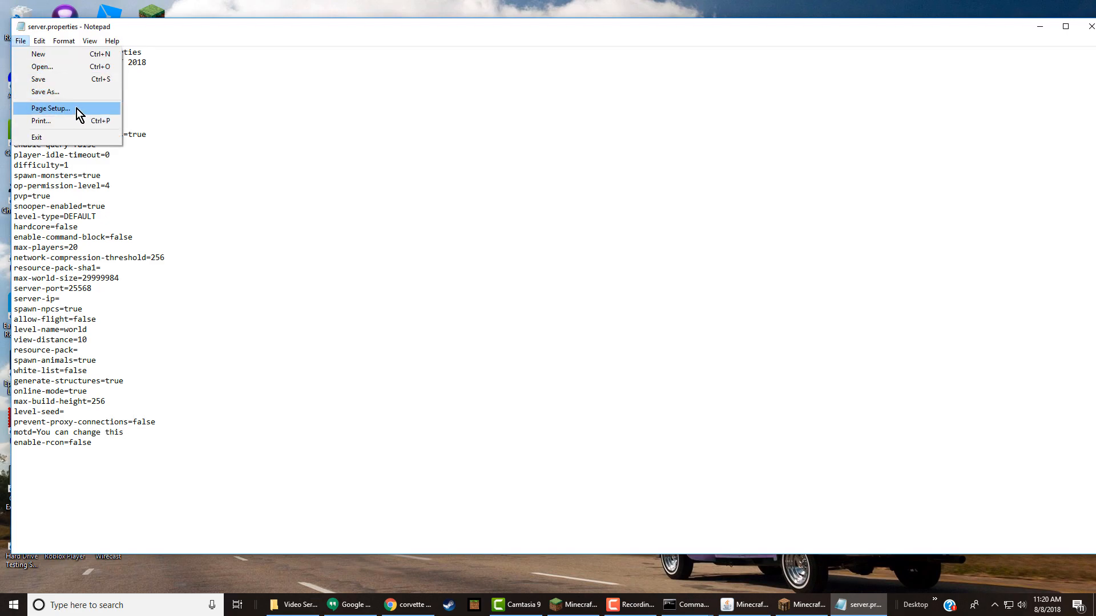
left_click(56, 77)
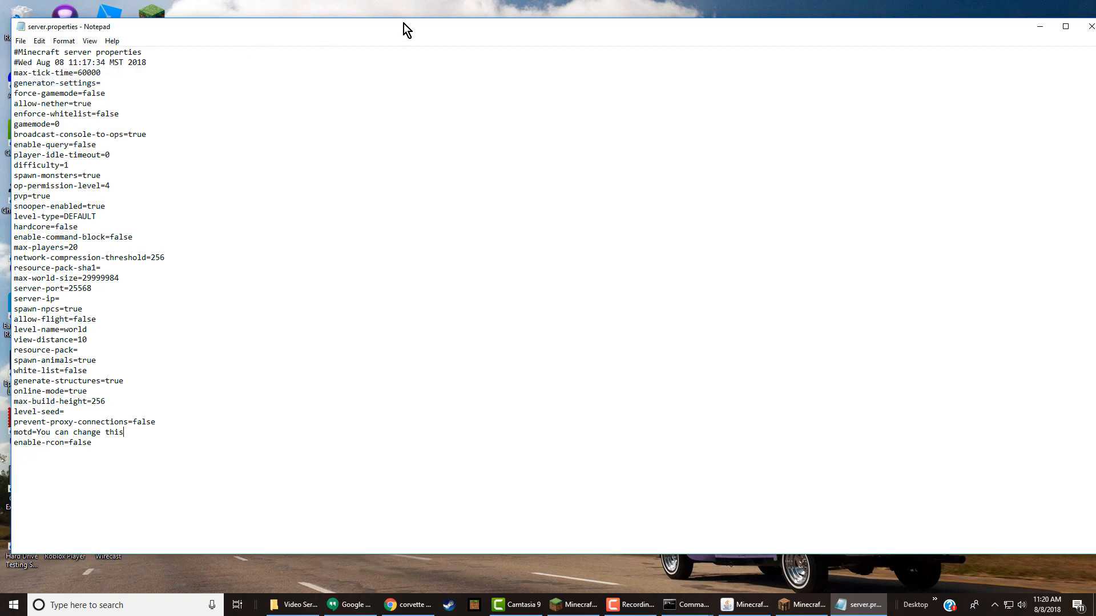
left_click(1090, 26)
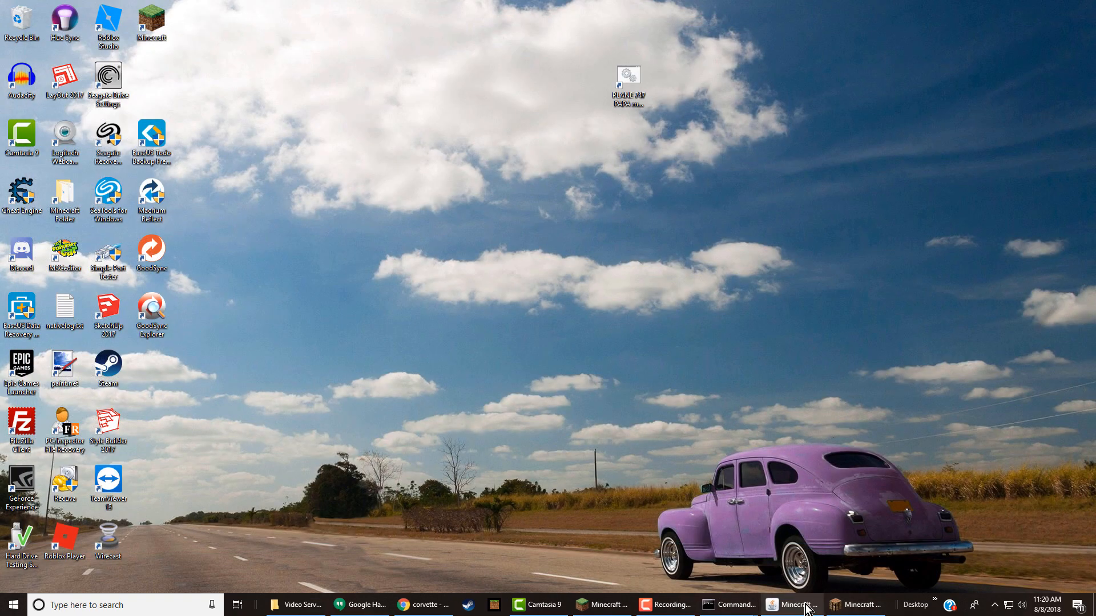
- Copy server-icon.png from the Video Server folder into the "Video Server THAT IS ACTUALLY RECORDING" folder, and close the file window
left_click(793, 605)
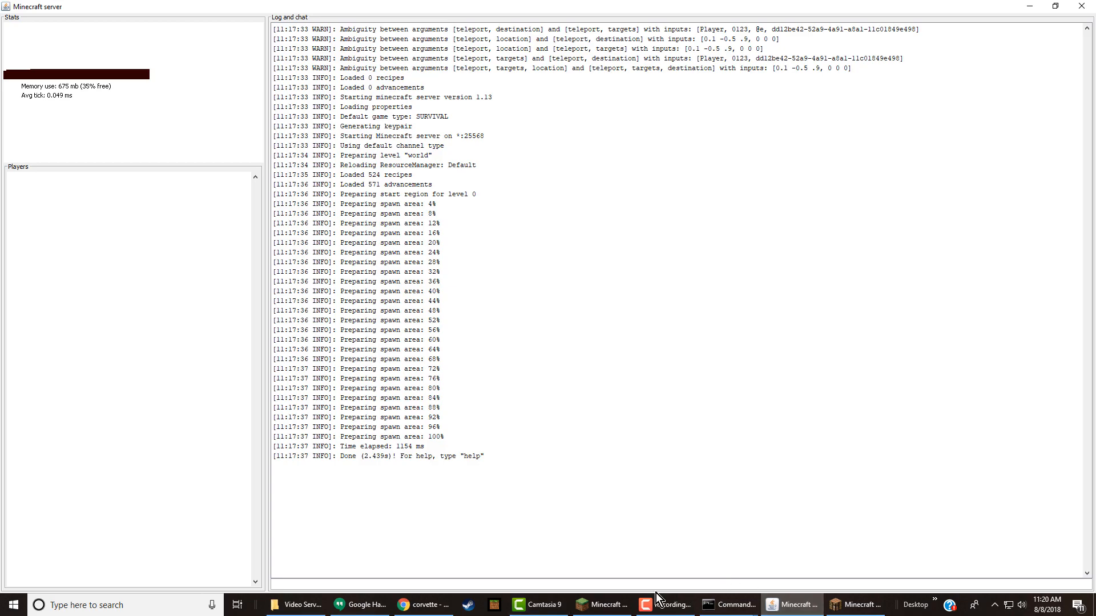
left_click(297, 605)
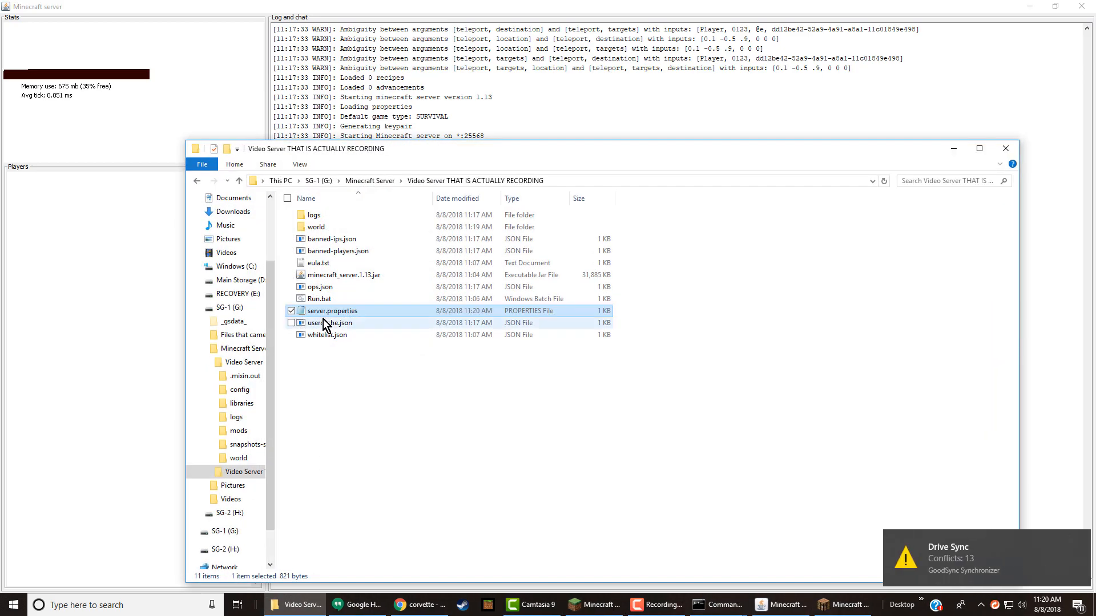
left_click(374, 180)
left_click(335, 220)
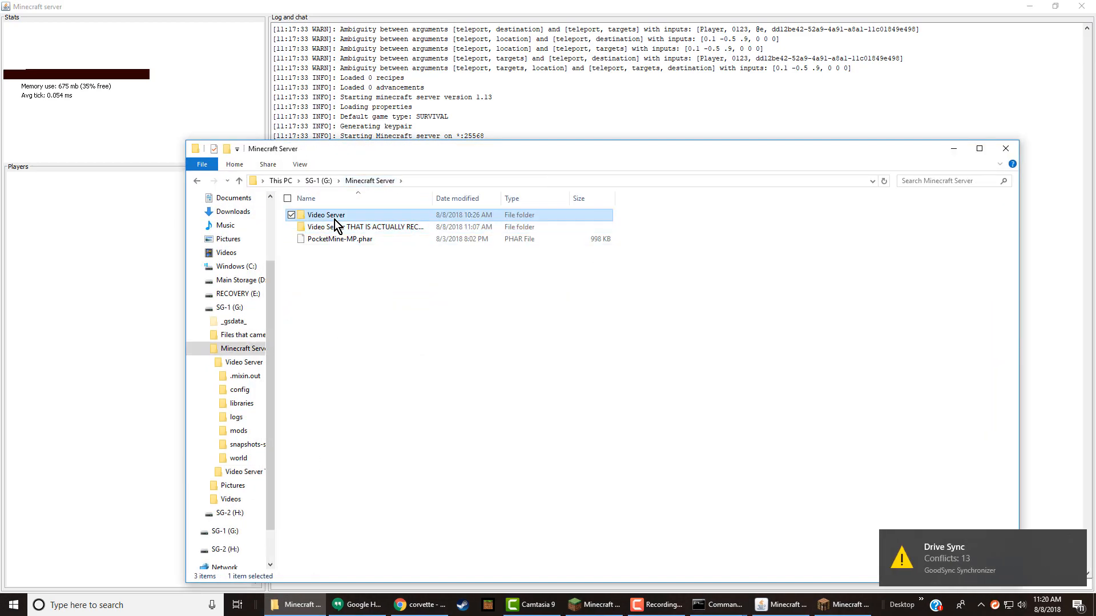
double_click(335, 220)
right_click(332, 442)
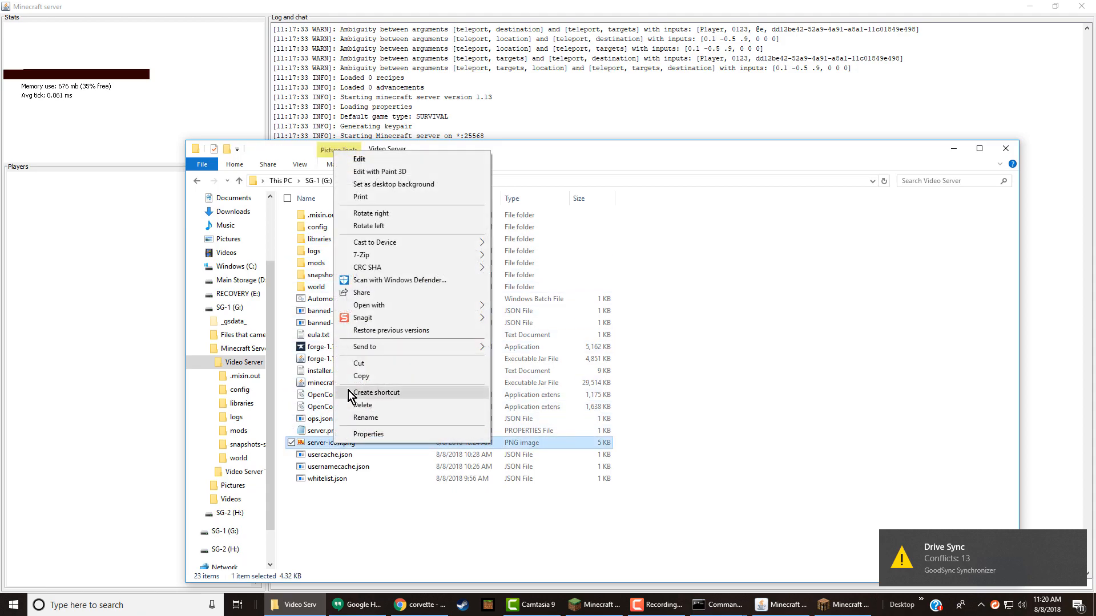
left_click(361, 376)
left_click(370, 180)
double_click(343, 229)
right_click(359, 441)
left_click(393, 352)
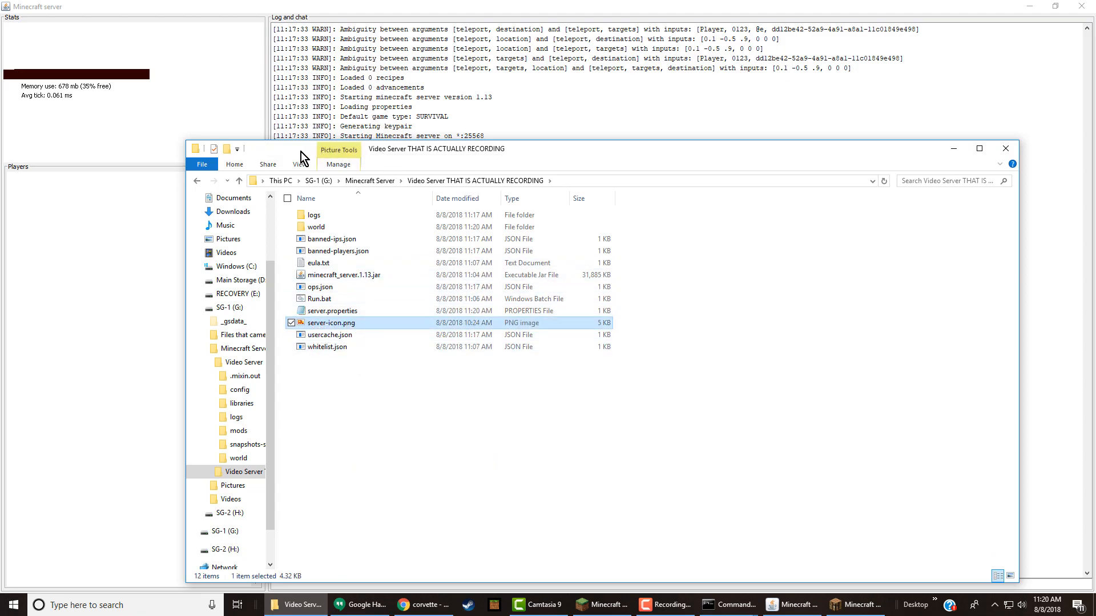
left_click(1005, 148)
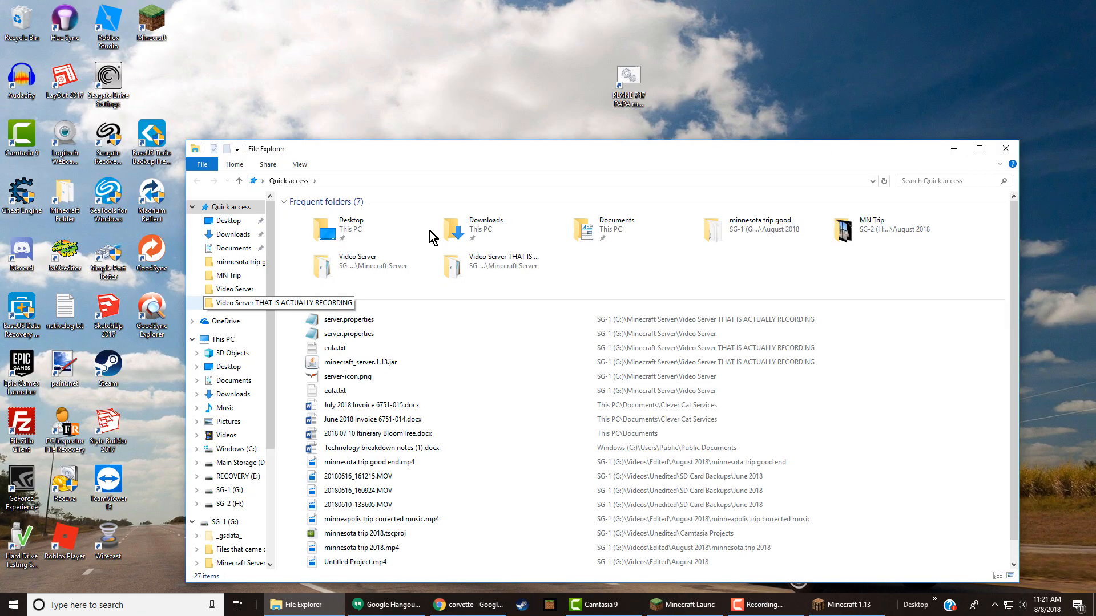
- Start the server with Run.bat from the "Video Server THAT IS ACTUALLY RECORDING" folder, and open Minecraft 1.13's multiplayer server list
double_click(452, 264)
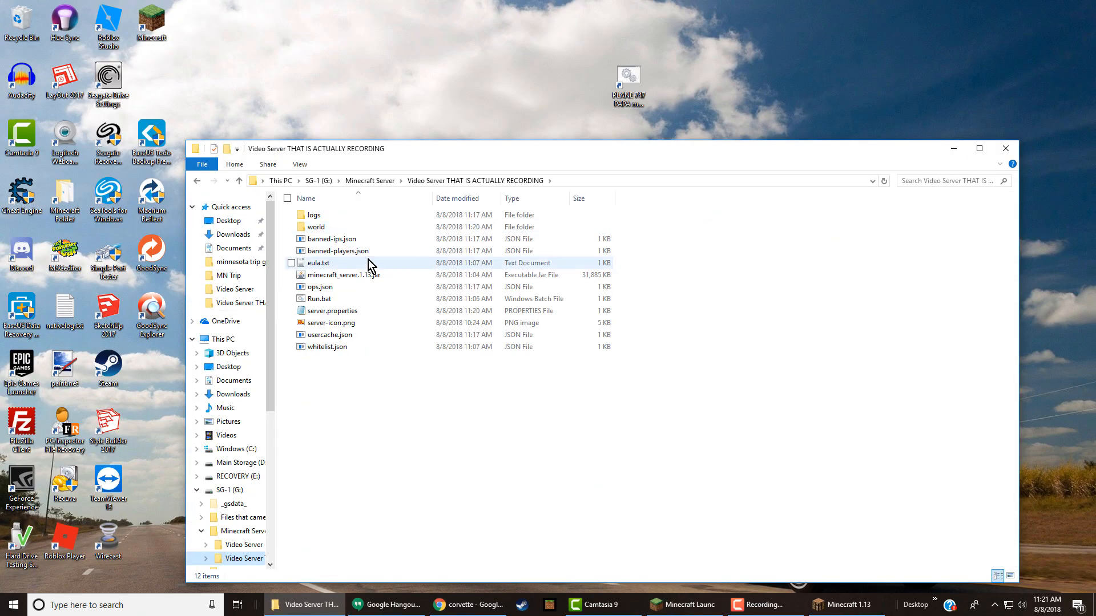
double_click(339, 299)
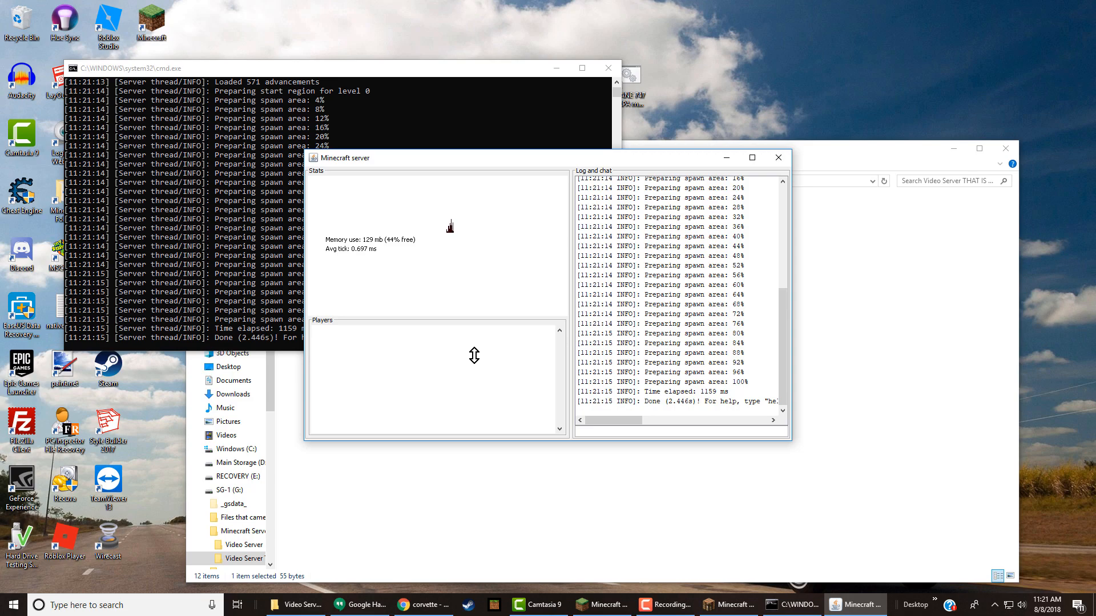
left_click(733, 605)
left_click(568, 594)
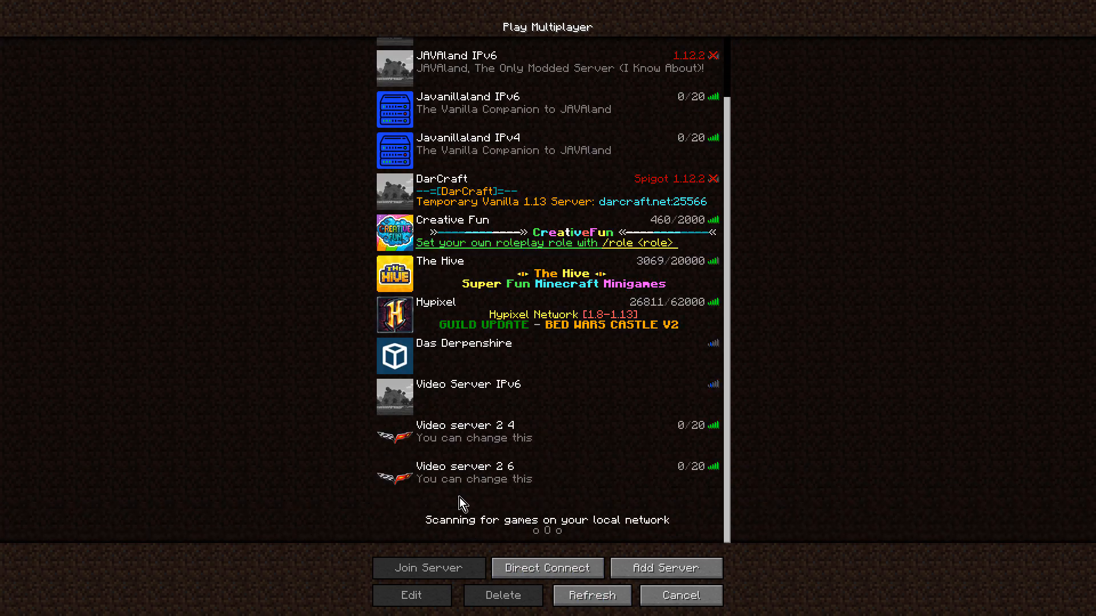
- Examine the icon, motd and connection status of the Video Server IPv6, Video server 2 4 and Video server 2 6 entries
mouse_move(713, 424)
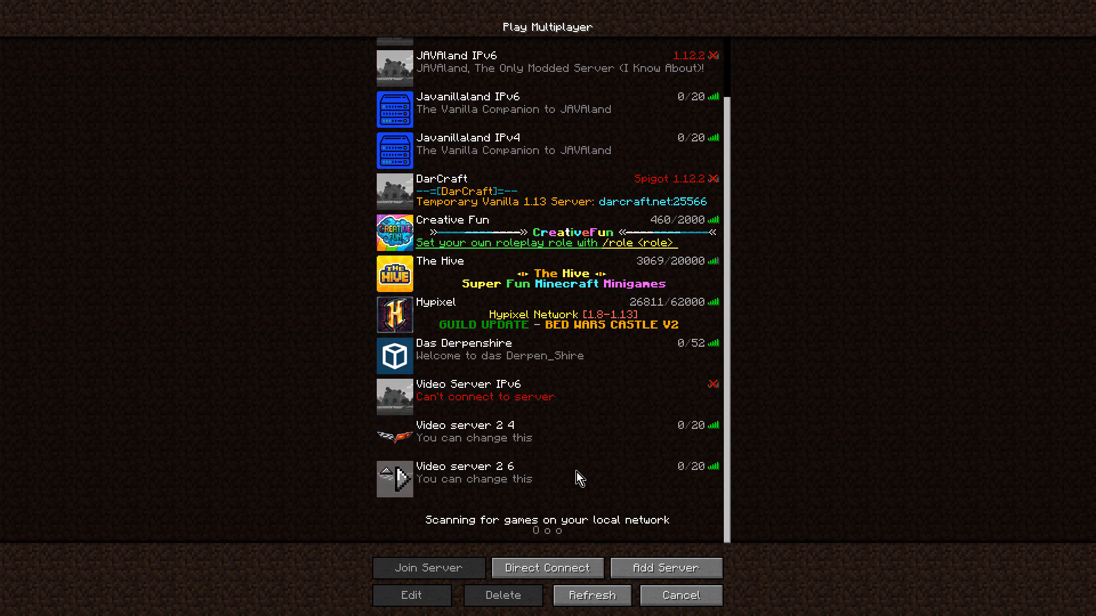
left_click(669, 412)
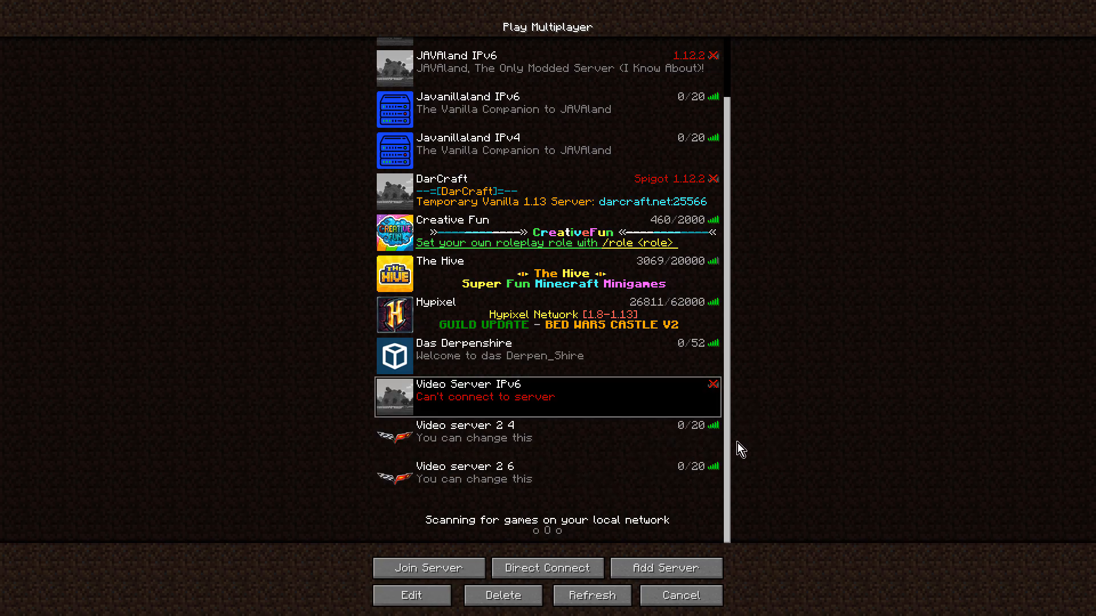
left_click(449, 480)
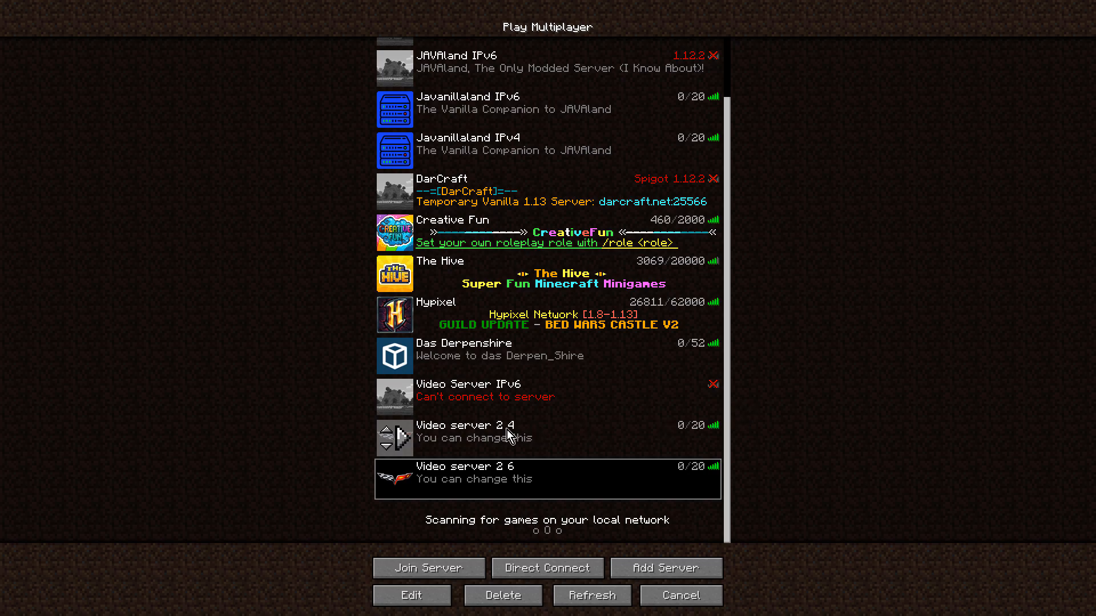
left_click(457, 437)
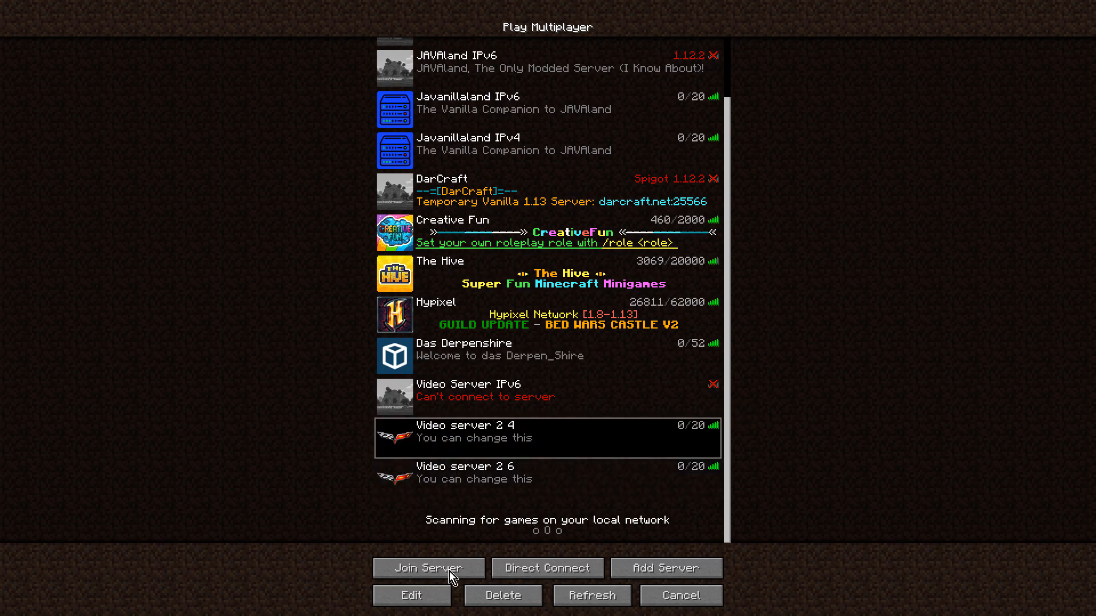
left_click(429, 596)
left_click(506, 295)
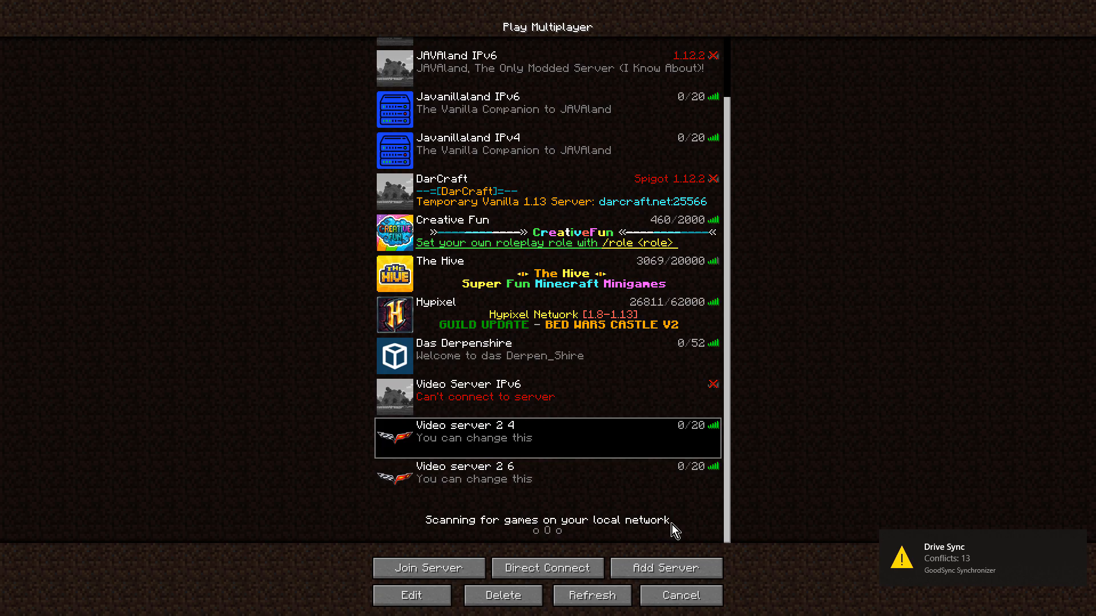
left_click(482, 482)
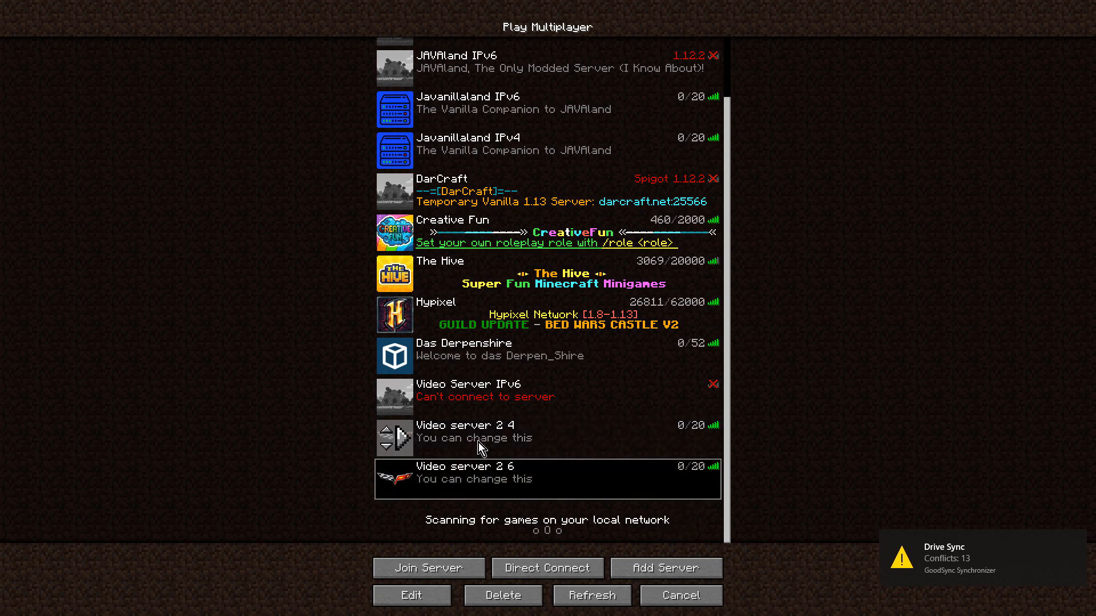
left_click(472, 427)
- Compare the version and connection status of the JAVAland and Javanillaland entries with the video server entries
scroll(484, 337, "up", 4)
left_click(440, 191)
left_click(440, 212)
left_click(445, 146)
left_click(462, 112)
left_click(467, 141)
left_click(468, 102)
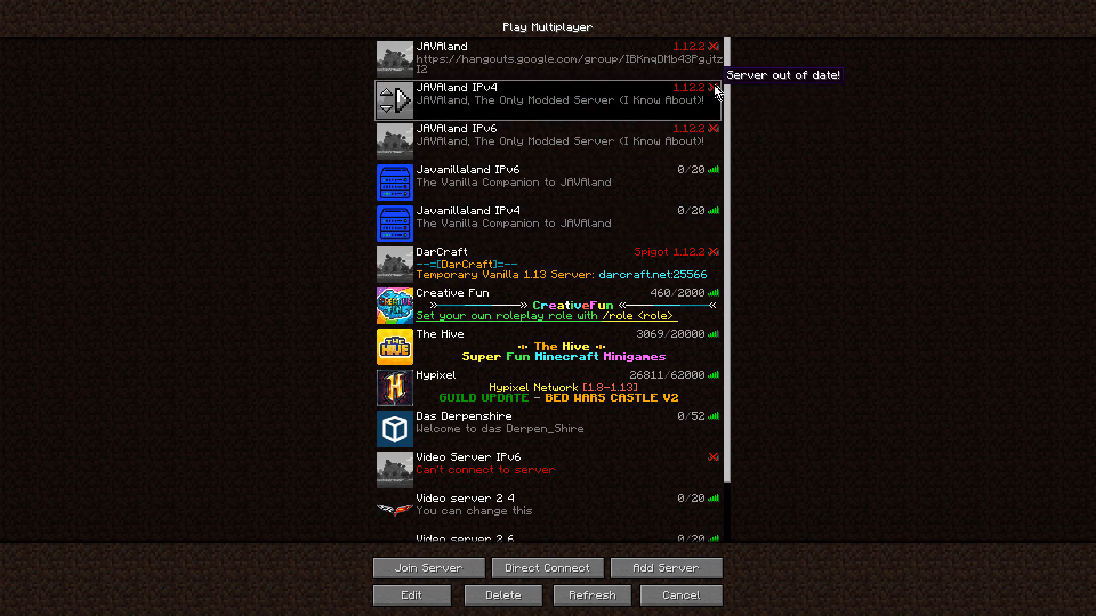
scroll(561, 131, "down", 4)
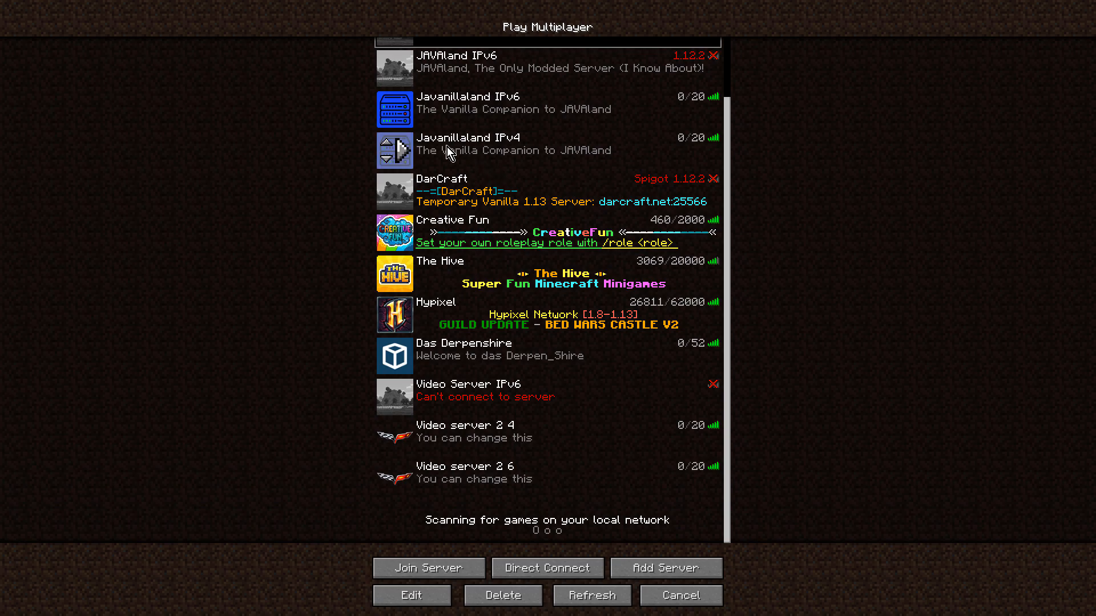
scroll(439, 126, "up", 3)
scroll(437, 121, "up", 1)
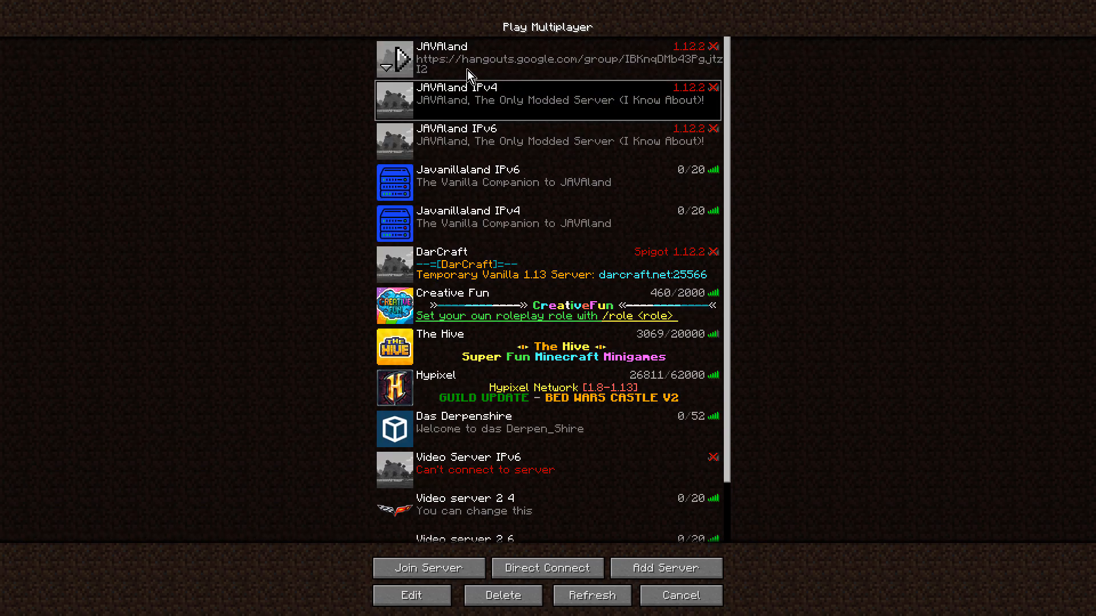
scroll(442, 224, "down", 3)
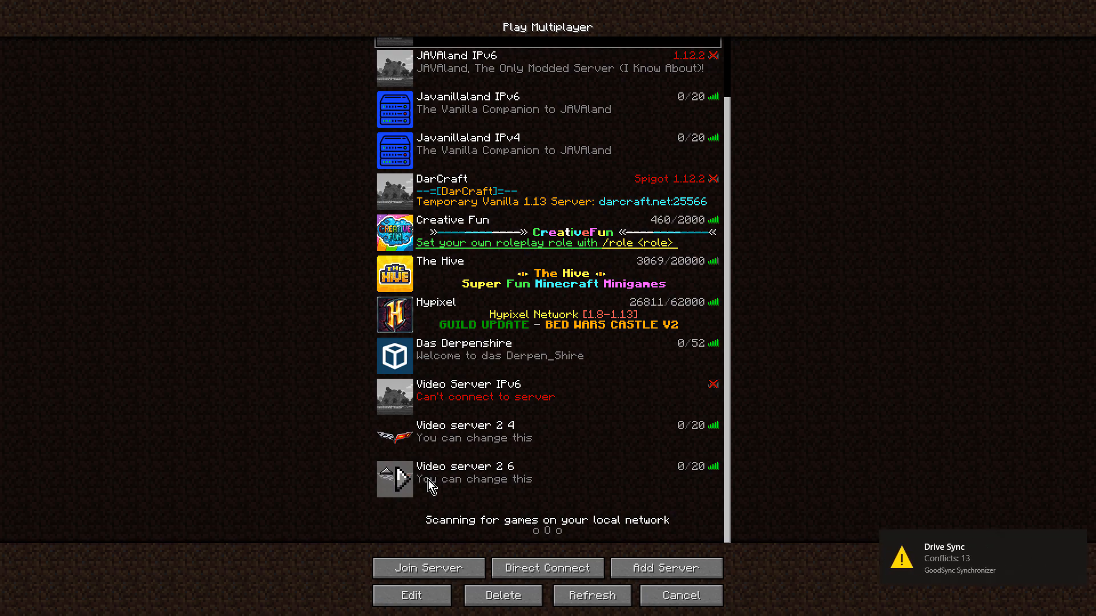
- Leave the server list, and rearrange the command console and Minecraft server windows so that both logs can be read
left_click(680, 595)
left_click(573, 313)
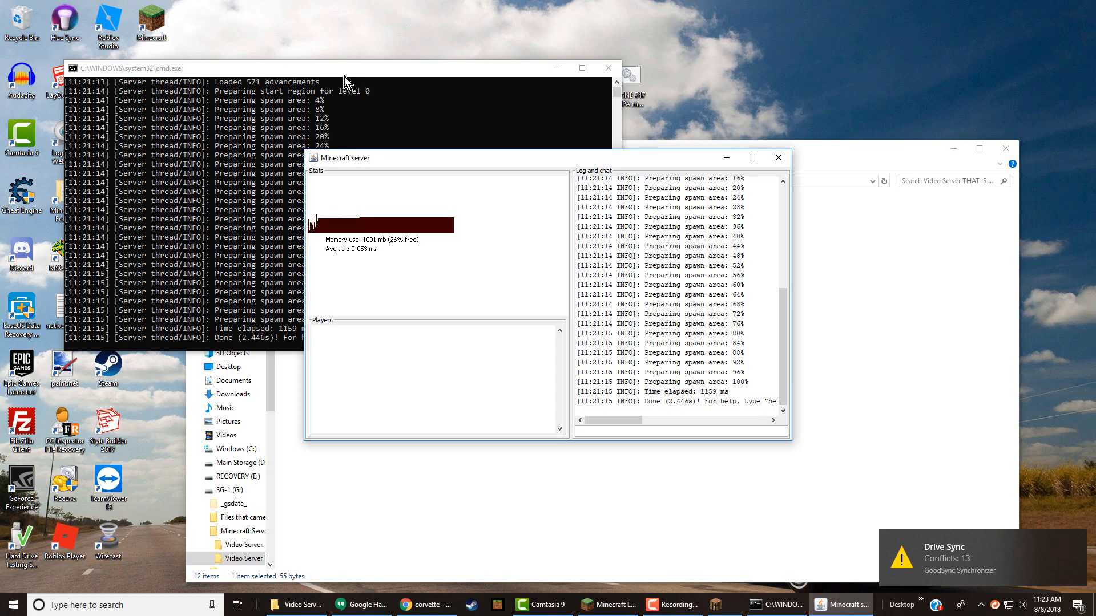
left_click_drag(344, 76, 616, 307)
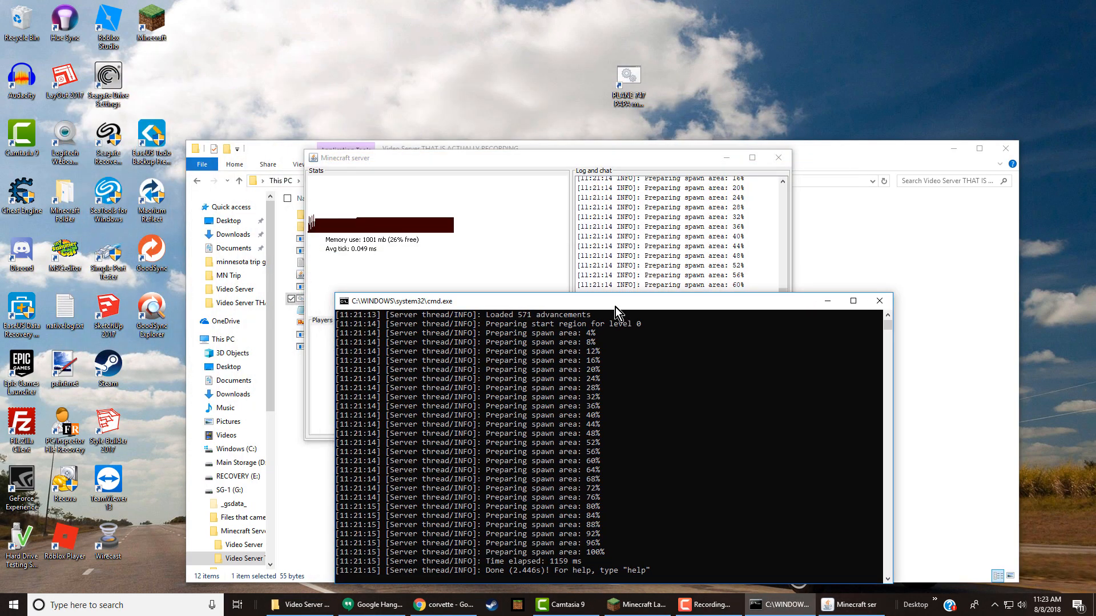
left_click_drag(546, 162, 507, 92)
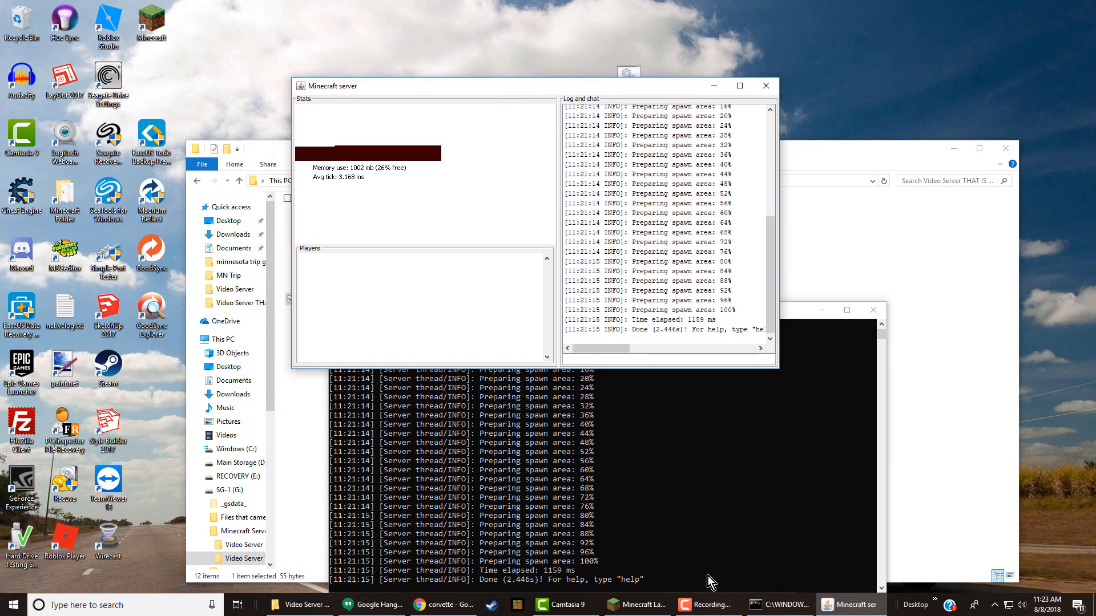
- Join Video server 2 4 from the multiplayer list, and try to switch game mode with /gamemode c
left_click(708, 605)
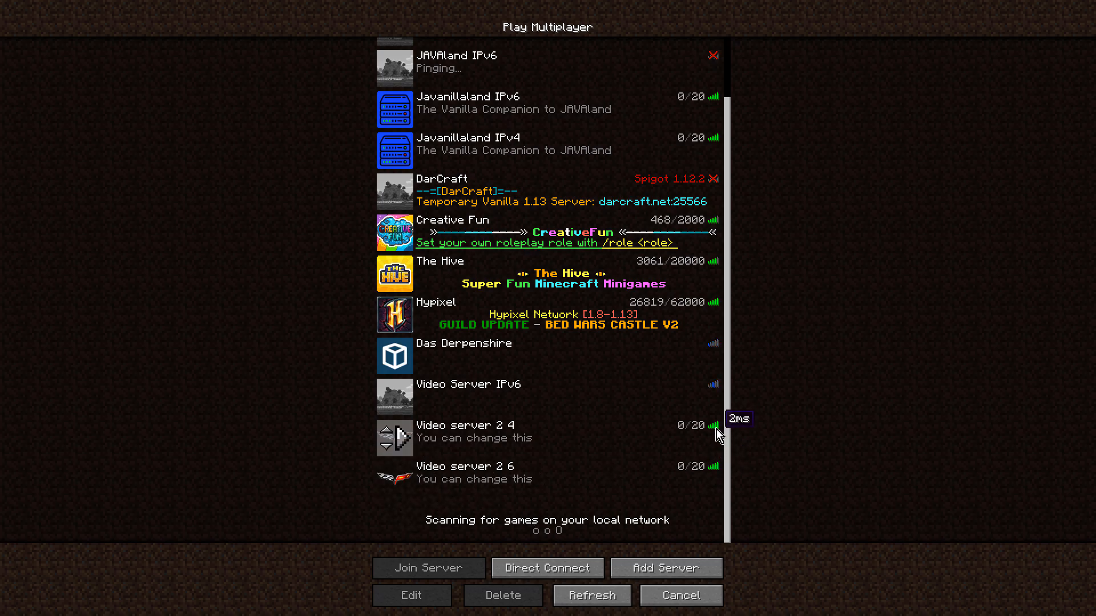
left_click(399, 441)
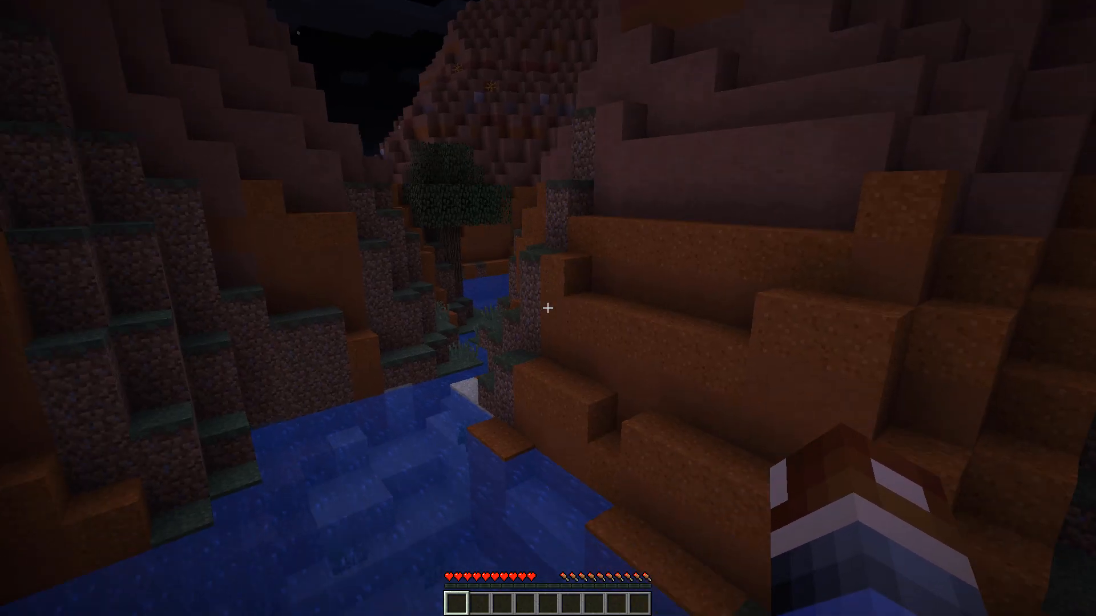
type("/help")
key("BackSpace")
key("BackSpace")
key("BackSpace")
key("BackSpace")
type("gamemode ")
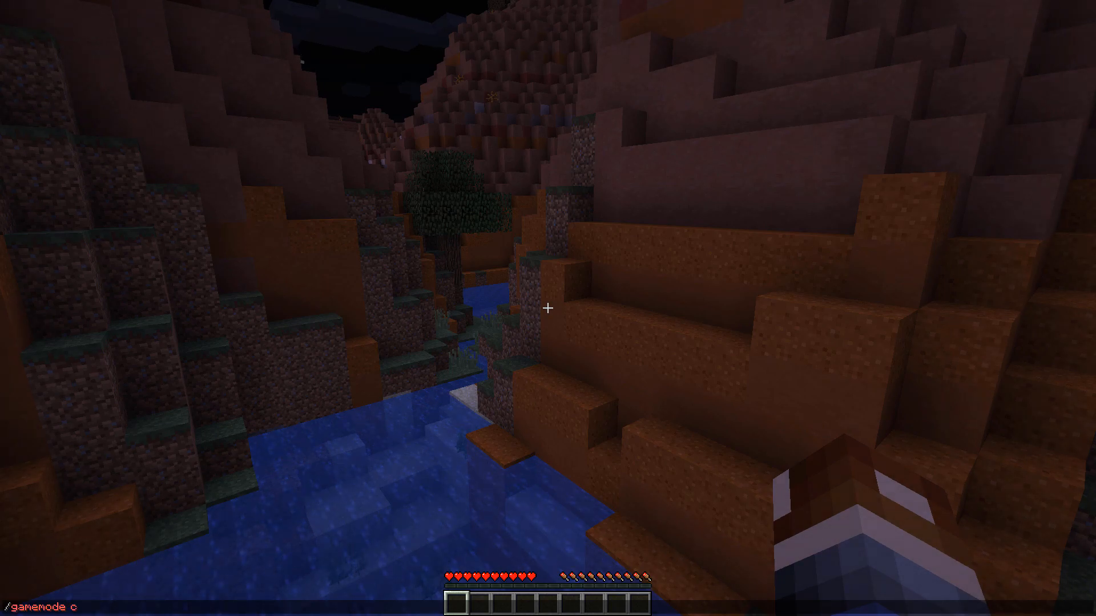
type("c")
key("Return")
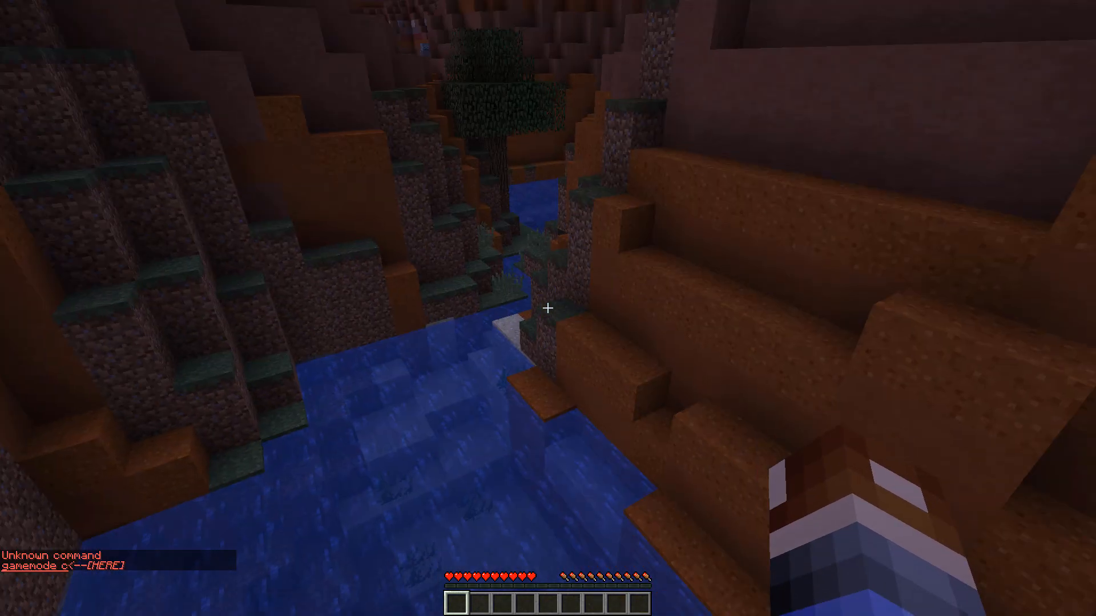
key("w")
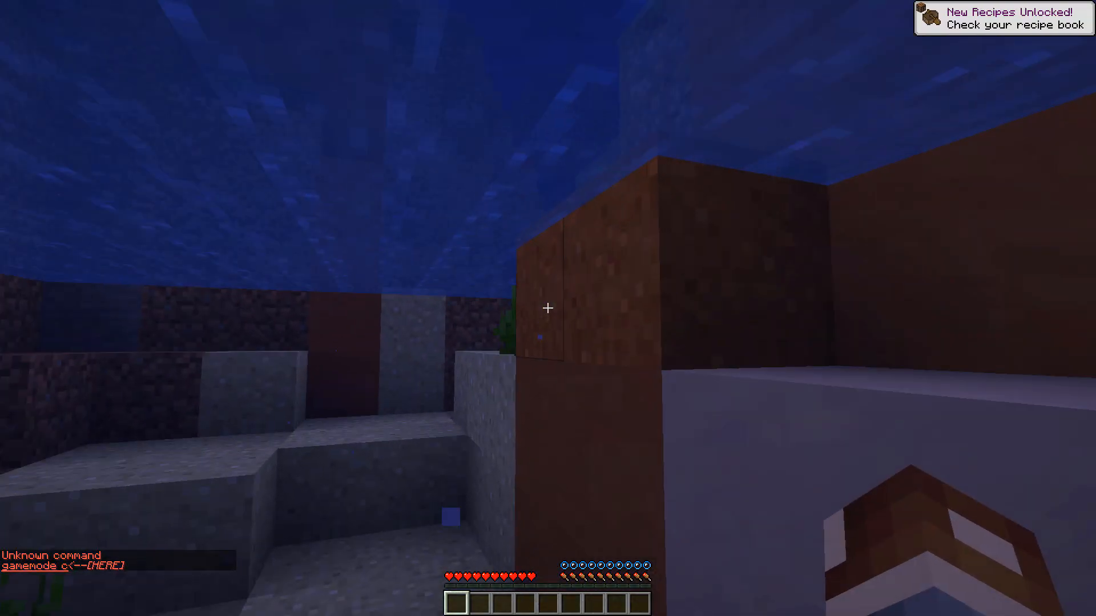
key("w")
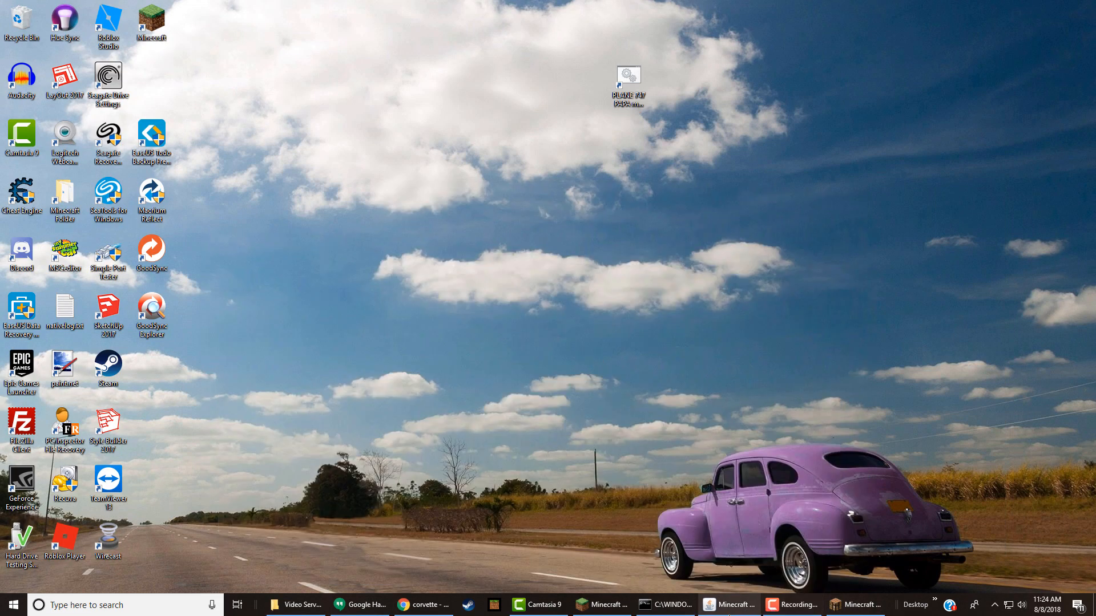
- Make the connected player a server operator with the /op command in the Minecraft server console
left_click(728, 605)
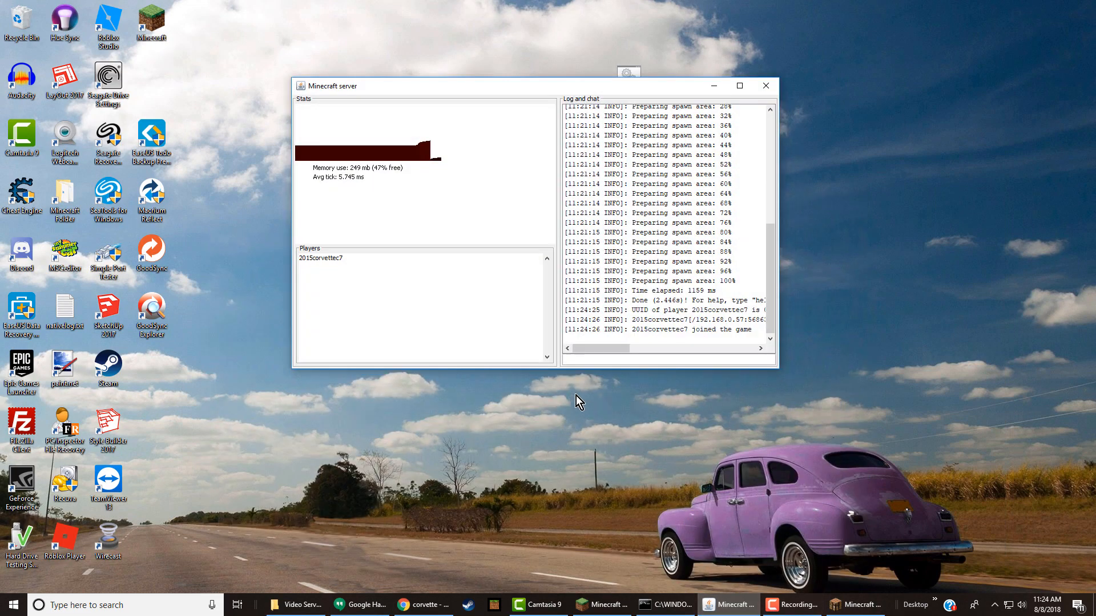
left_click(600, 360)
type("/op 2015corvettec7")
key("Return")
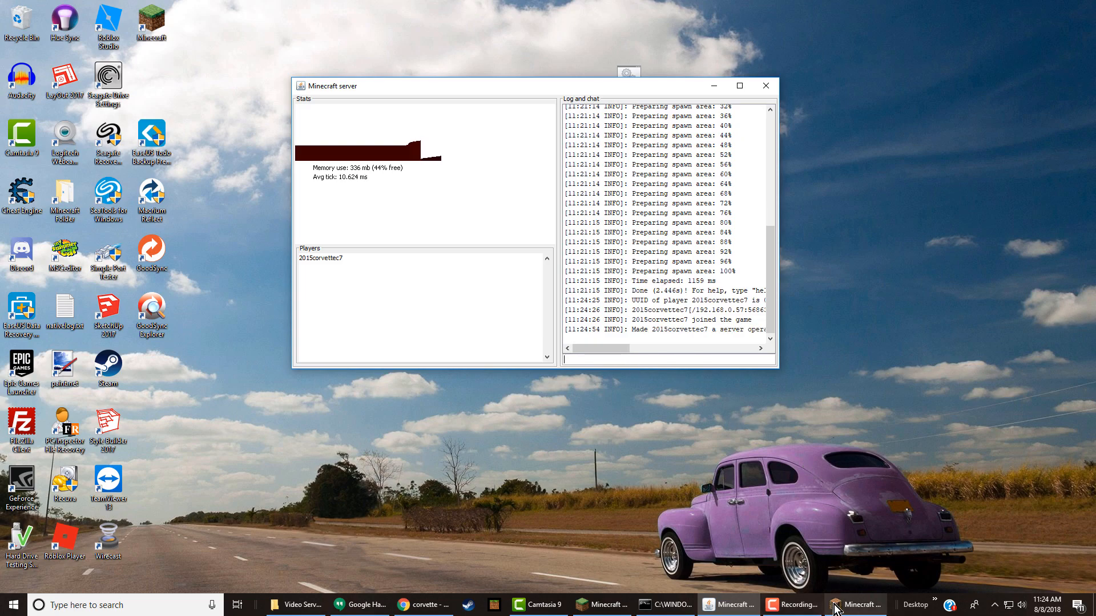
- Switch back to the game and set the player's game mode with /gamemode creative
left_click(856, 605)
key("slash")
type("g")
key("Tab")
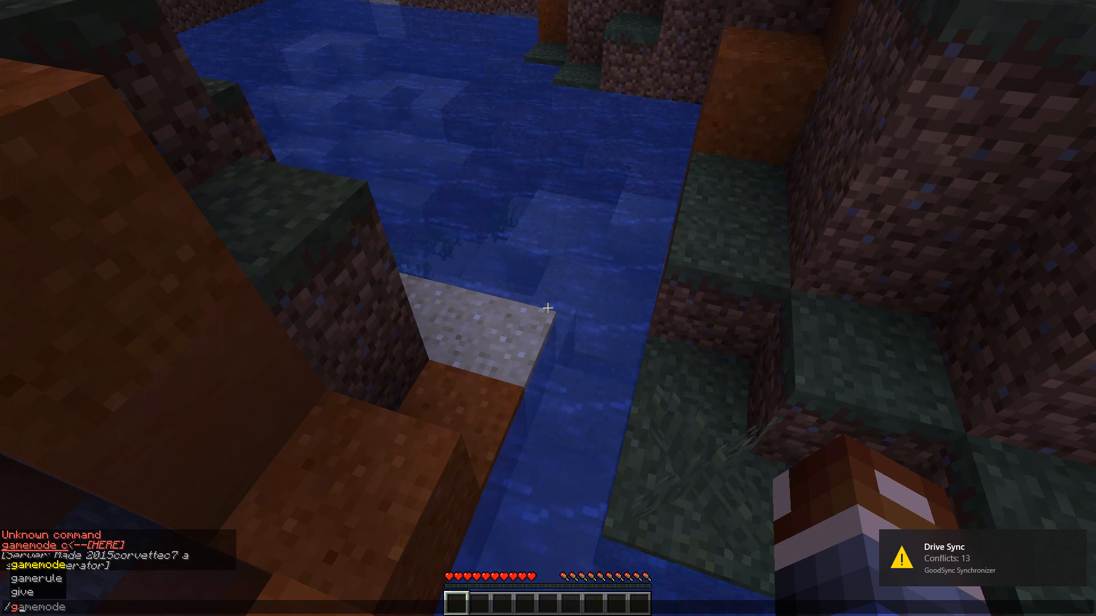
type("am")
key("Tab")
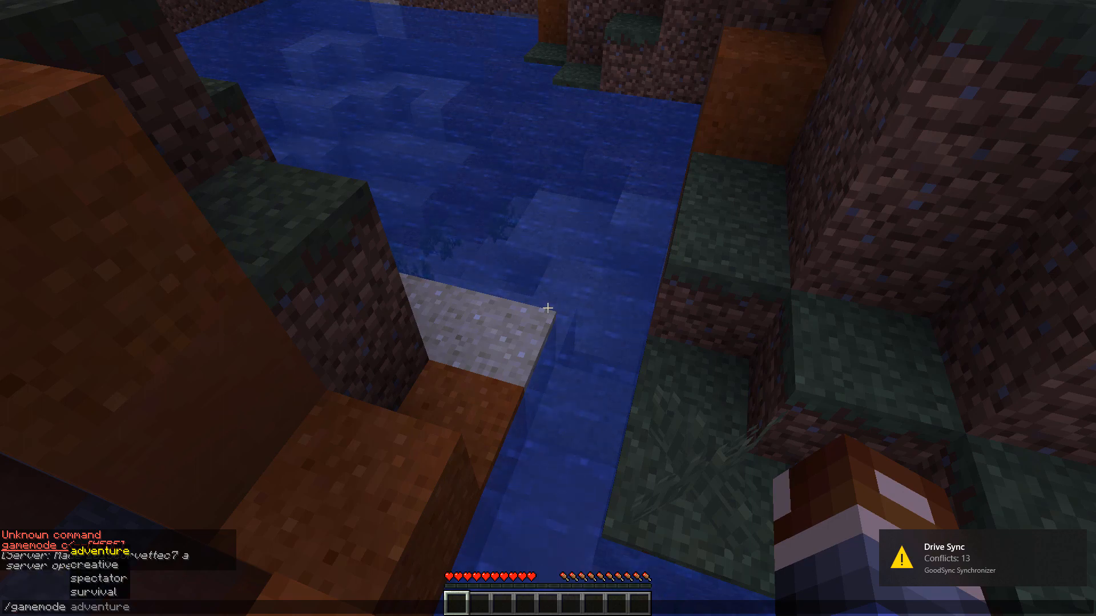
key("Tab")
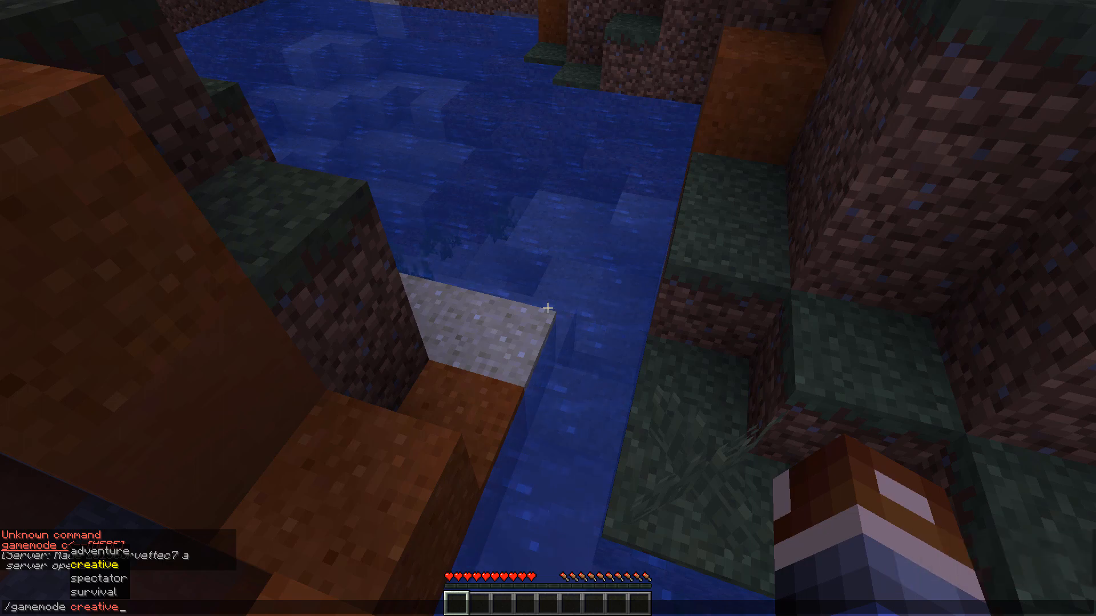
key("Return")
- Ban the player's own account from the server with the /ban command
type("/ban 2015corvettec7")
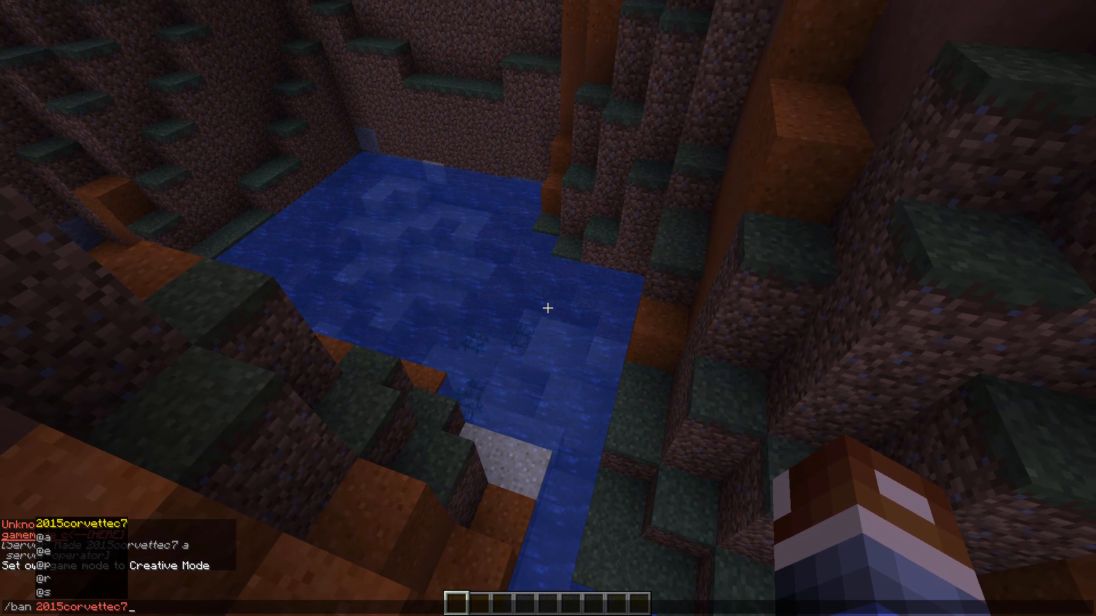
key("Escape")
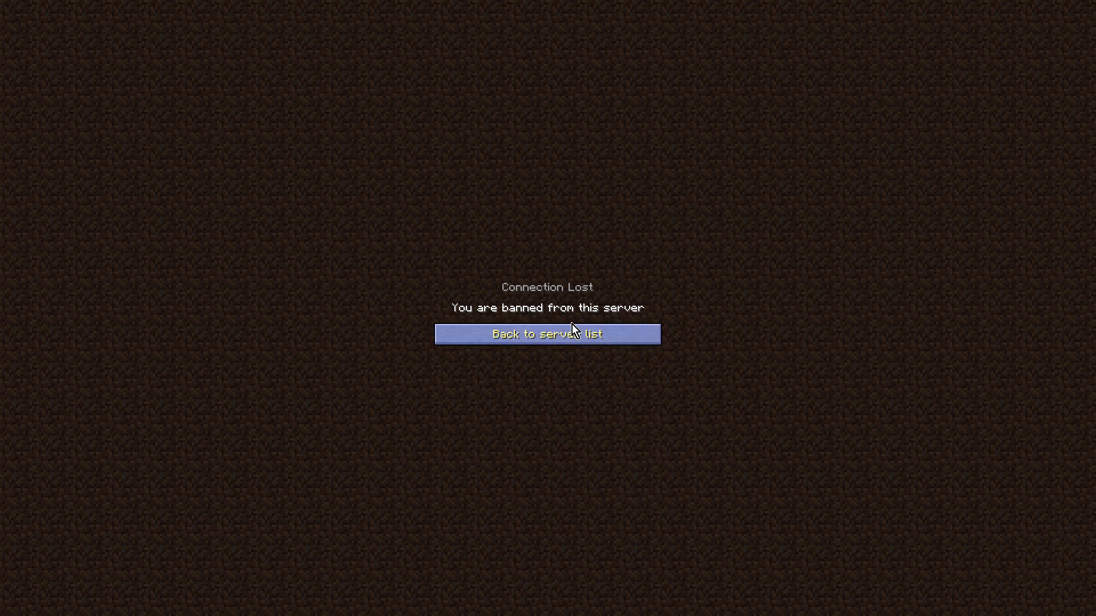
- Return to the server list and try to join Video server 2 6 with the banned account
left_click(533, 326)
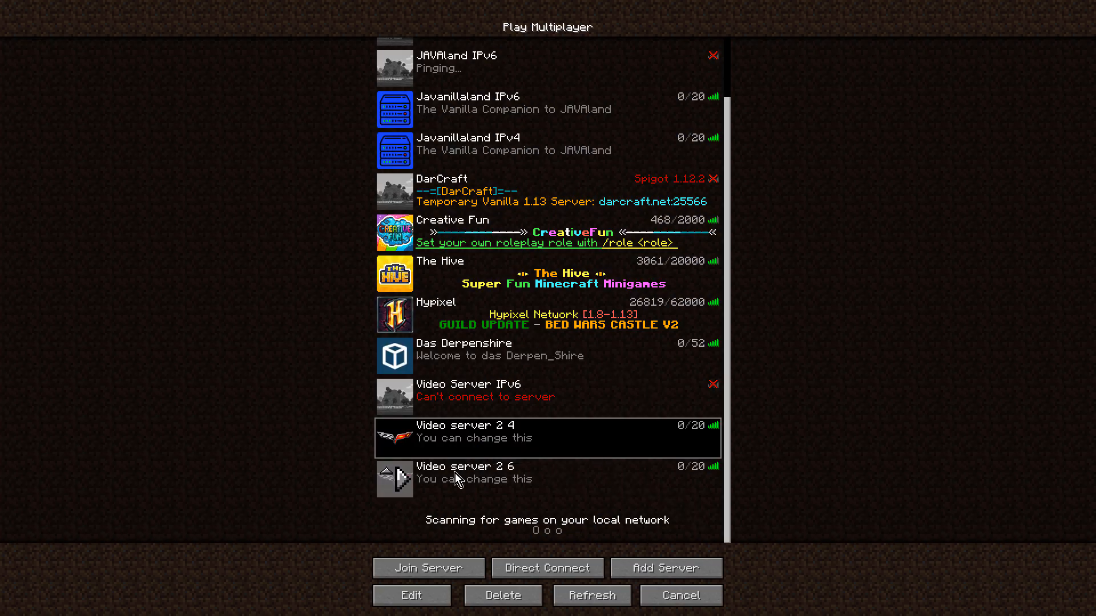
double_click(403, 475)
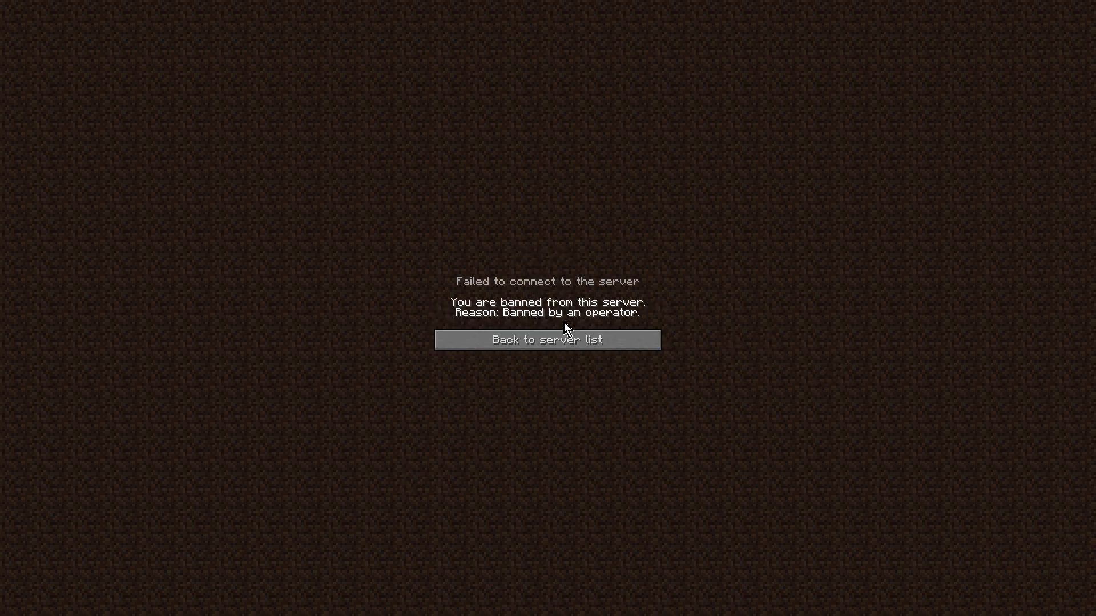
left_click(600, 338)
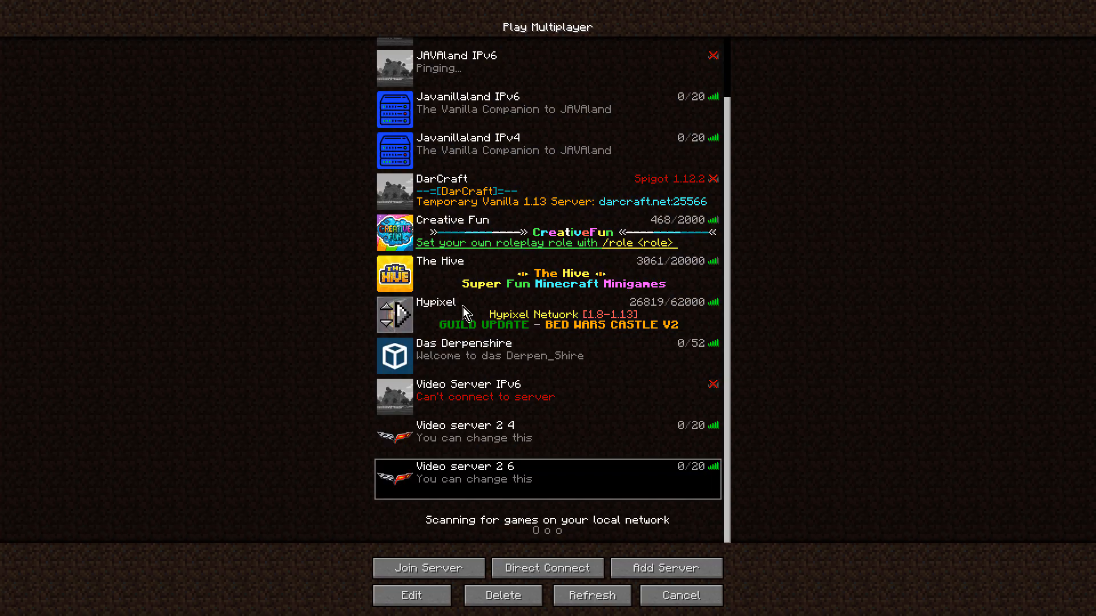
- Leave the multiplayer list, quit the game, and shut down the Minecraft server by closing its window
left_click(693, 596)
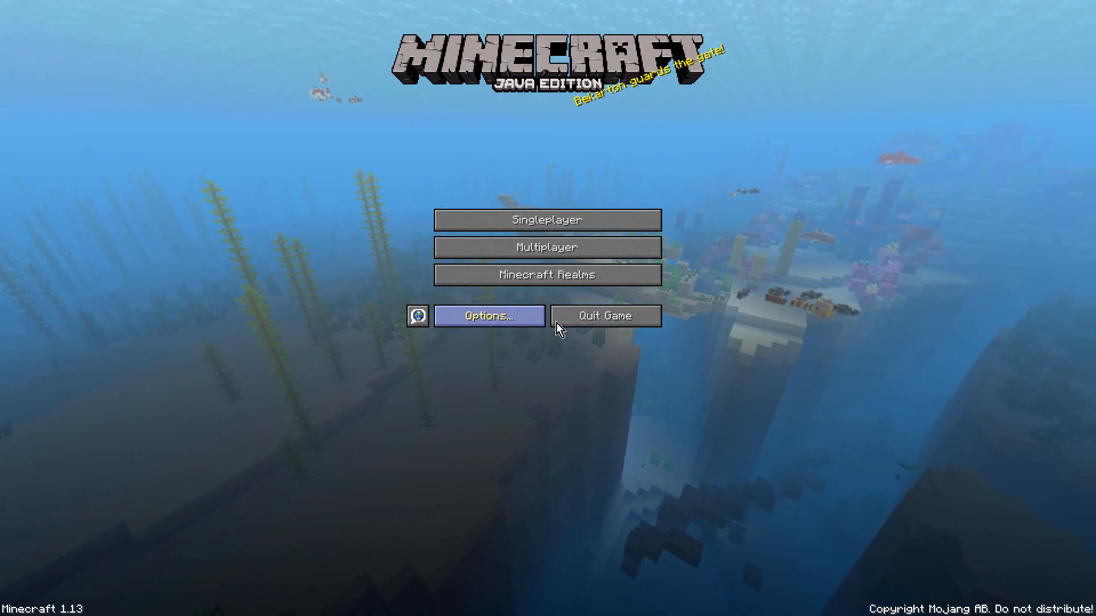
left_click(581, 316)
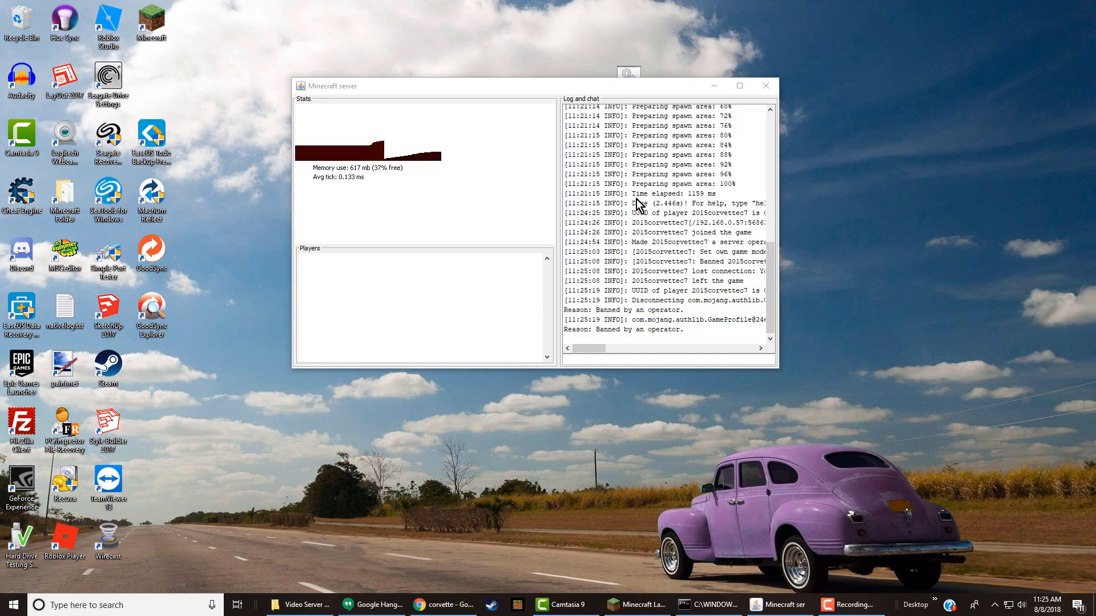
left_click(766, 86)
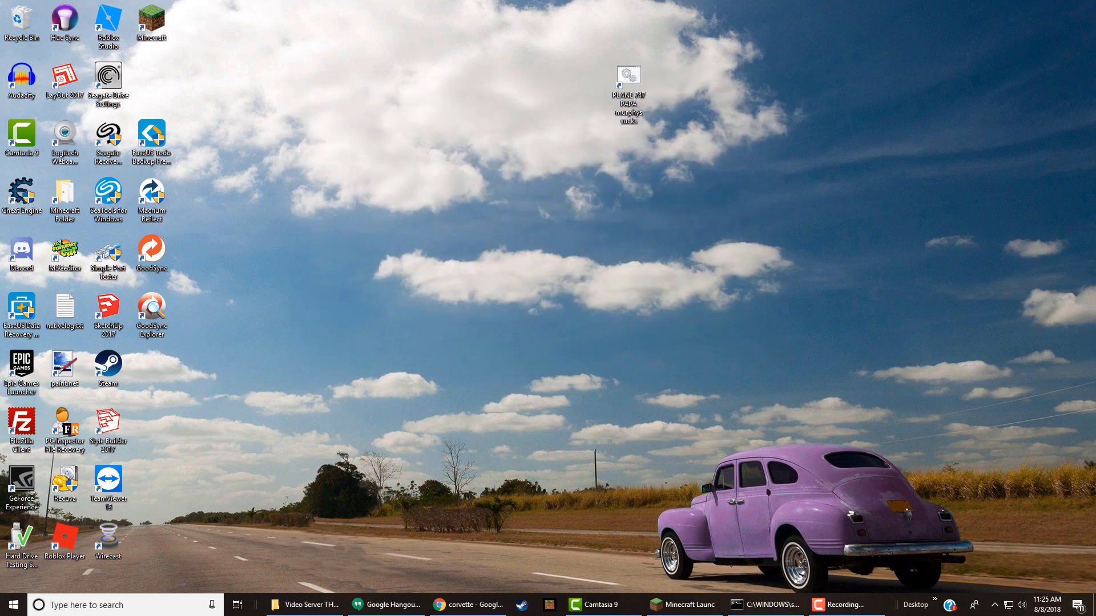
left_click(827, 605)
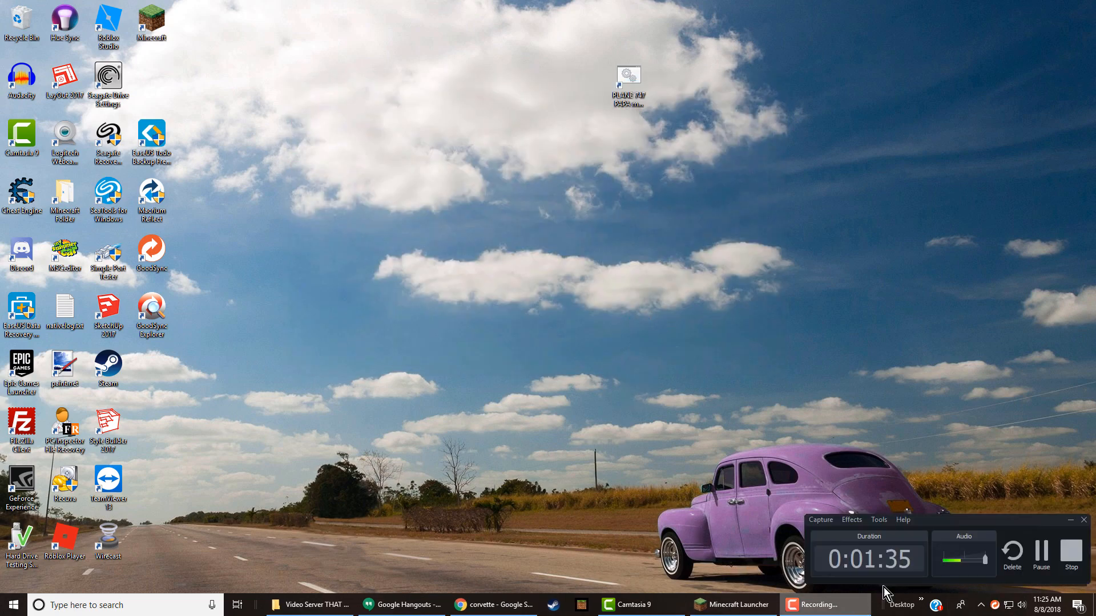